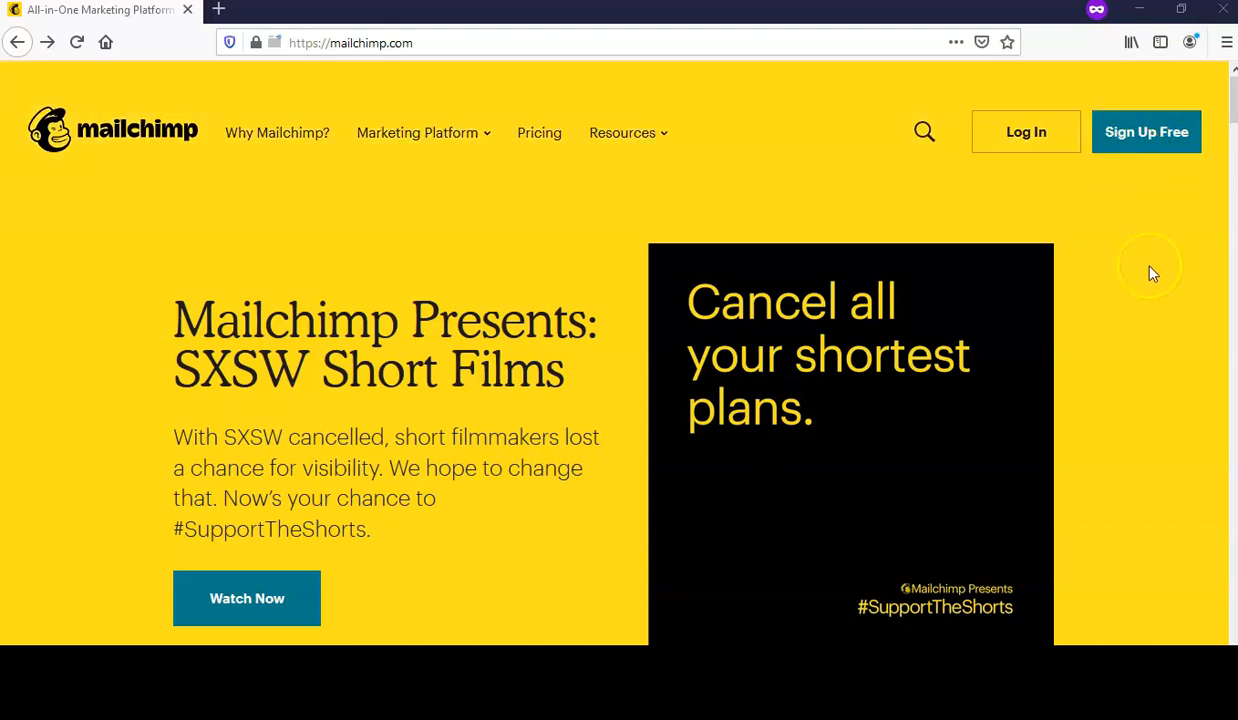
# - Open the free Mailchimp account sign-up form from mailchimp.com
pyautogui.click(1145, 140)
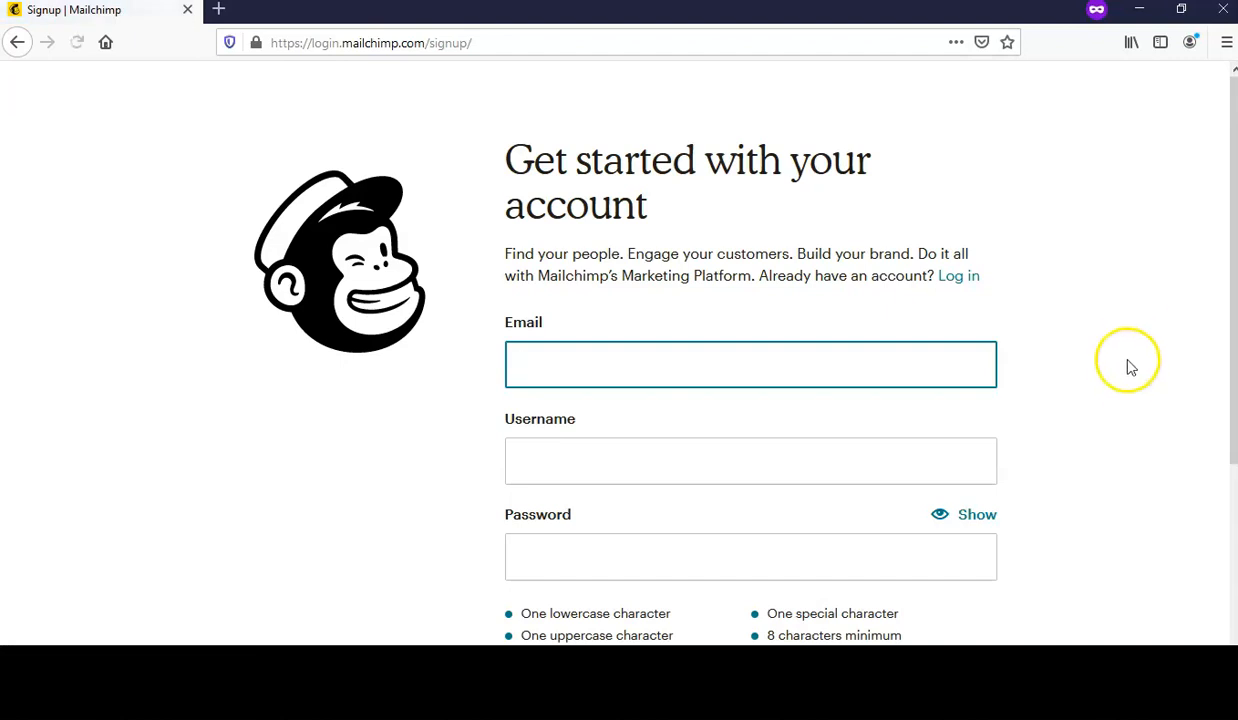
# - Fill the sign-up form with an email address, a username and a password
pyautogui.scroll(-2, 1128, 380)
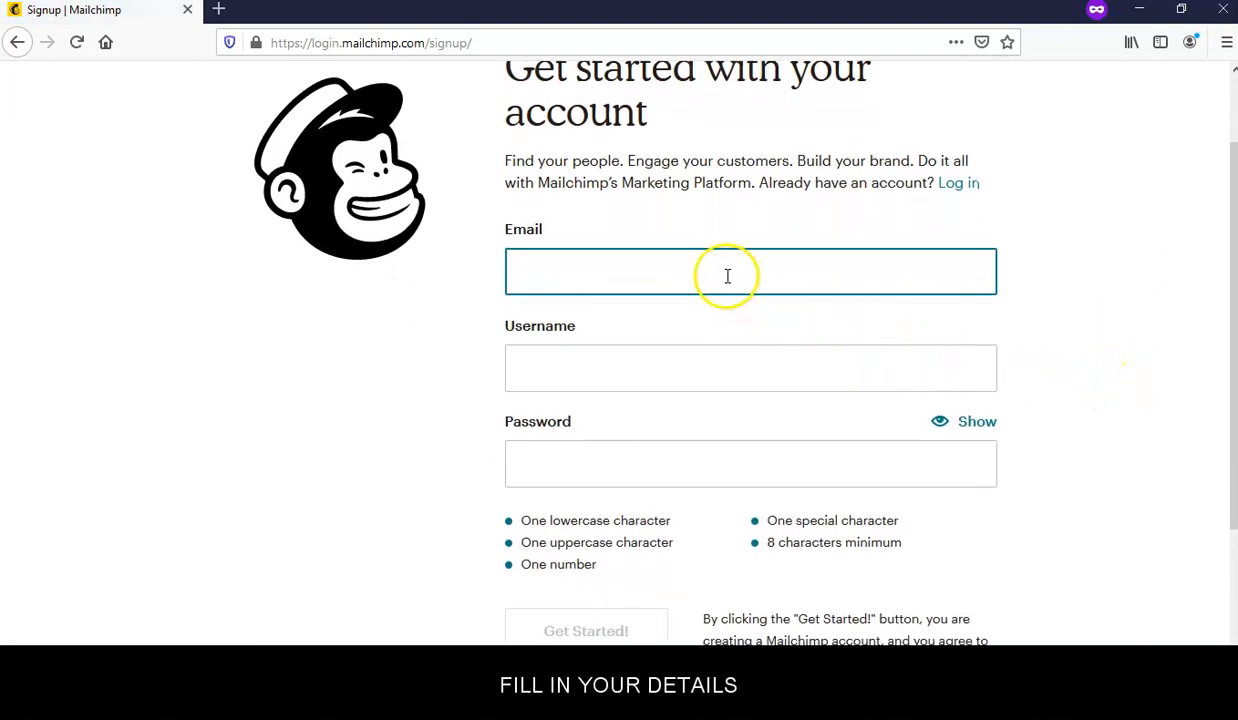
pyautogui.click(727, 276)
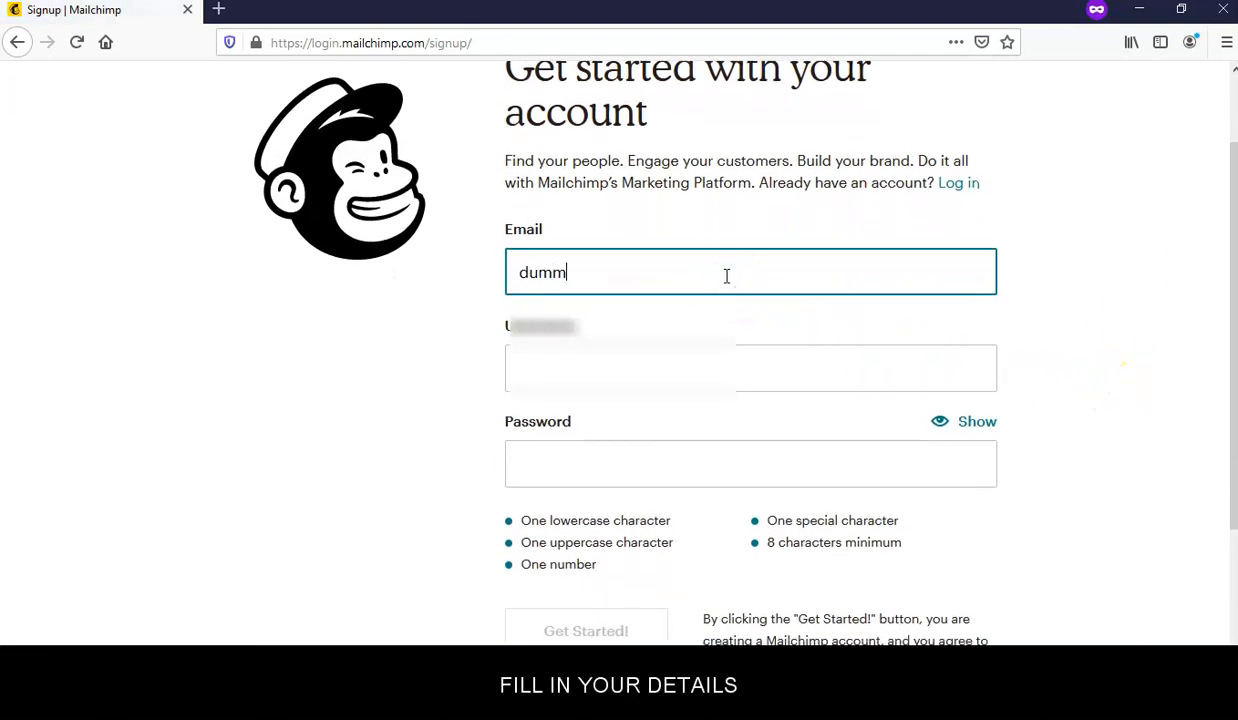
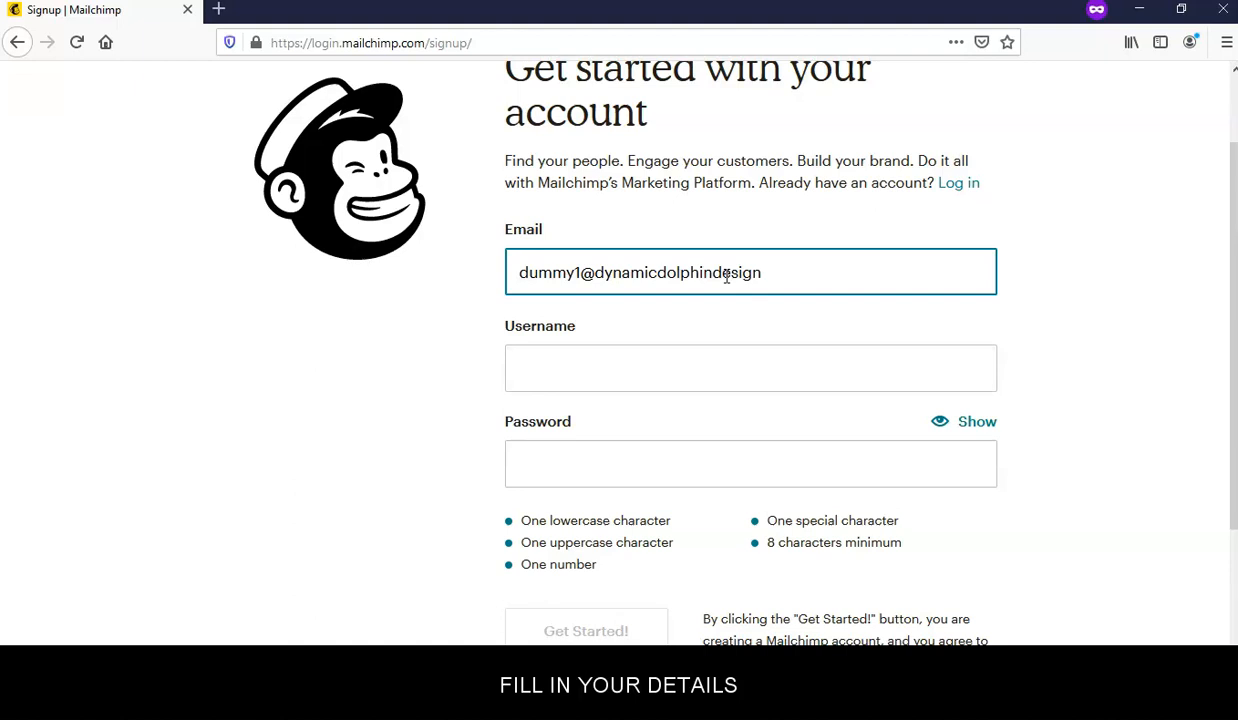
pyautogui.press('Tab')
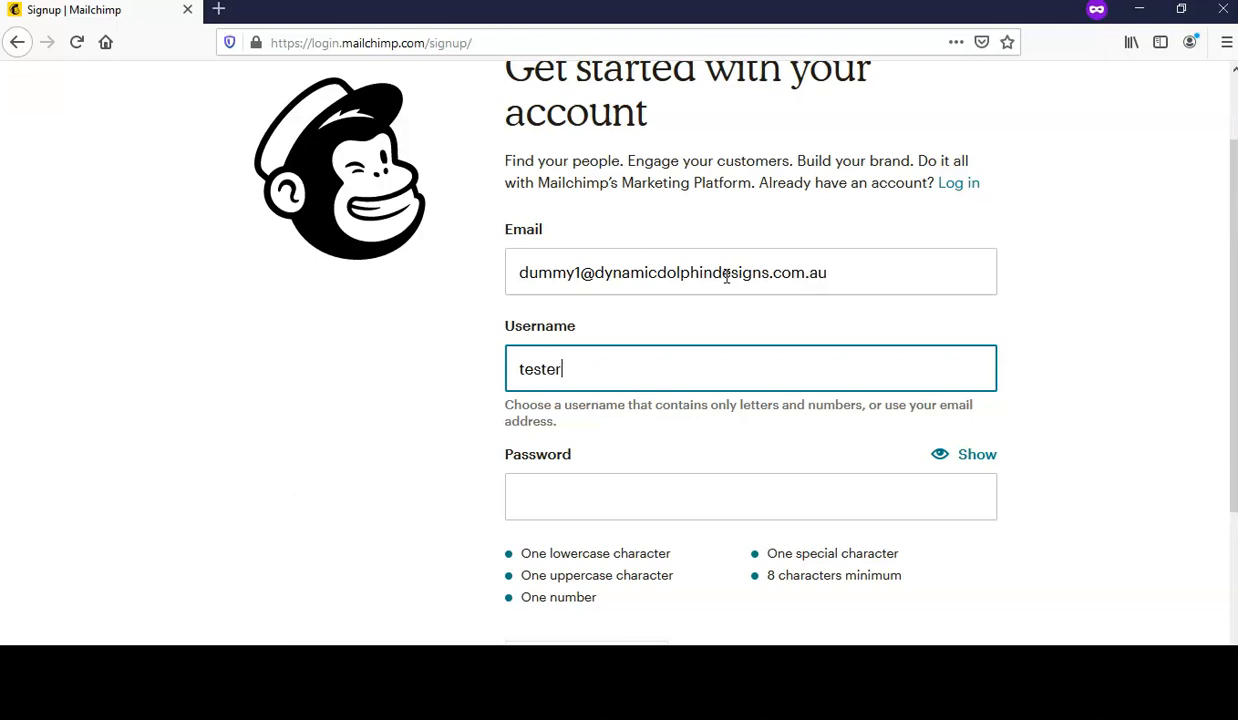
pyautogui.press('Tab')
pyautogui.write('••••')
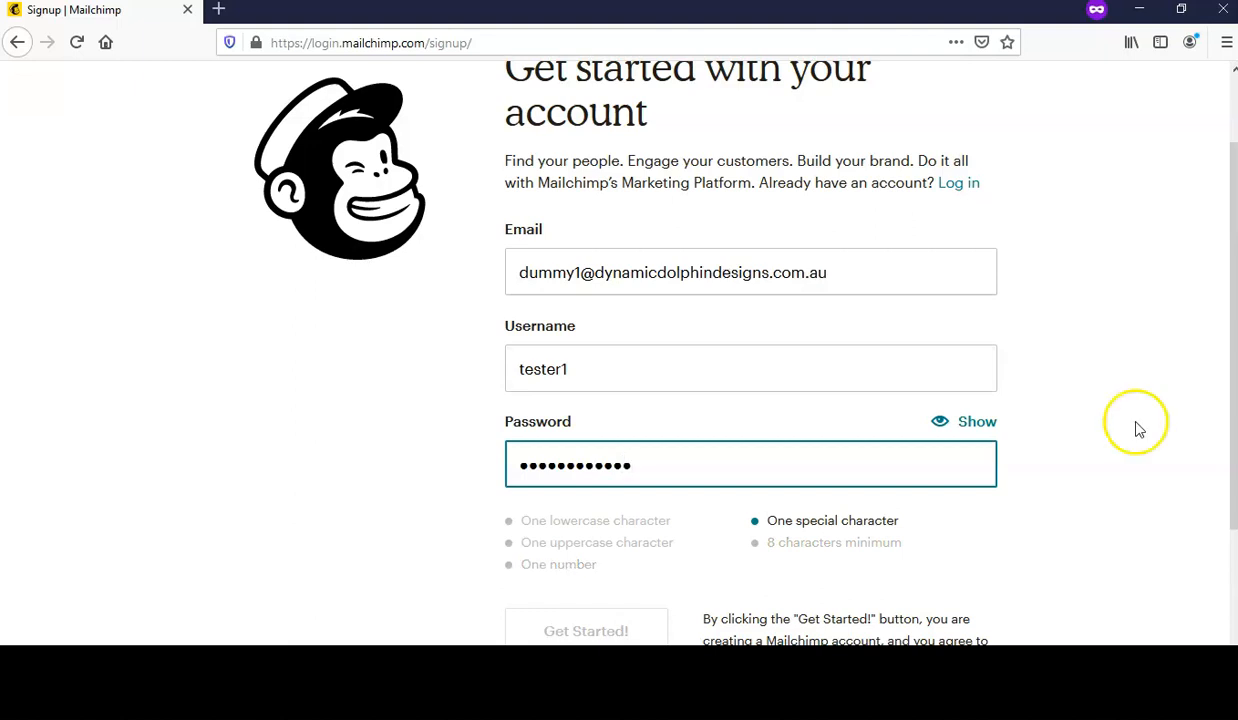
pyautogui.write('•')
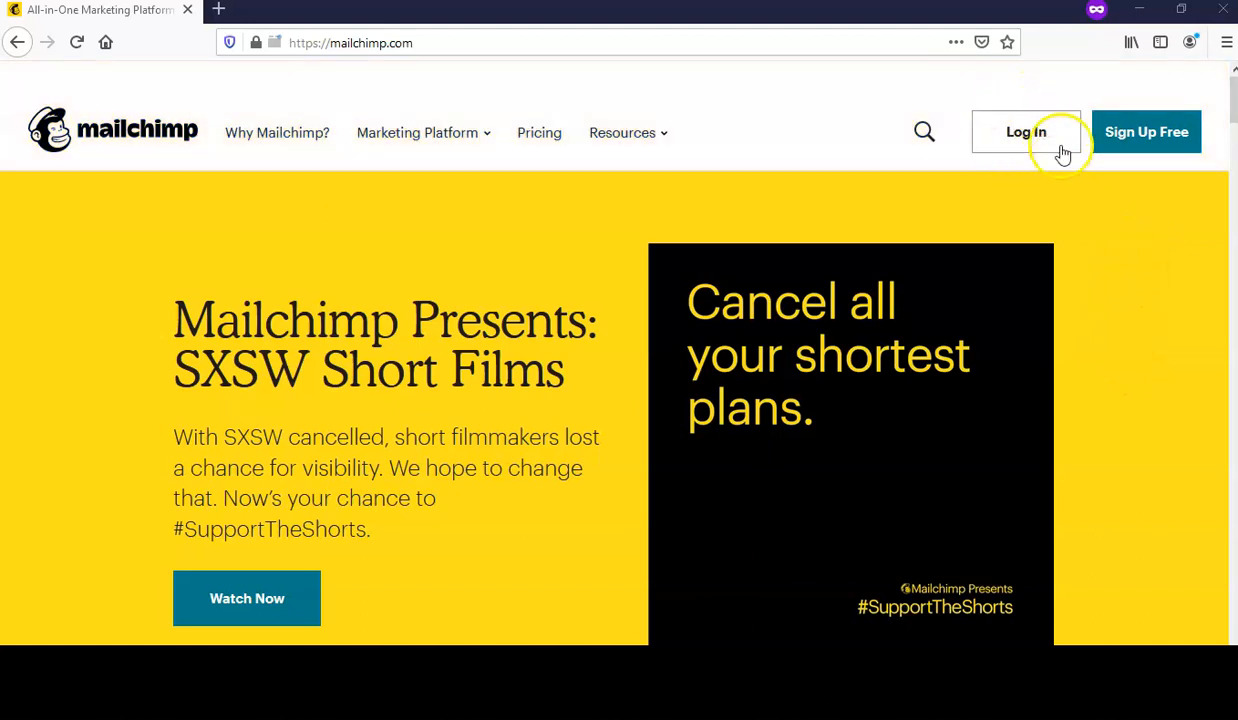
# - Log in to Mailchimp with the account username and password
pyautogui.click(1032, 142)
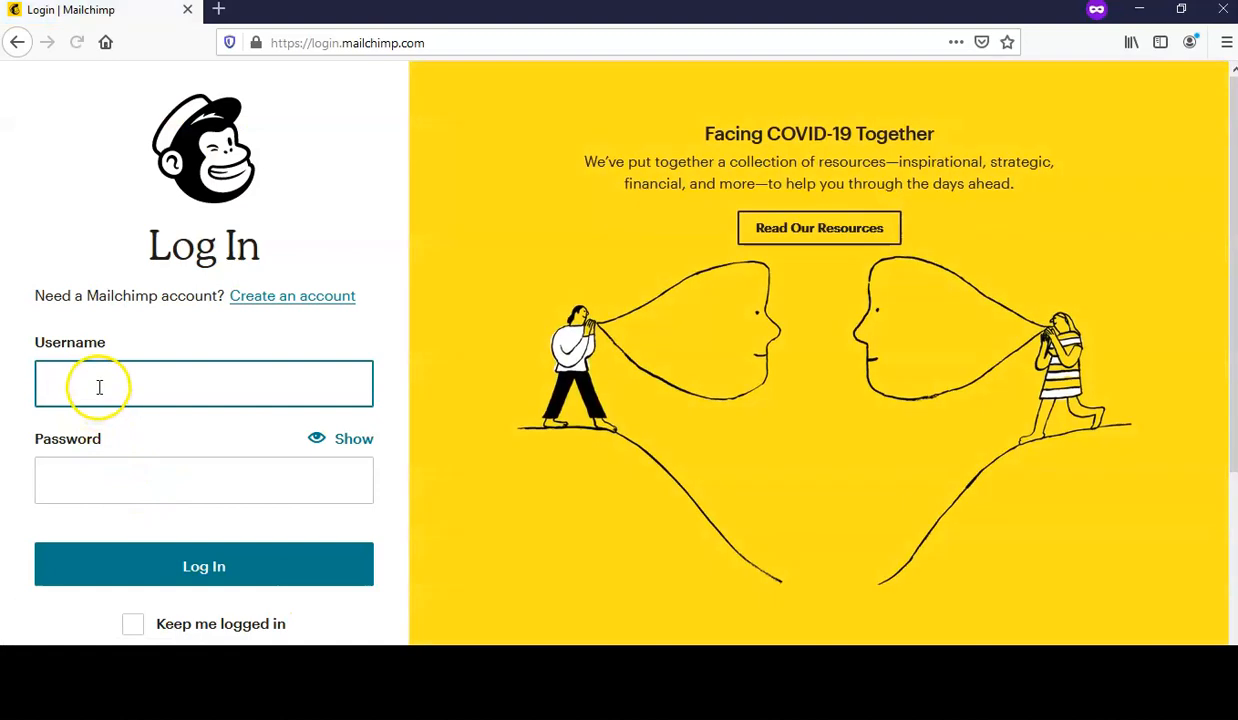
pyautogui.click(99, 385)
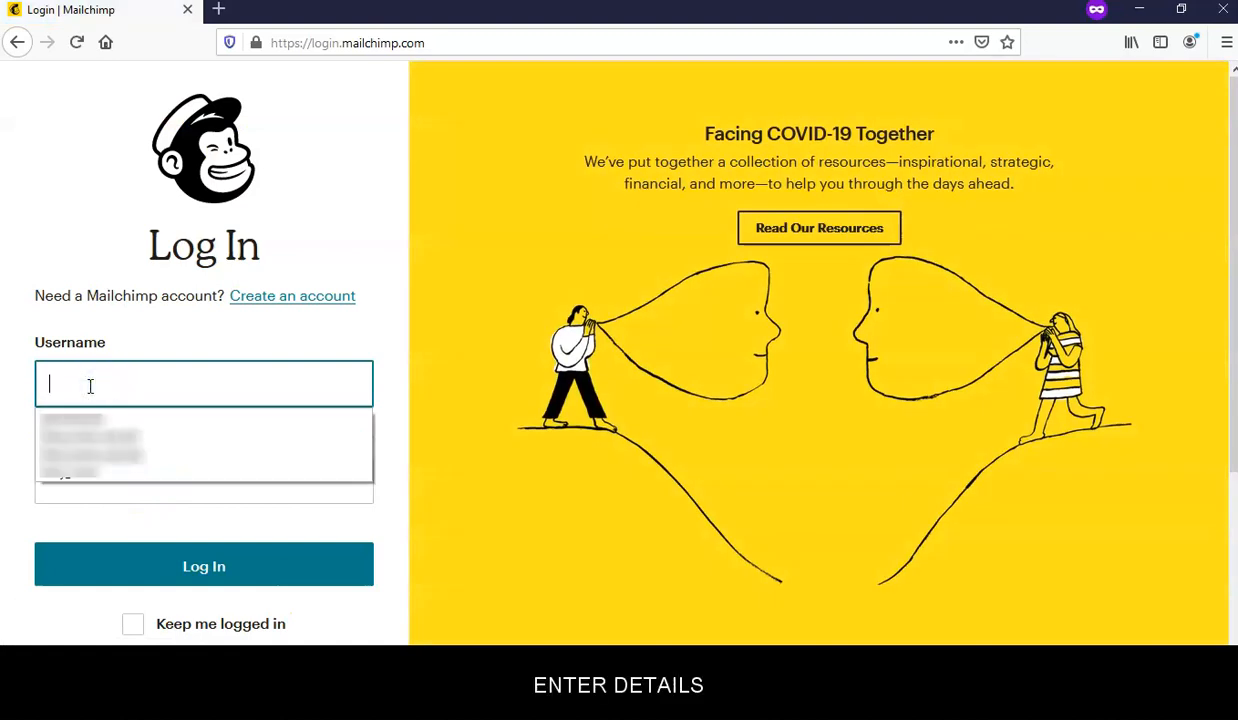
pyautogui.write('du')
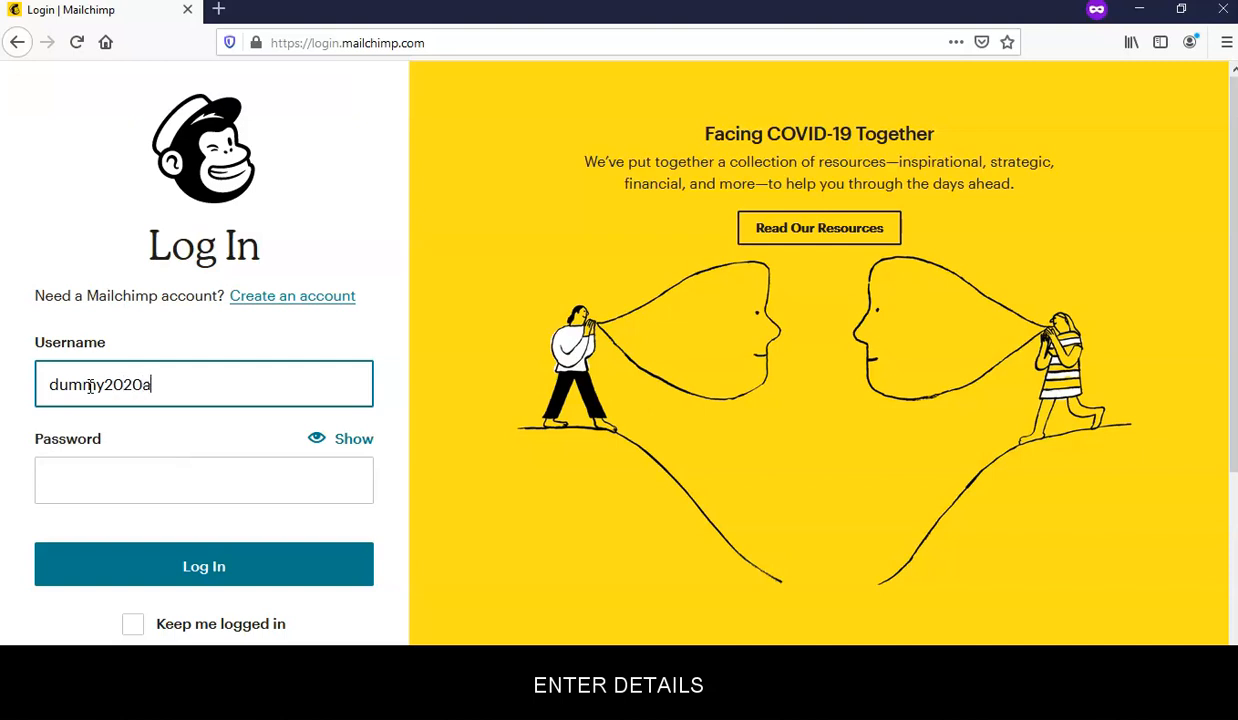
pyautogui.write('mmy2020a')
pyautogui.click(138, 474)
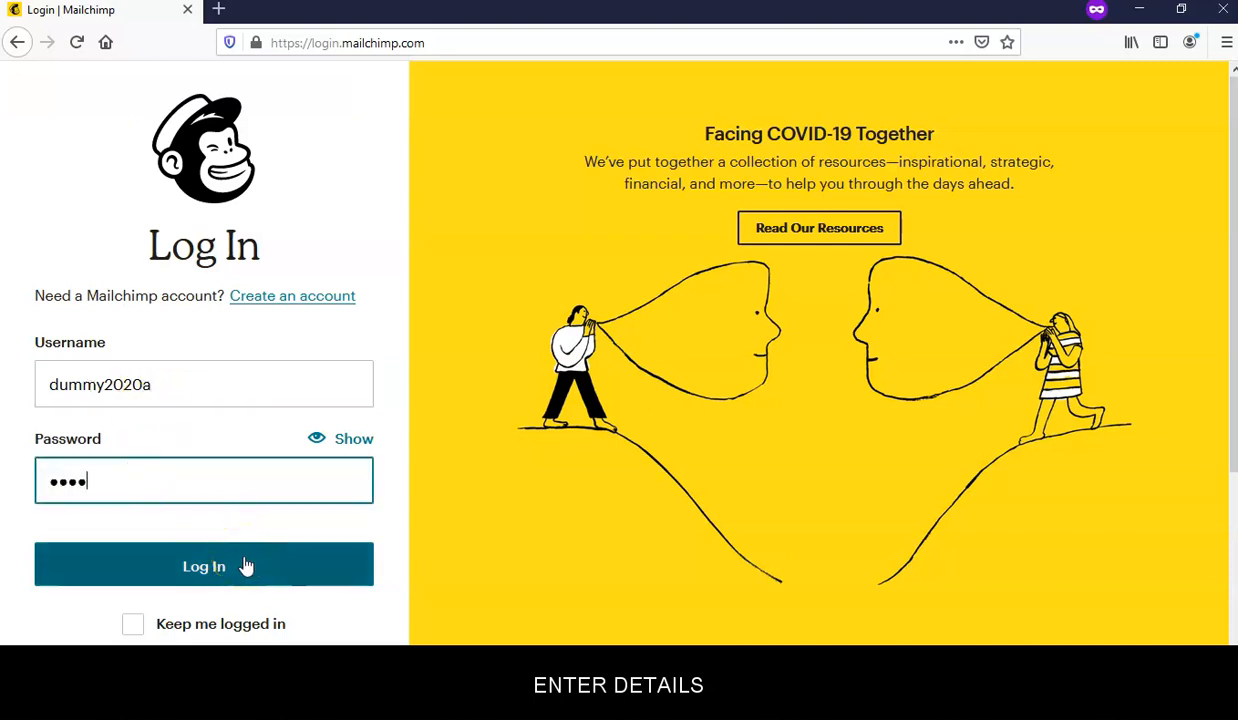
pyautogui.write('•')
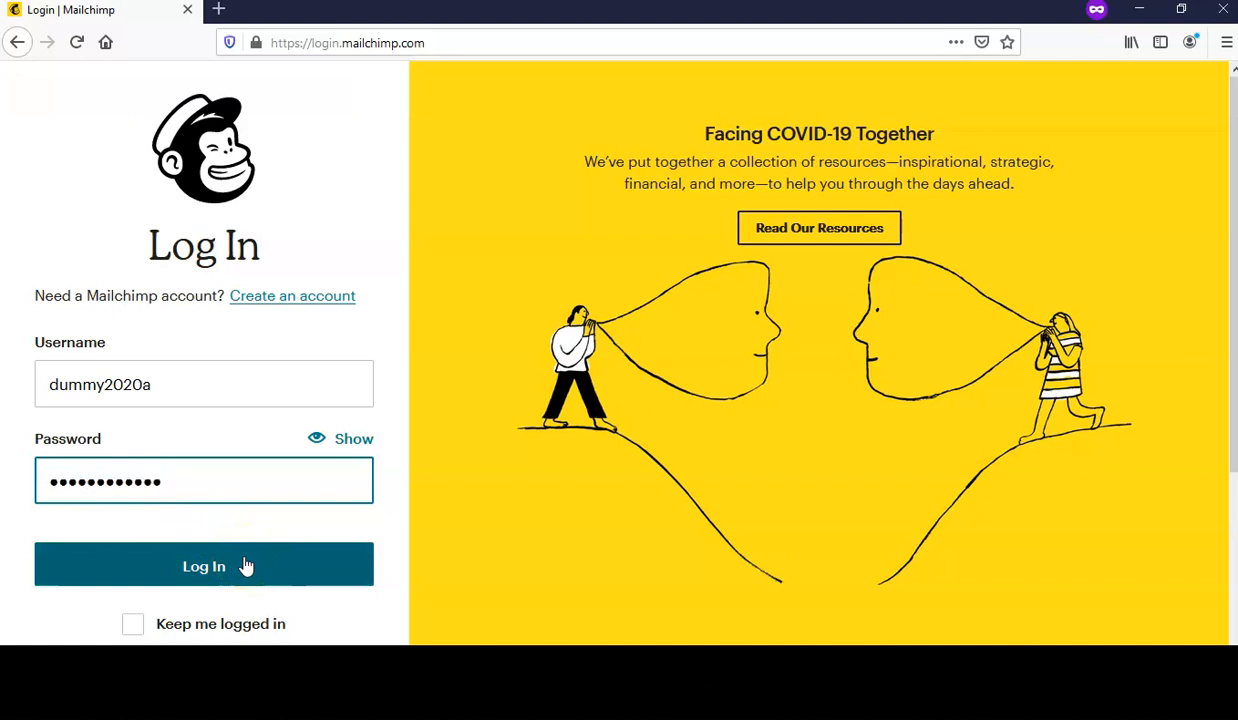
pyautogui.click(278, 578)
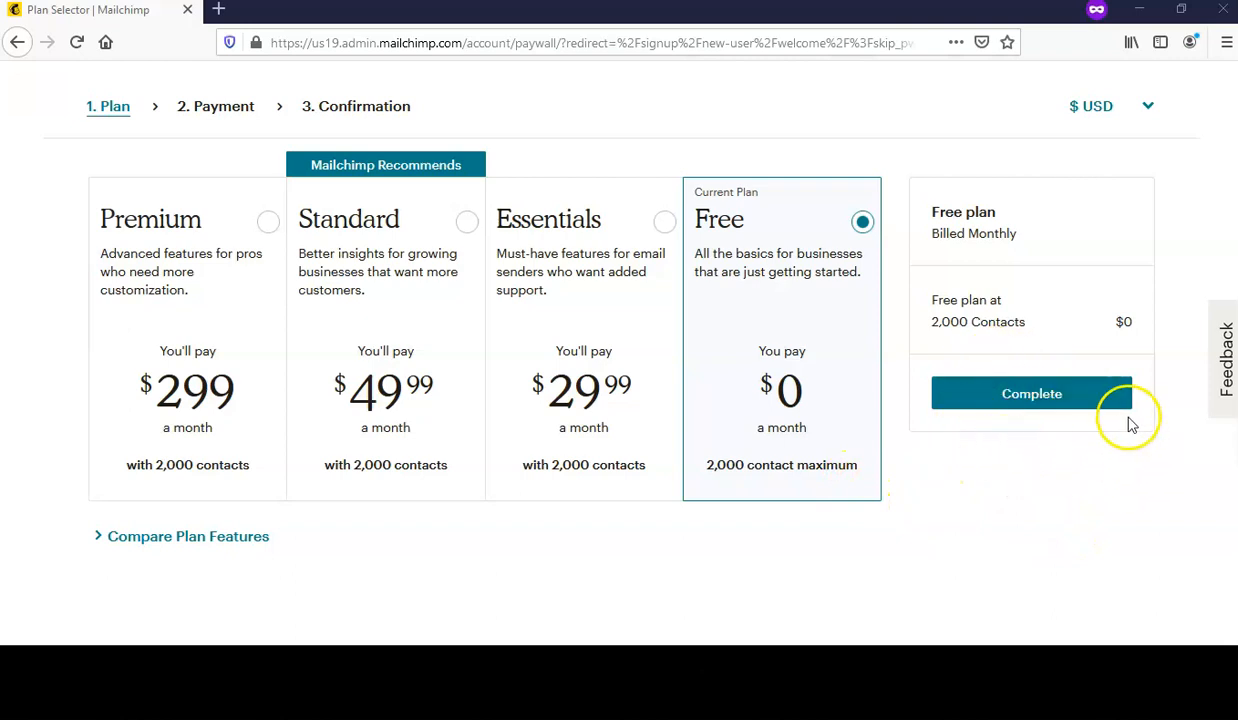
# - Choose the Free plan ($0 a month, 2,000 contacts) and complete the plan selection
pyautogui.click(862, 230)
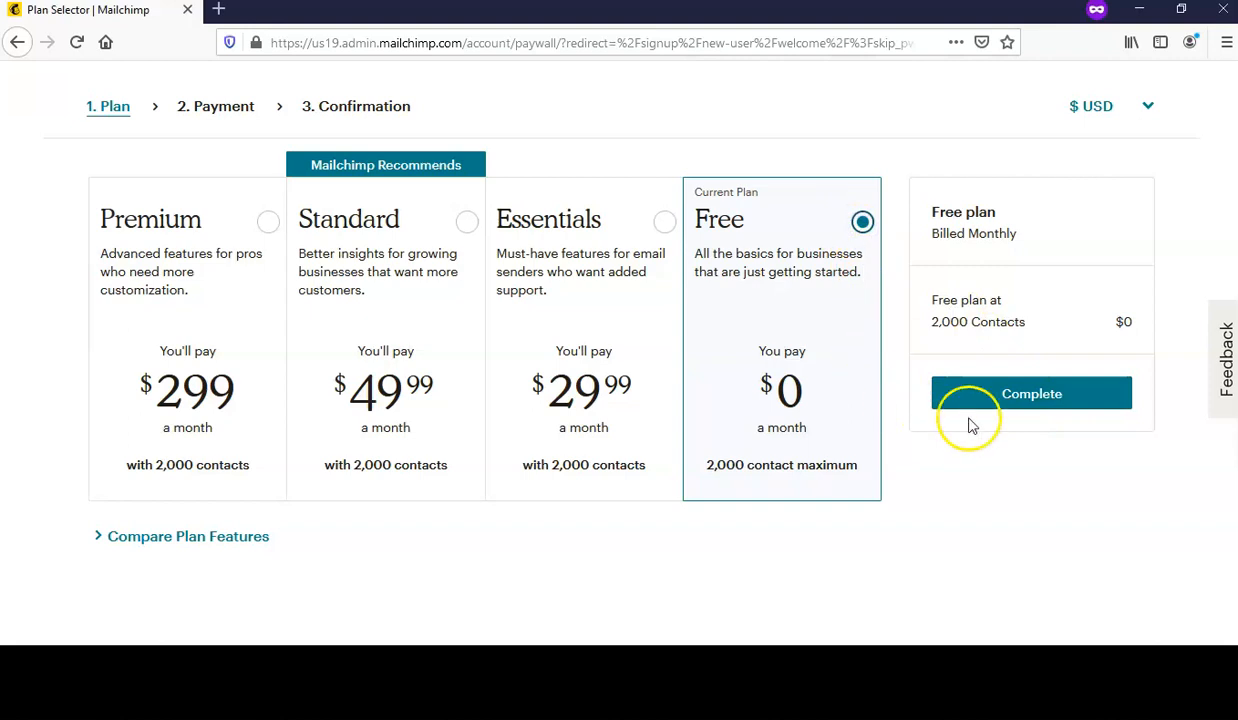
pyautogui.click(1054, 398)
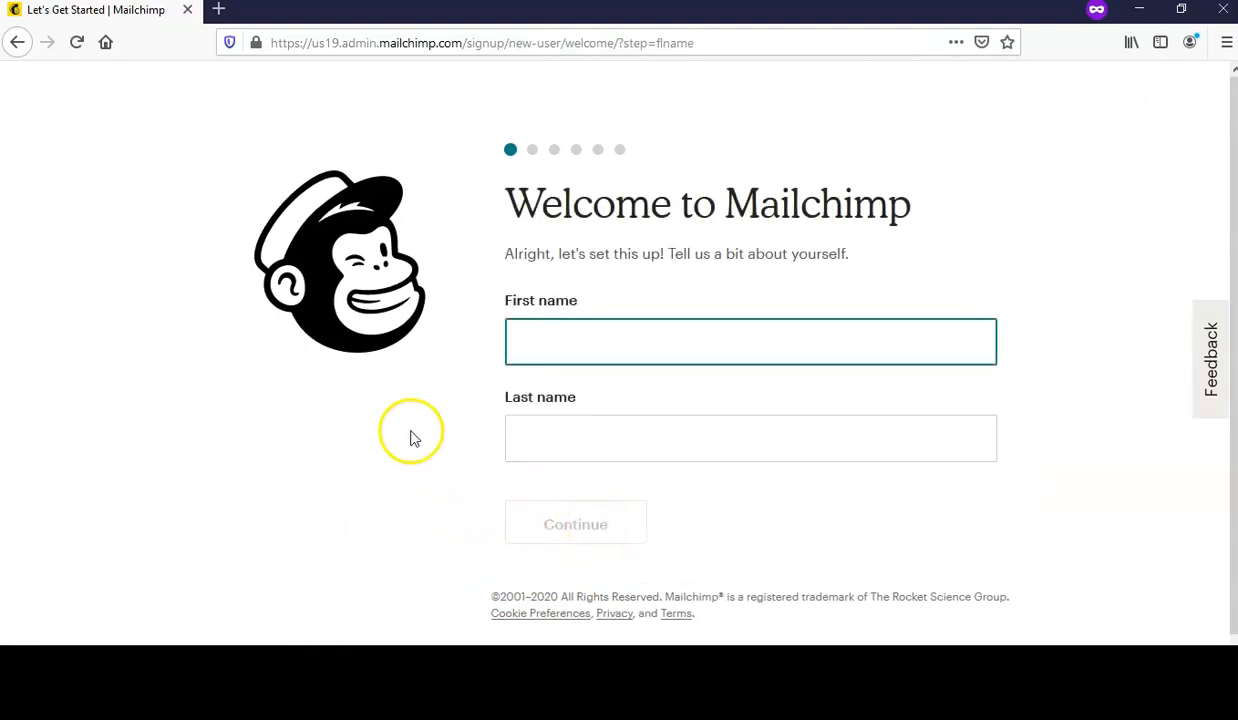
# - Enter the account holder's first and last name and continue setup
pyautogui.click(549, 340)
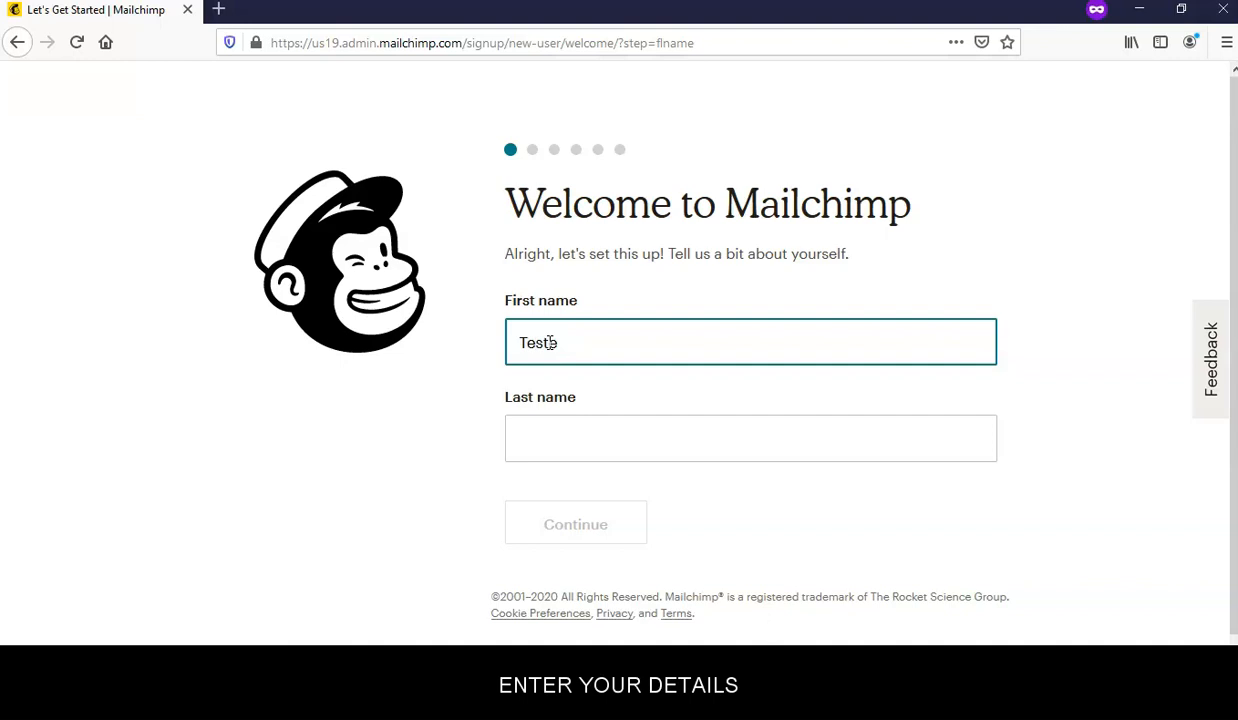
pyautogui.click(563, 440)
pyautogui.write('Tester2')
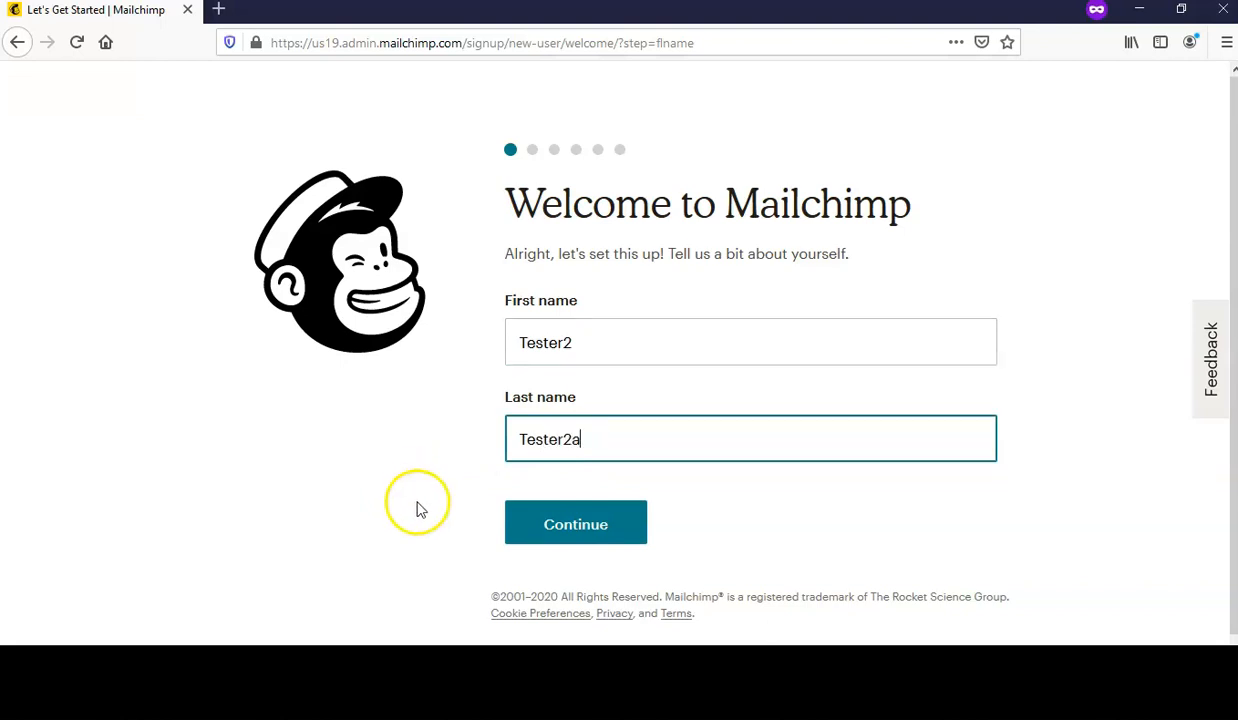
pyautogui.click(563, 527)
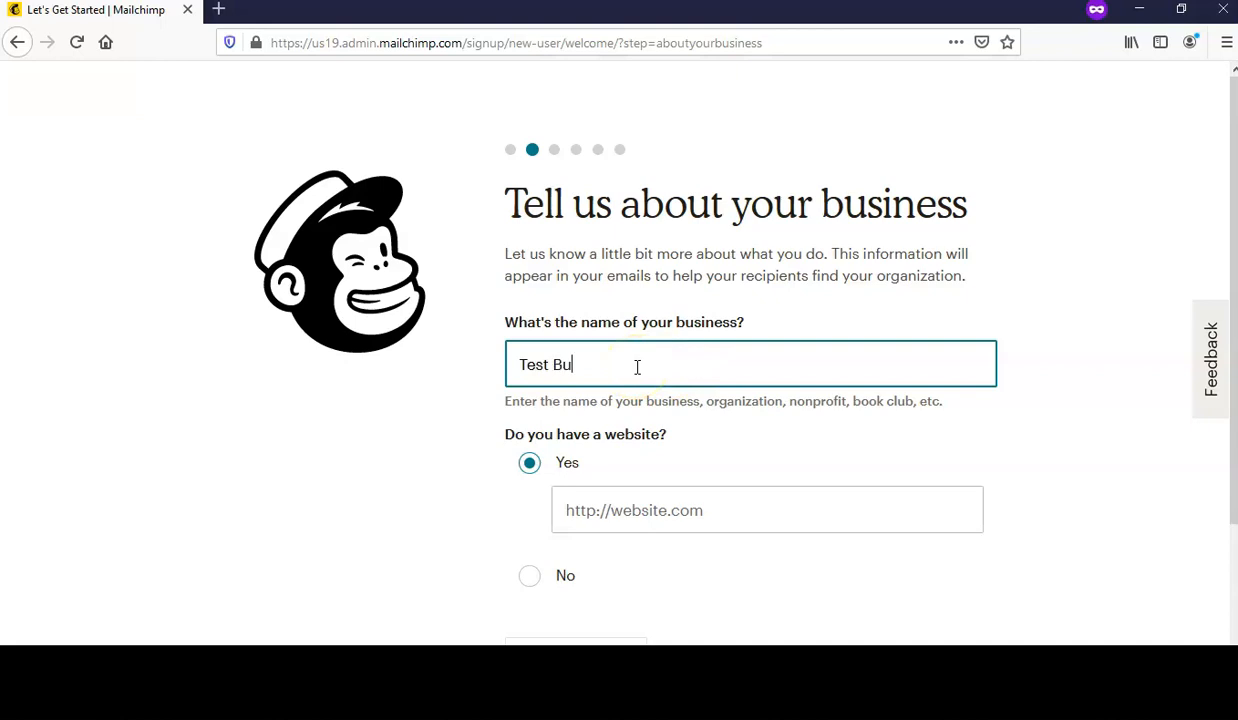
pyautogui.click(1058, 491)
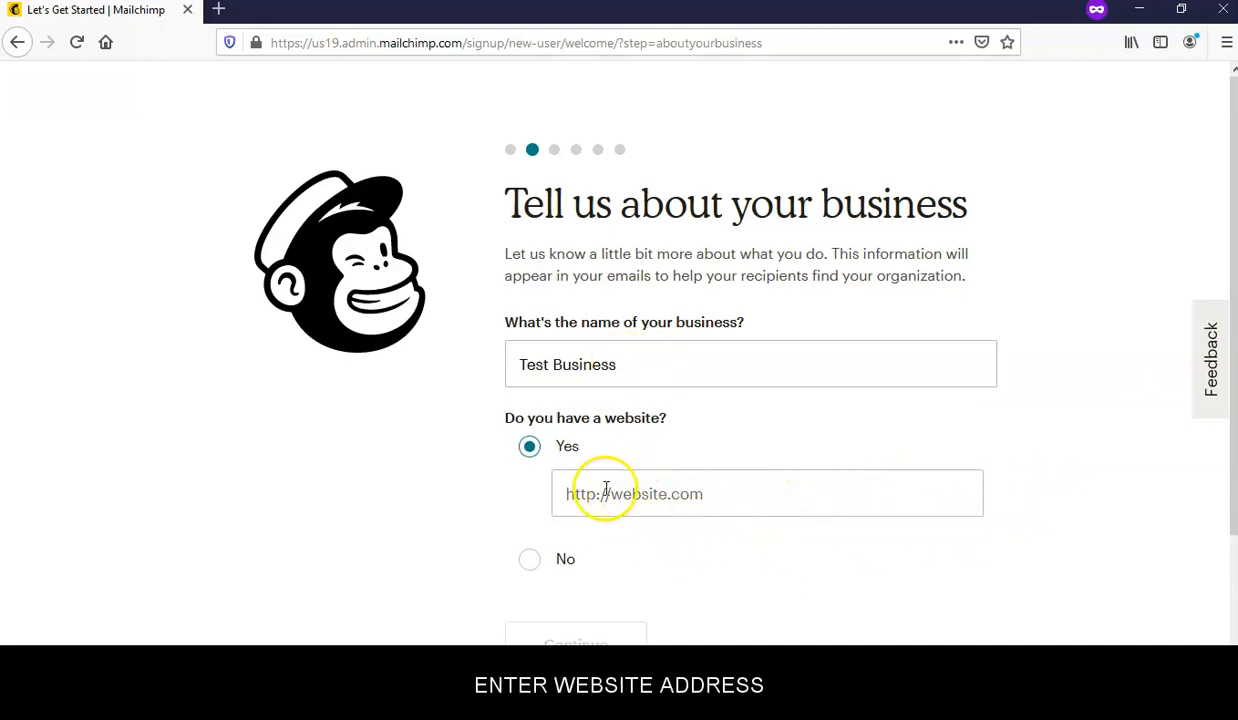
pyautogui.click(732, 505)
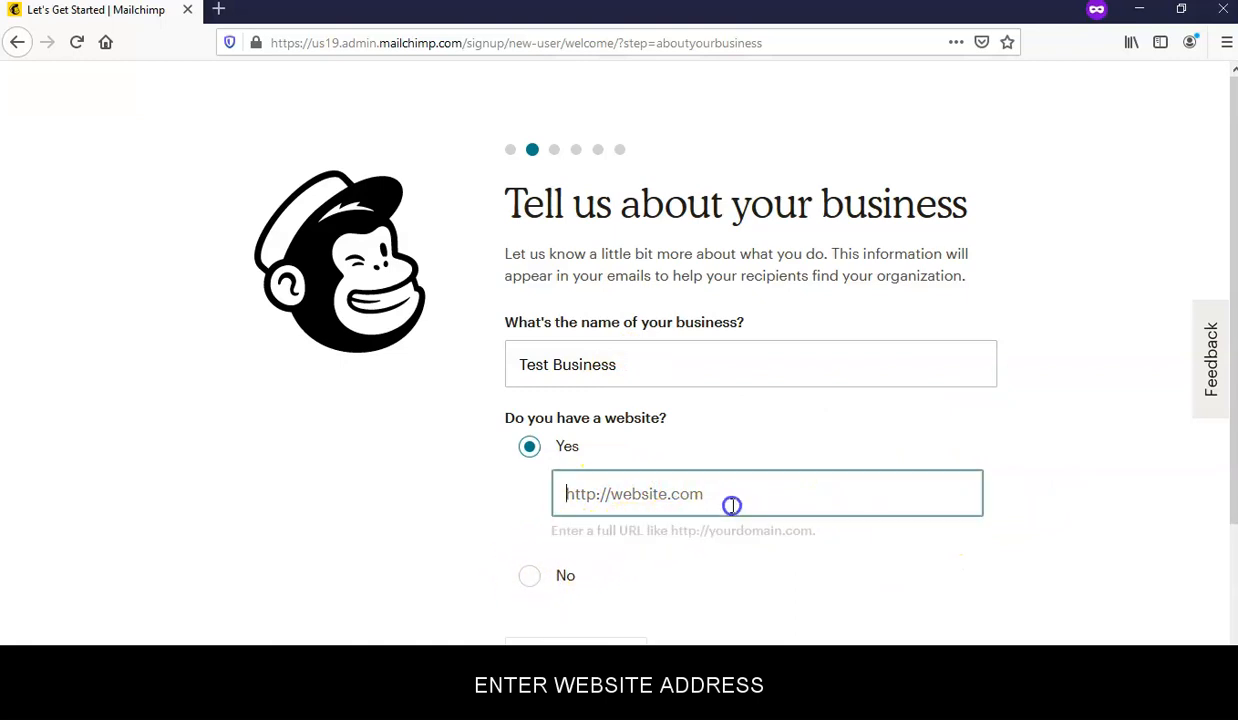
pyautogui.write('https://www.your')
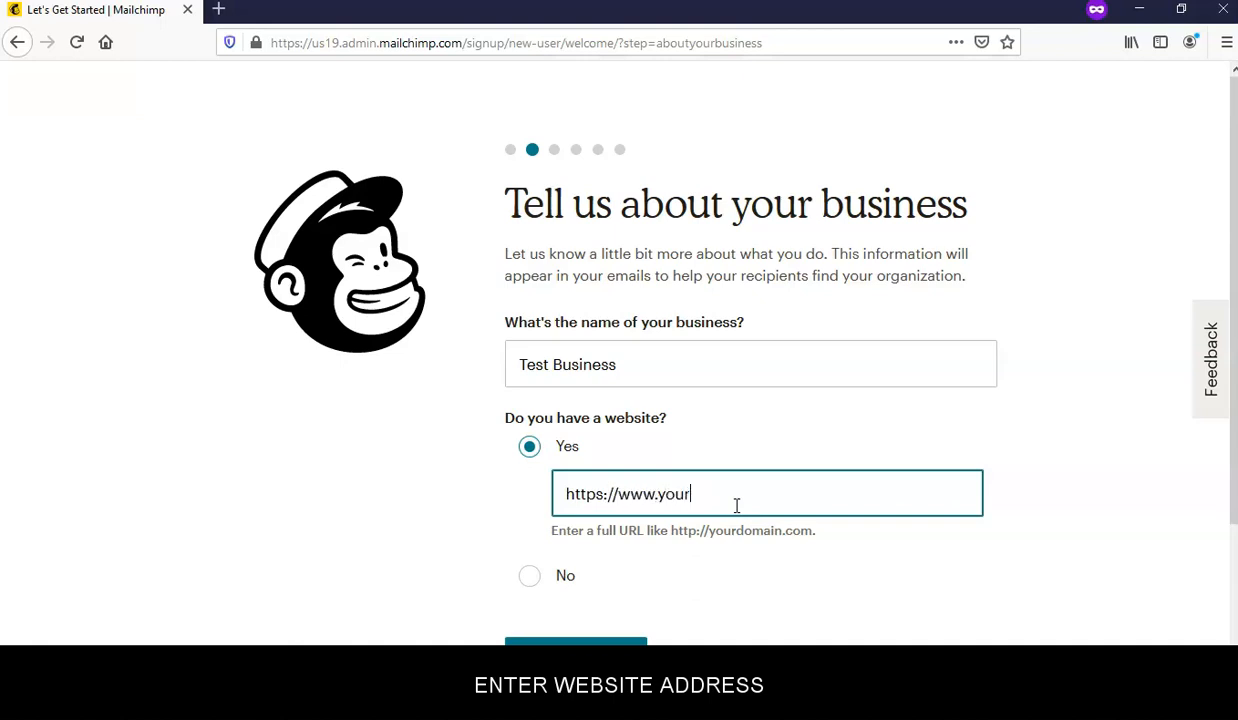
pyautogui.write('weburl.com')
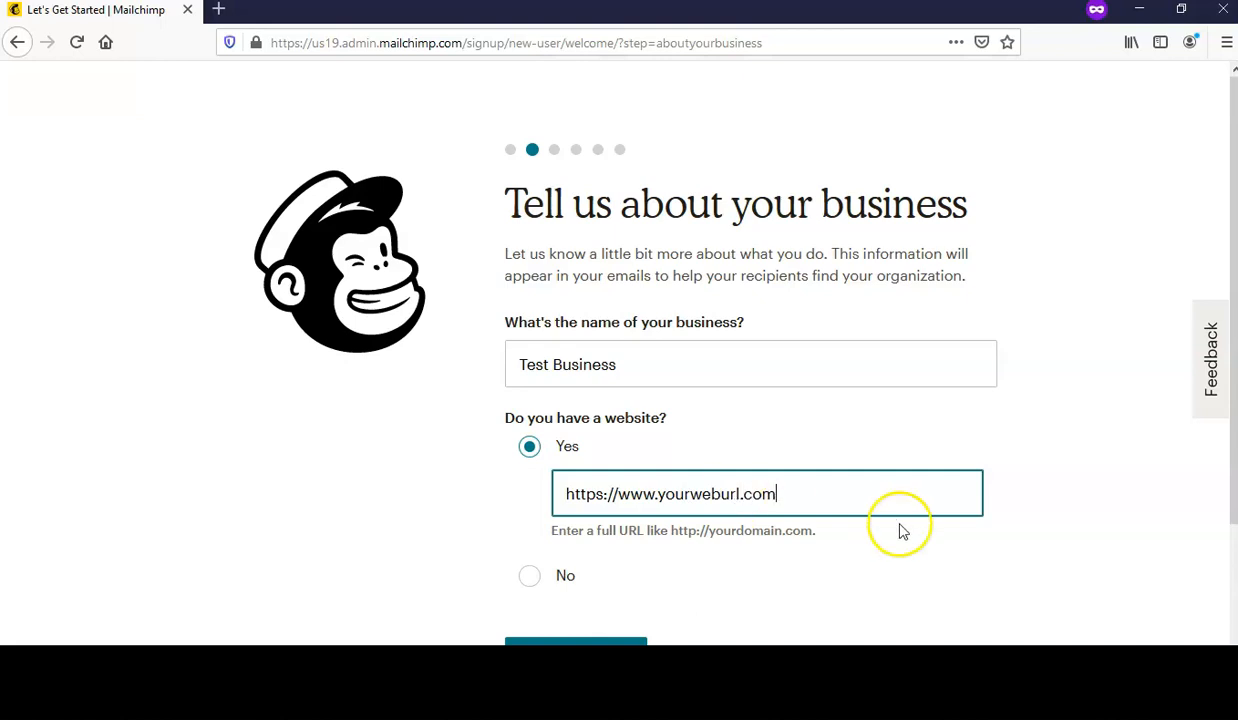
pyautogui.click(1039, 526)
pyautogui.scroll(-2, 1039, 526)
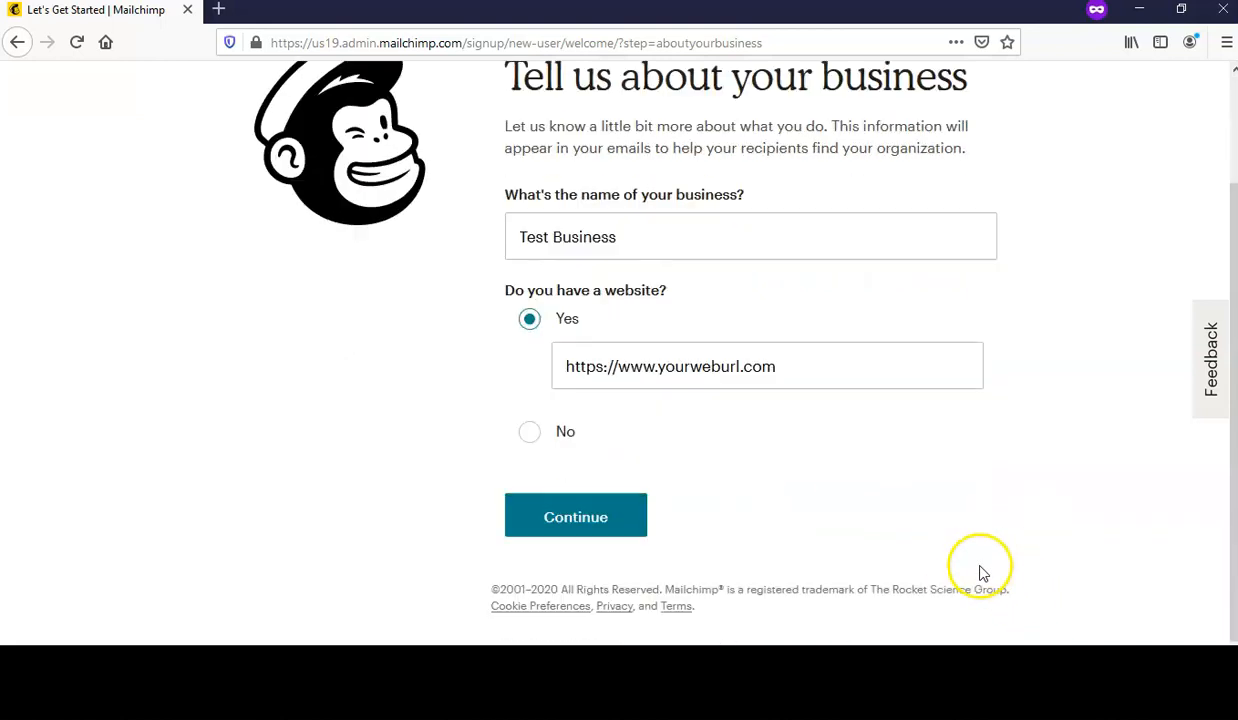
pyautogui.click(596, 520)
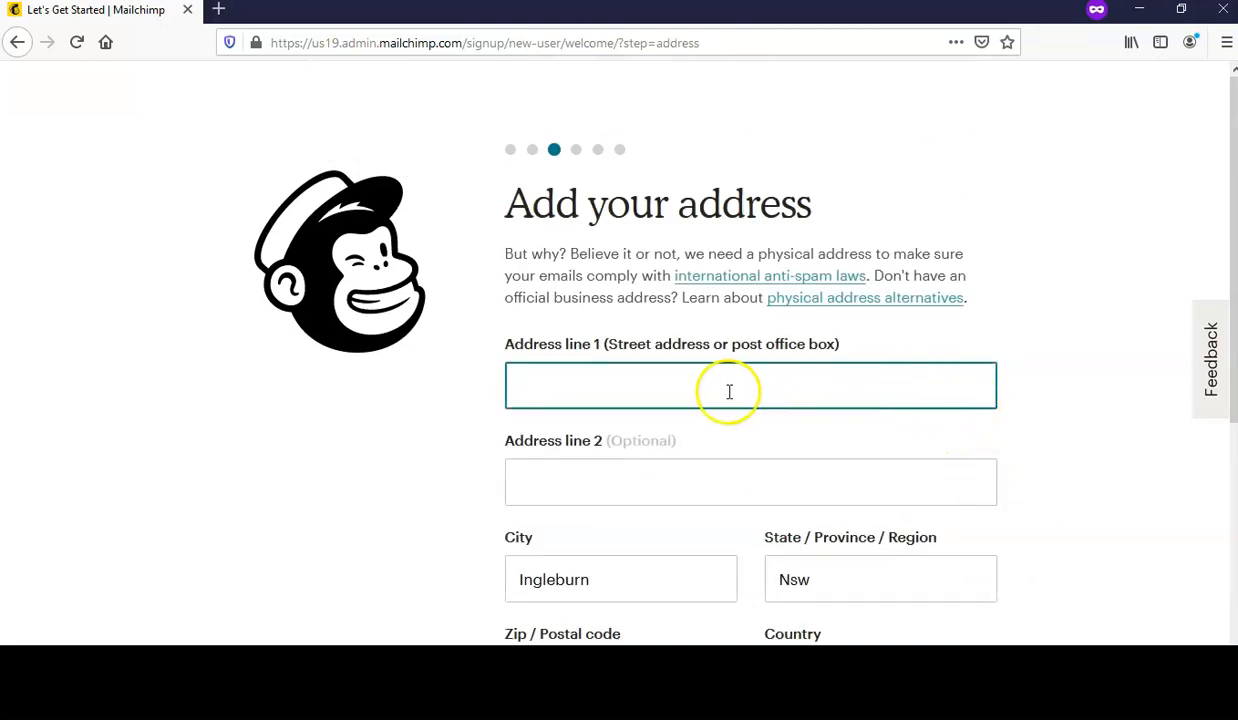
# - Complete the business address line, check the city, state, postcode and country, and submit
pyautogui.scroll(-2, 720, 389)
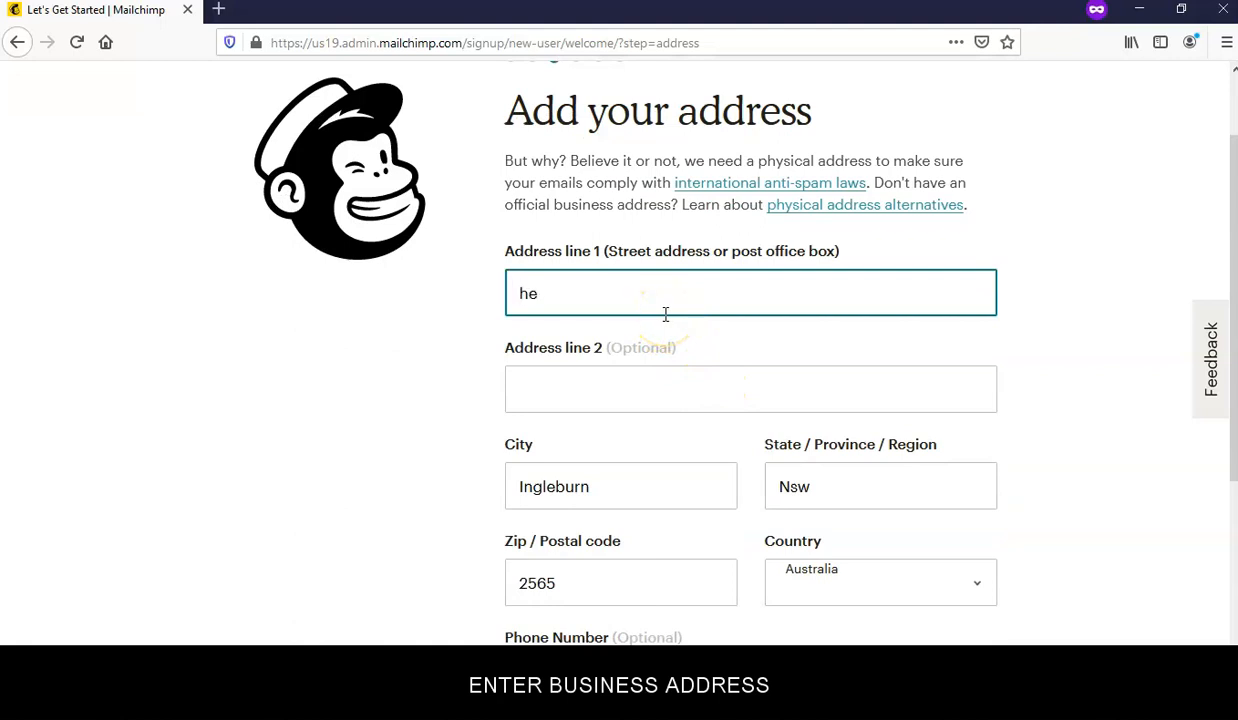
pyautogui.click(1073, 457)
pyautogui.scroll(-4, 890, 462)
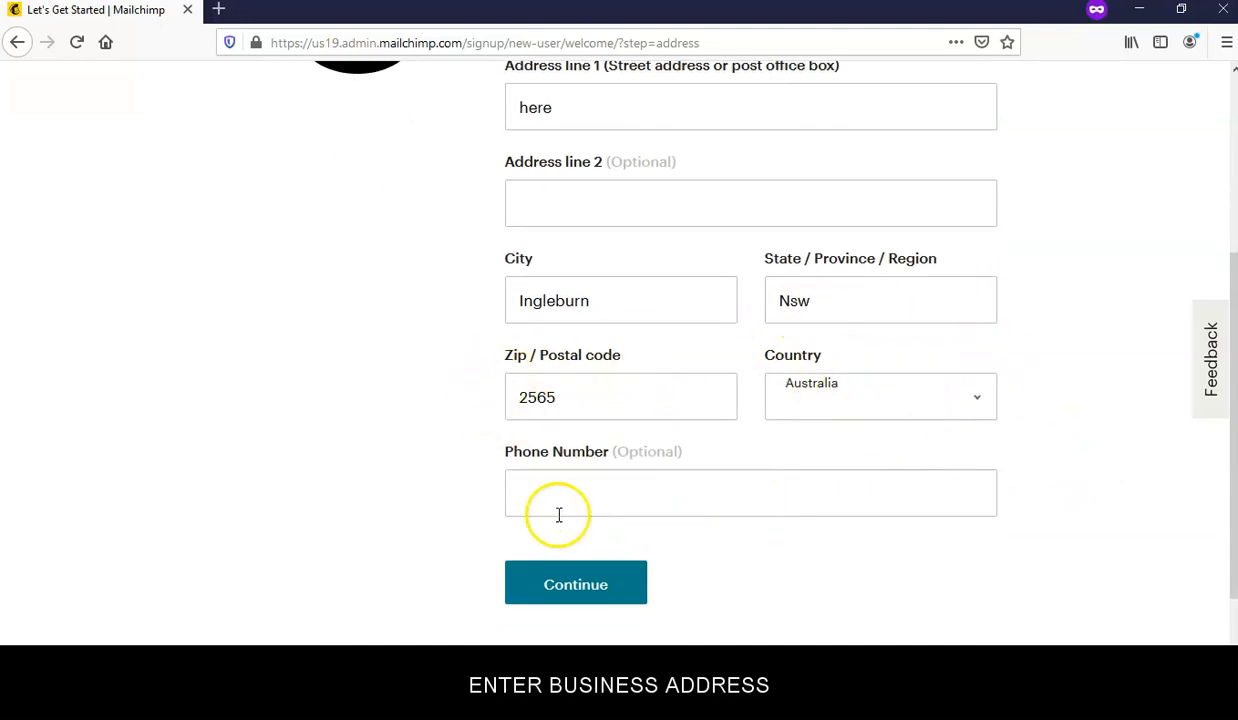
pyautogui.click(634, 586)
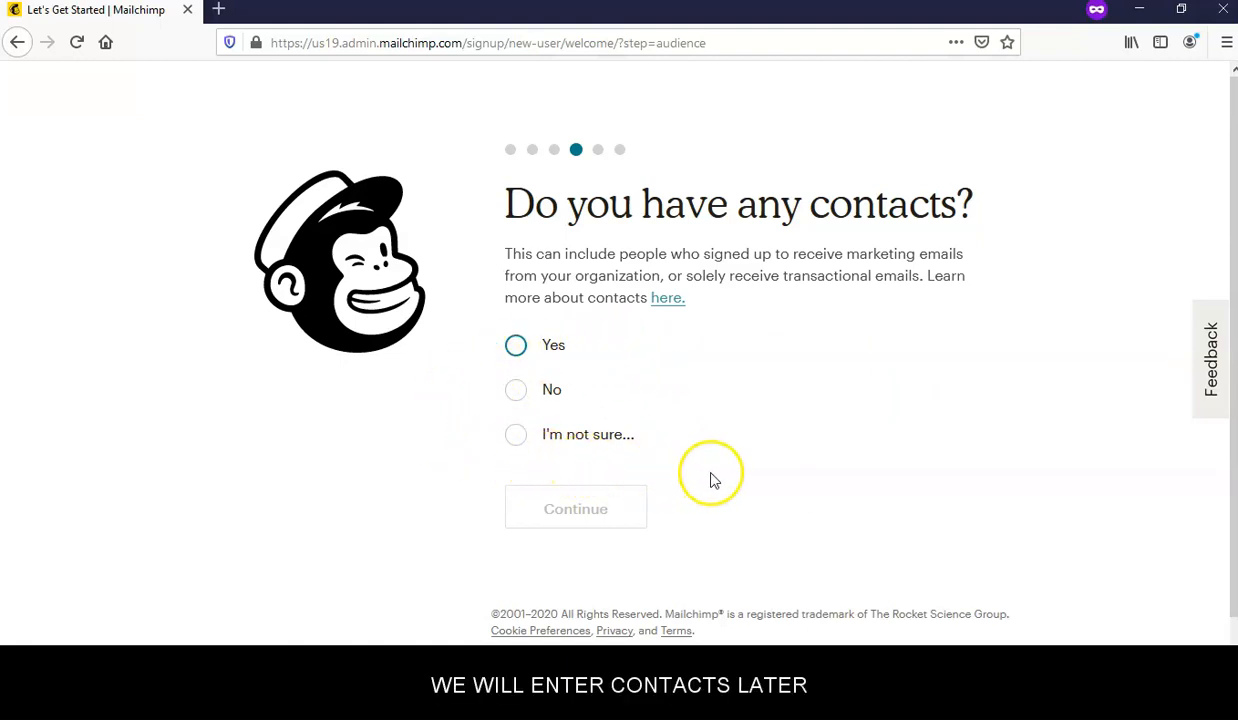
# - Answer 'No' to having contacts, skip social media and marketing questions, and finish setup
pyautogui.click(518, 391)
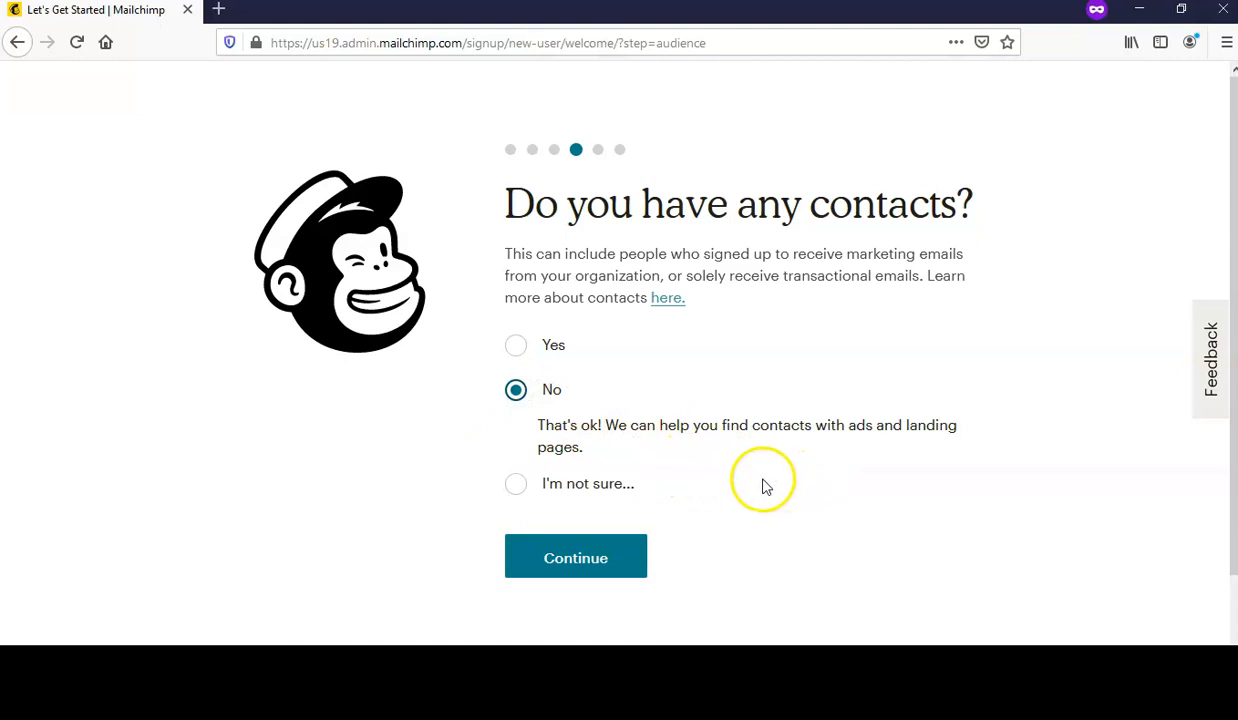
pyautogui.click(589, 562)
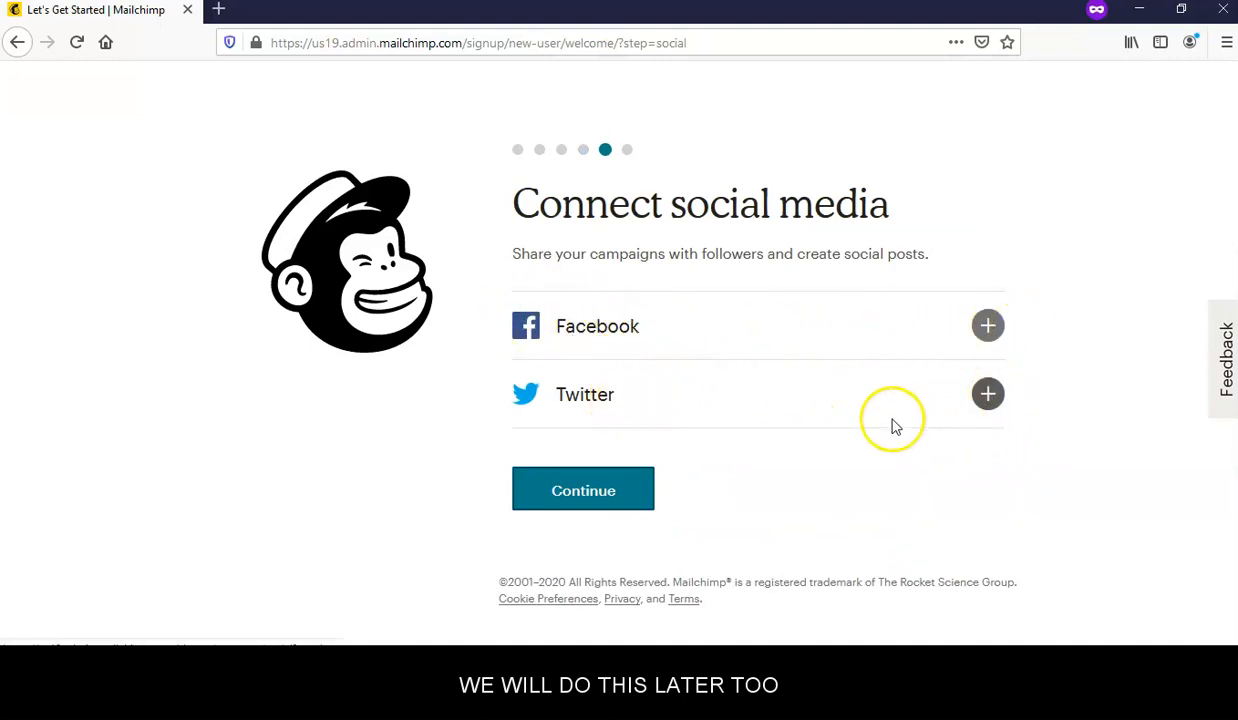
pyautogui.click(580, 490)
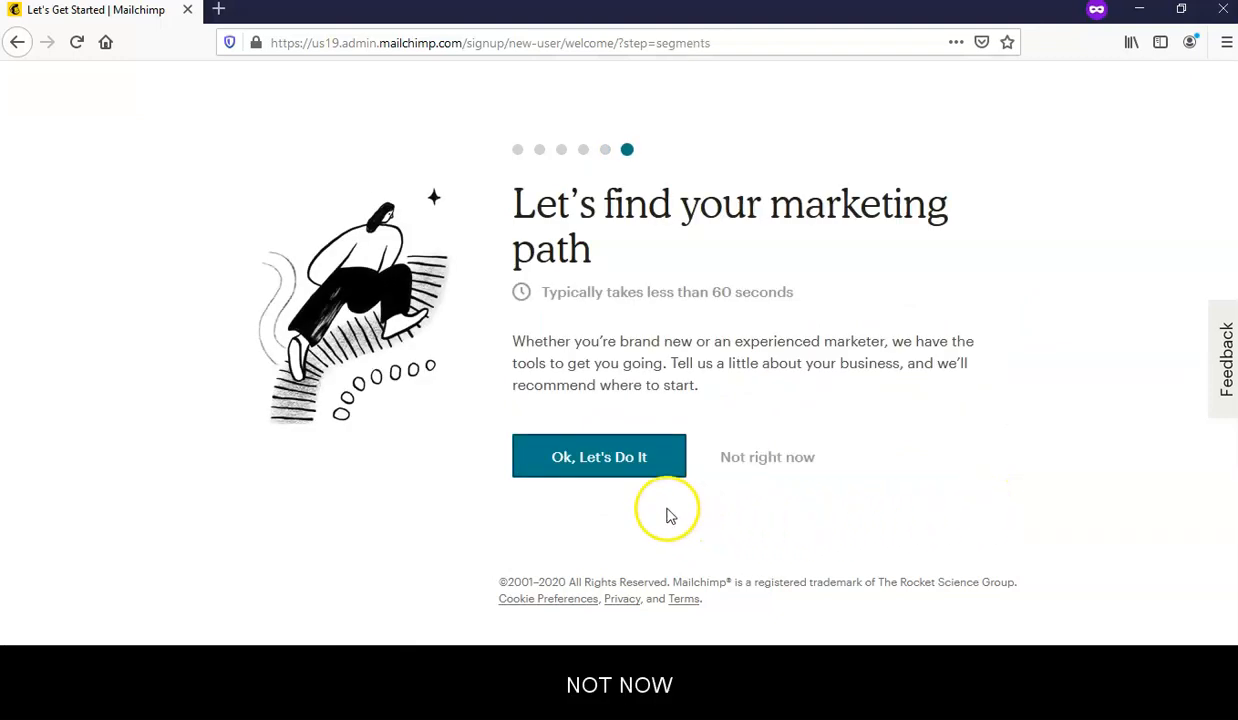
pyautogui.click(770, 460)
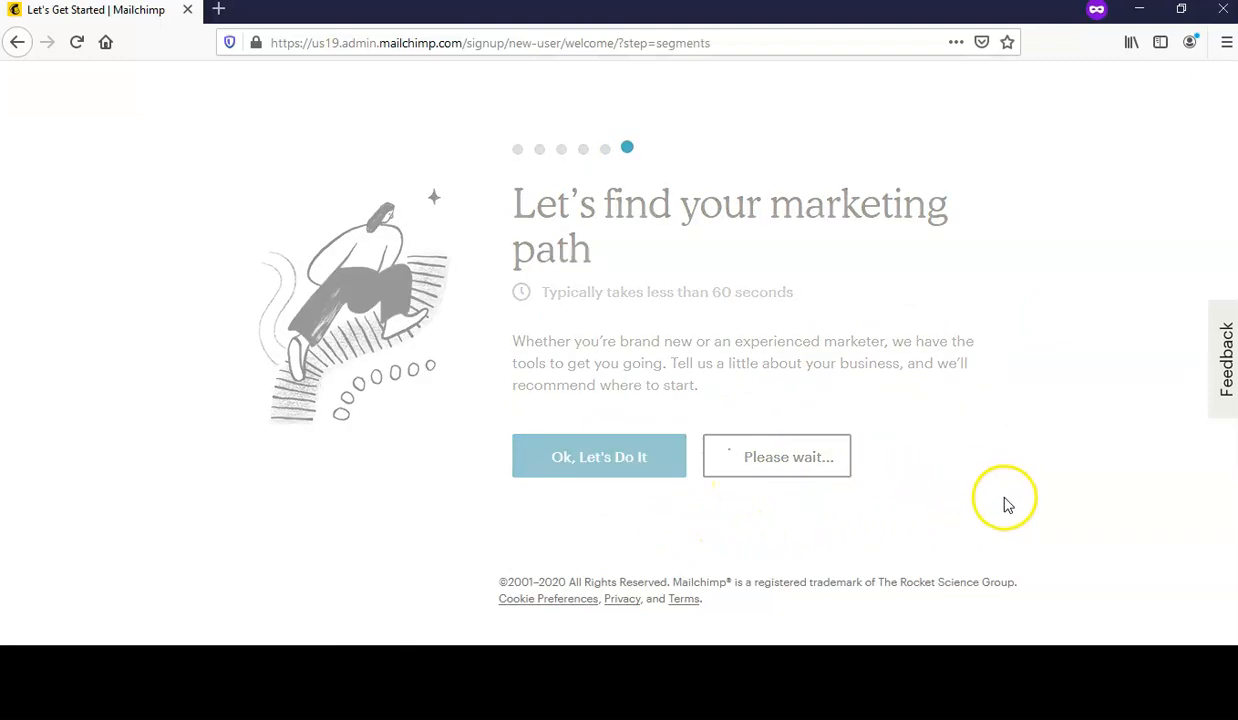
pyautogui.scroll(-2, 1030, 491)
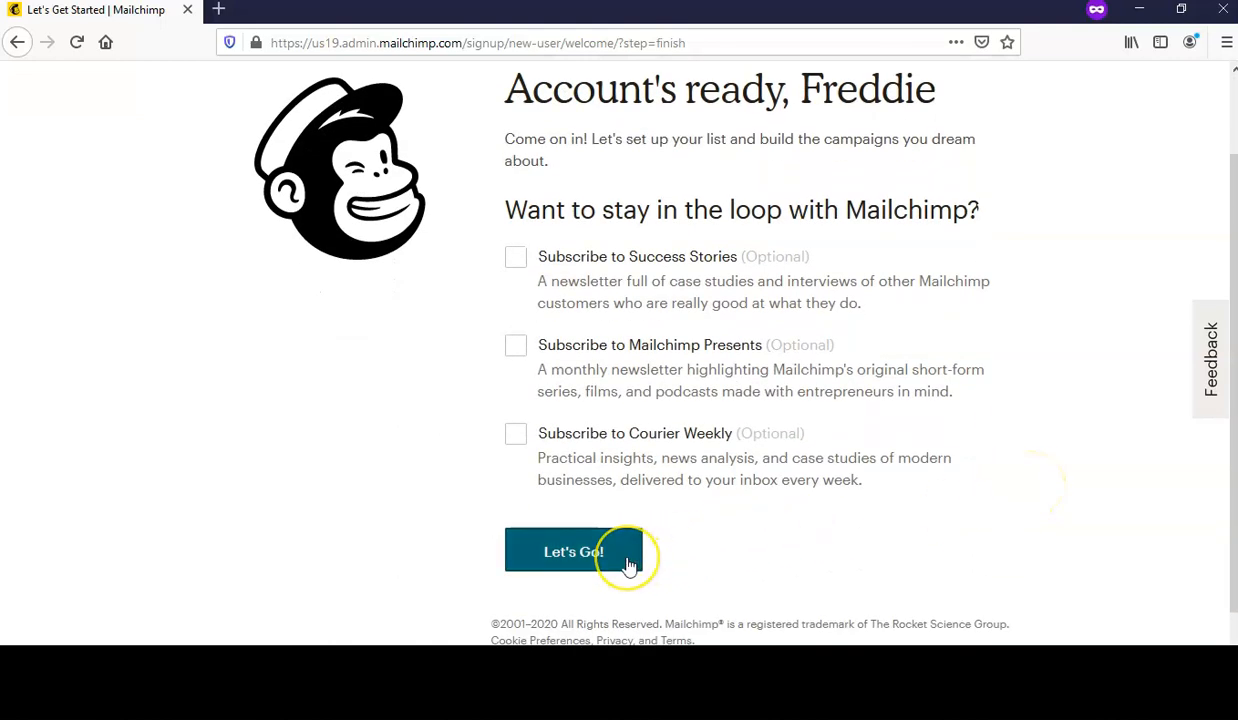
pyautogui.click(628, 565)
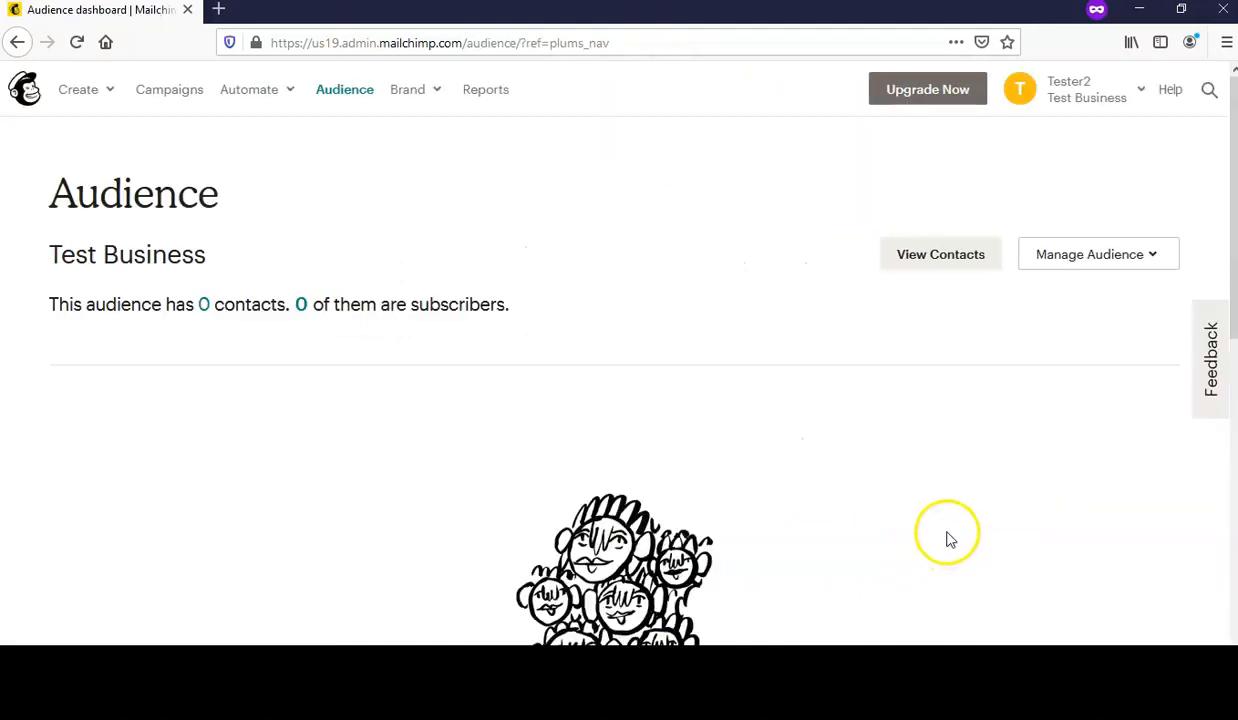
pyautogui.scroll(-3, 930, 519)
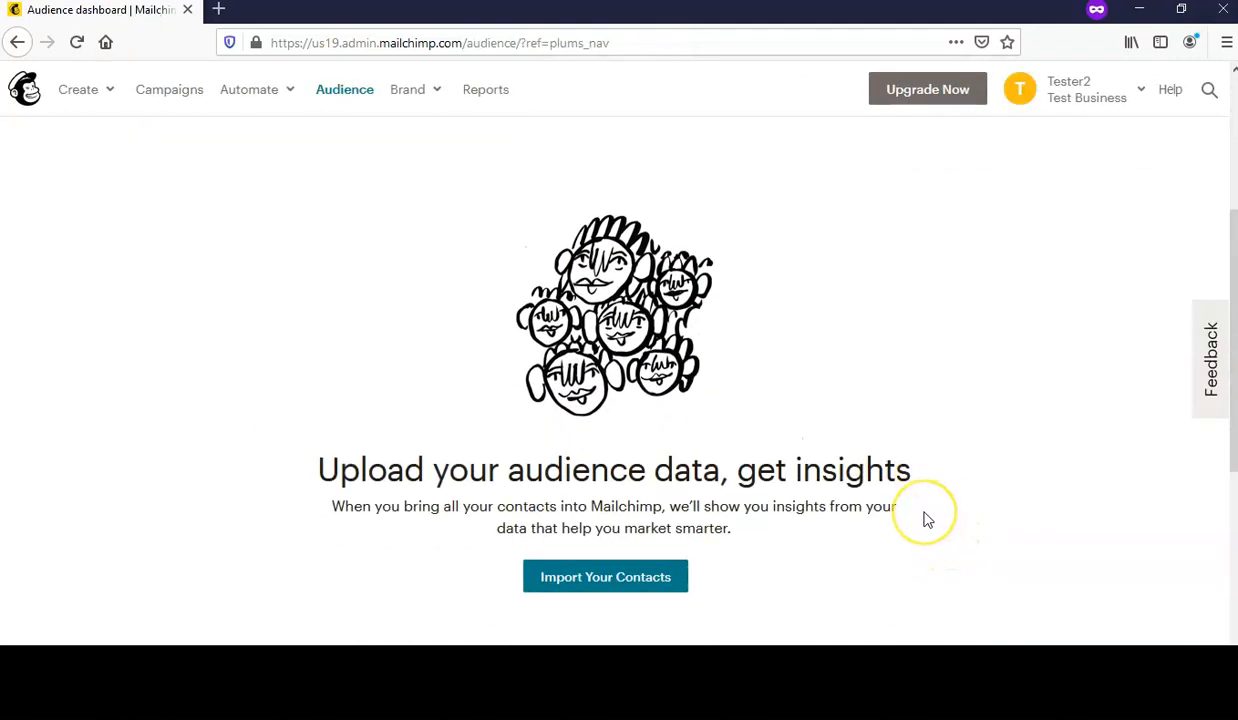
pyautogui.scroll(-3, 927, 519)
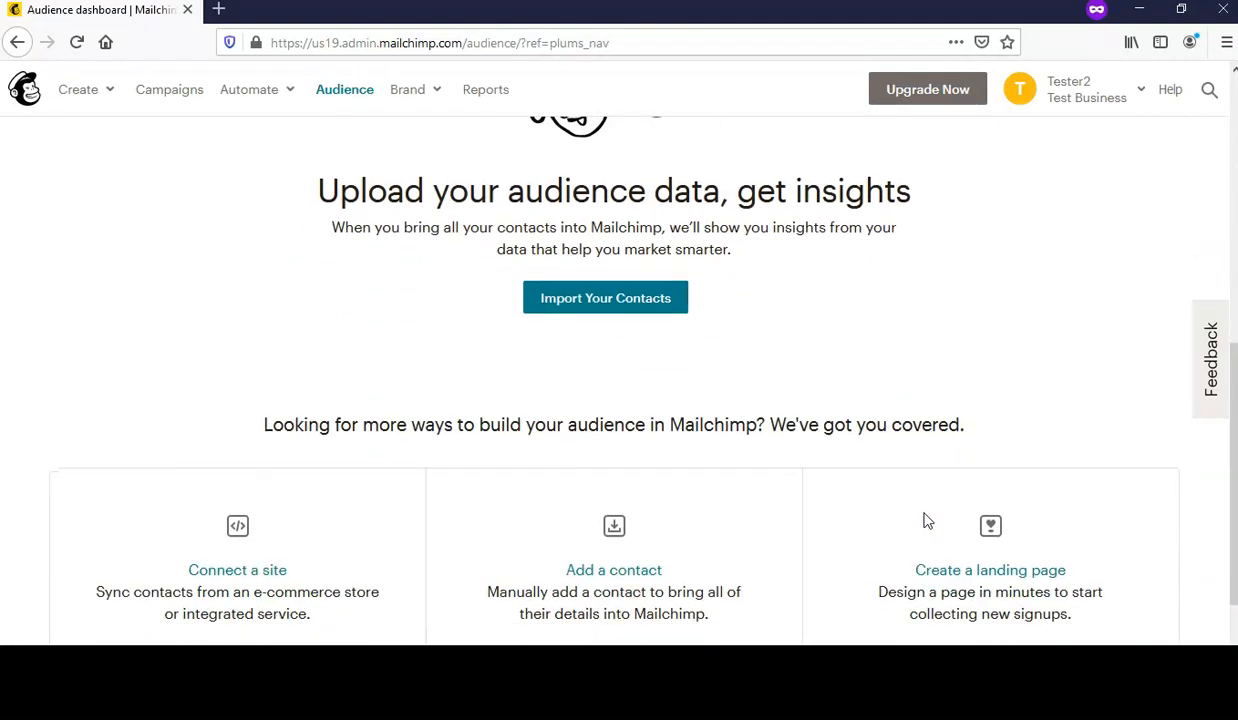
pyautogui.scroll(4, 927, 519)
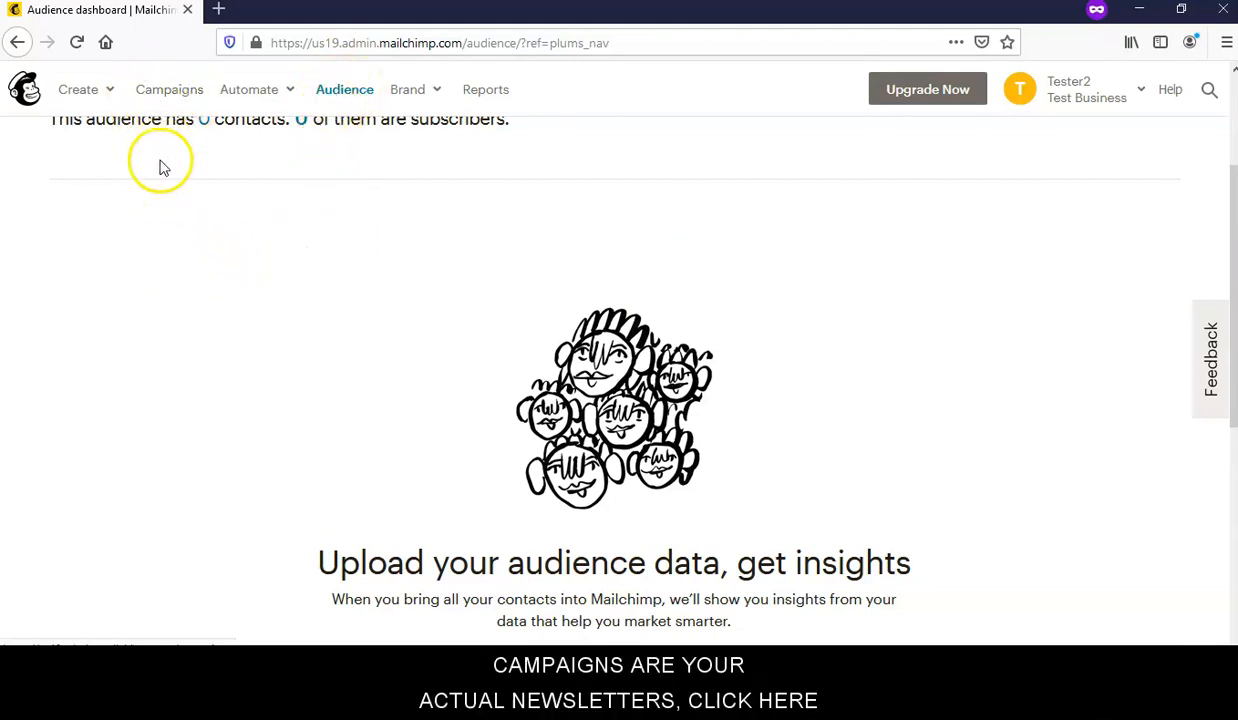
# - Browse the empty Campaigns list, then bring up the Create menu
pyautogui.click(170, 94)
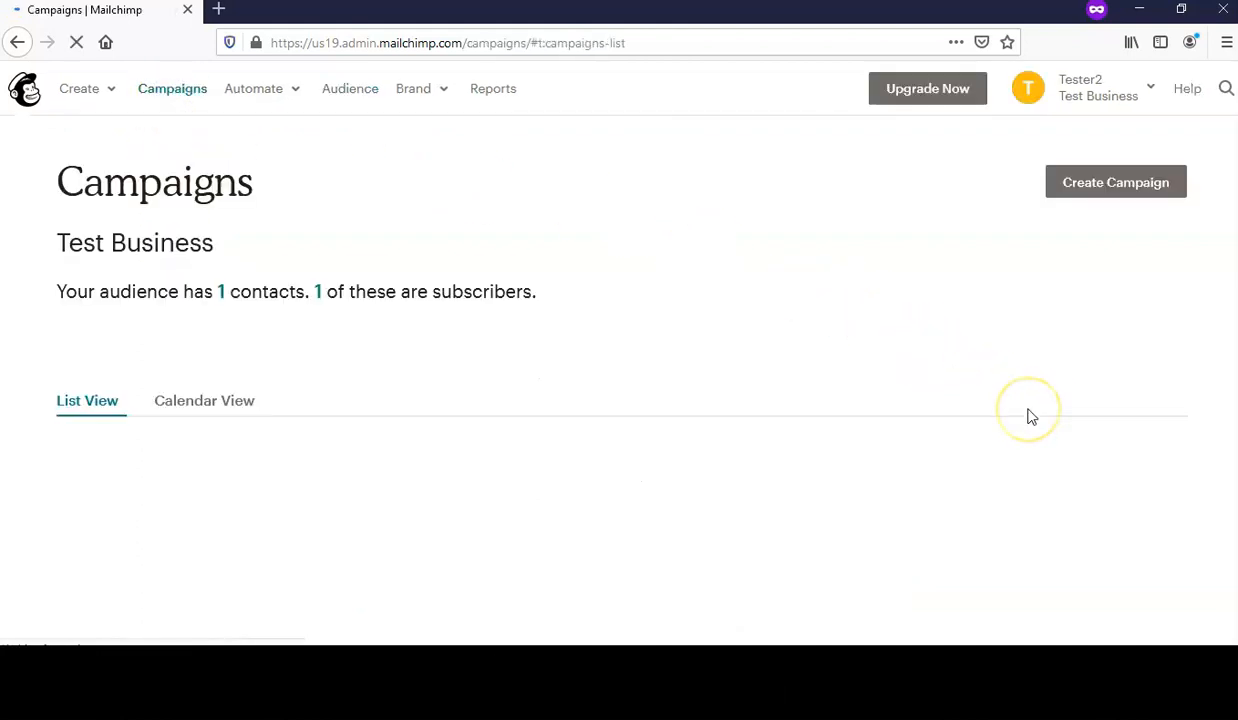
pyautogui.scroll(-3, 915, 390)
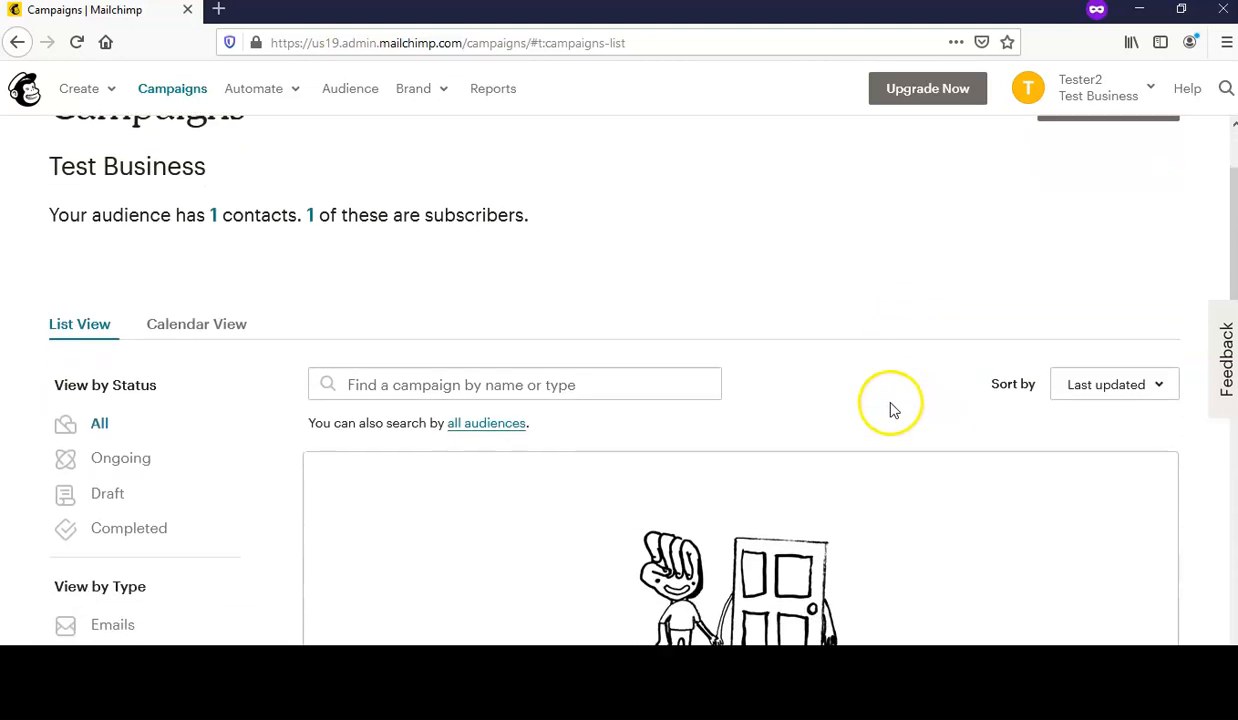
pyautogui.scroll(-1, 887, 416)
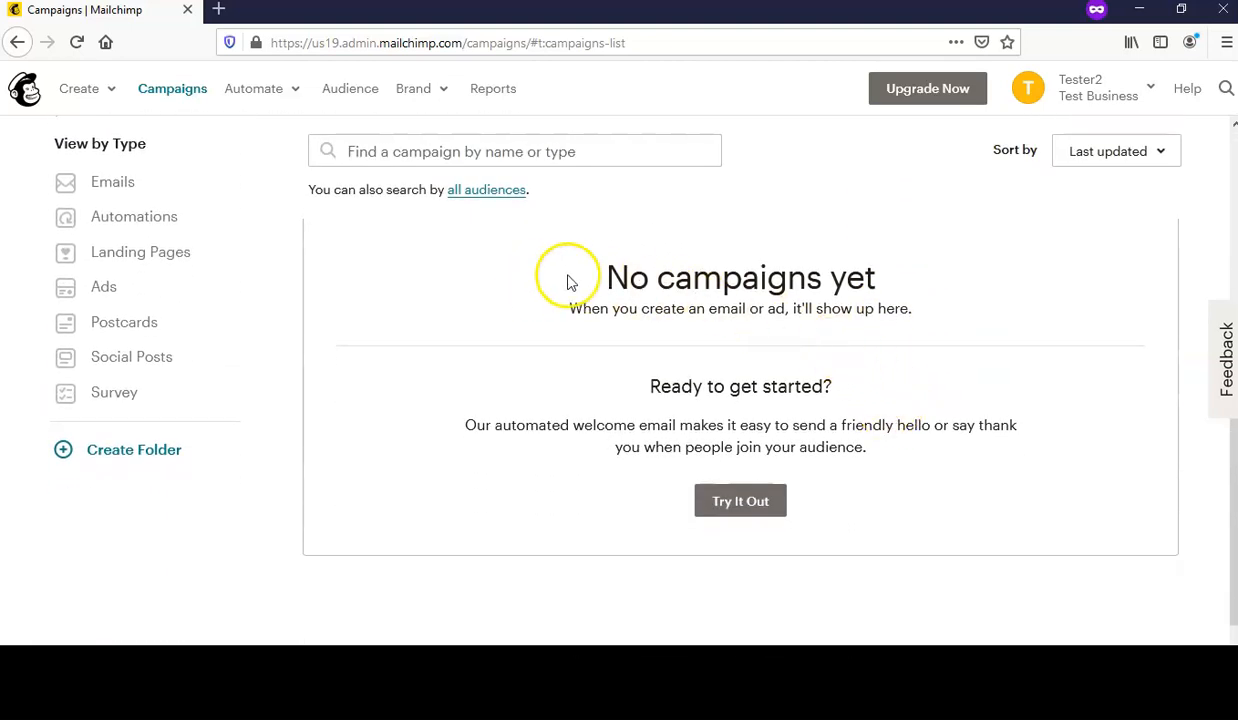
pyautogui.scroll(3, 997, 305)
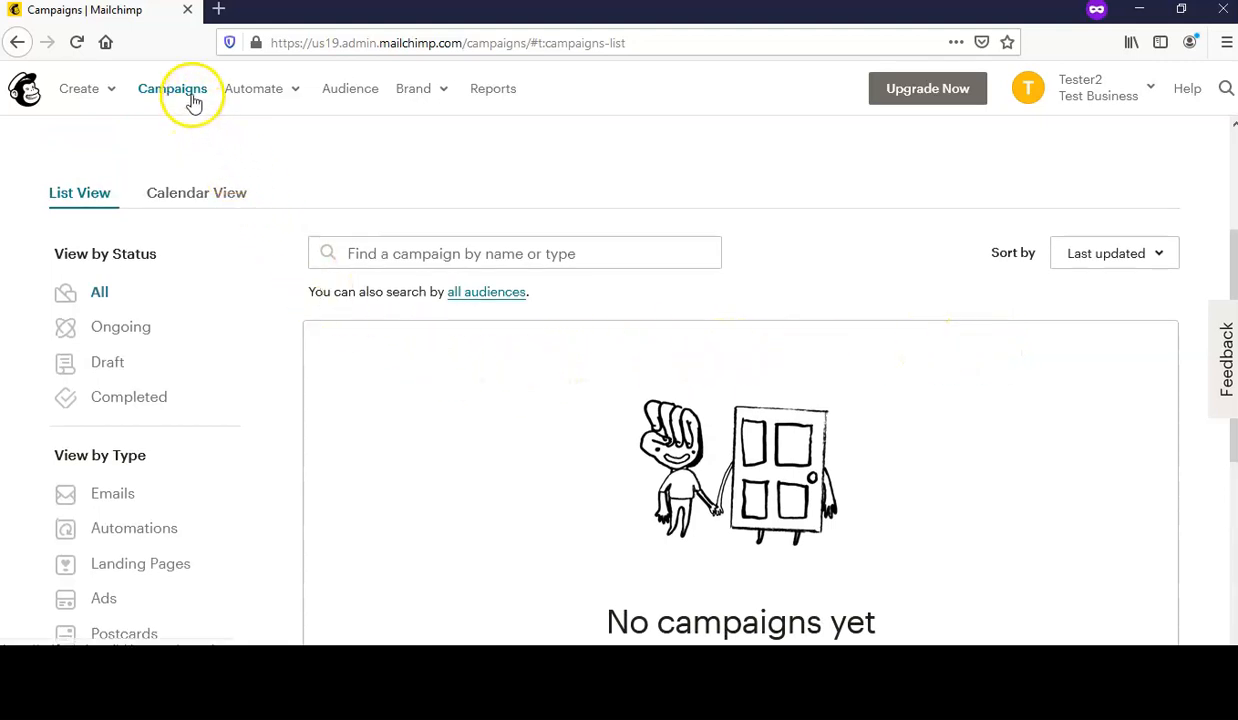
pyautogui.scroll(-1, 1045, 447)
pyautogui.scroll(-5, 1045, 447)
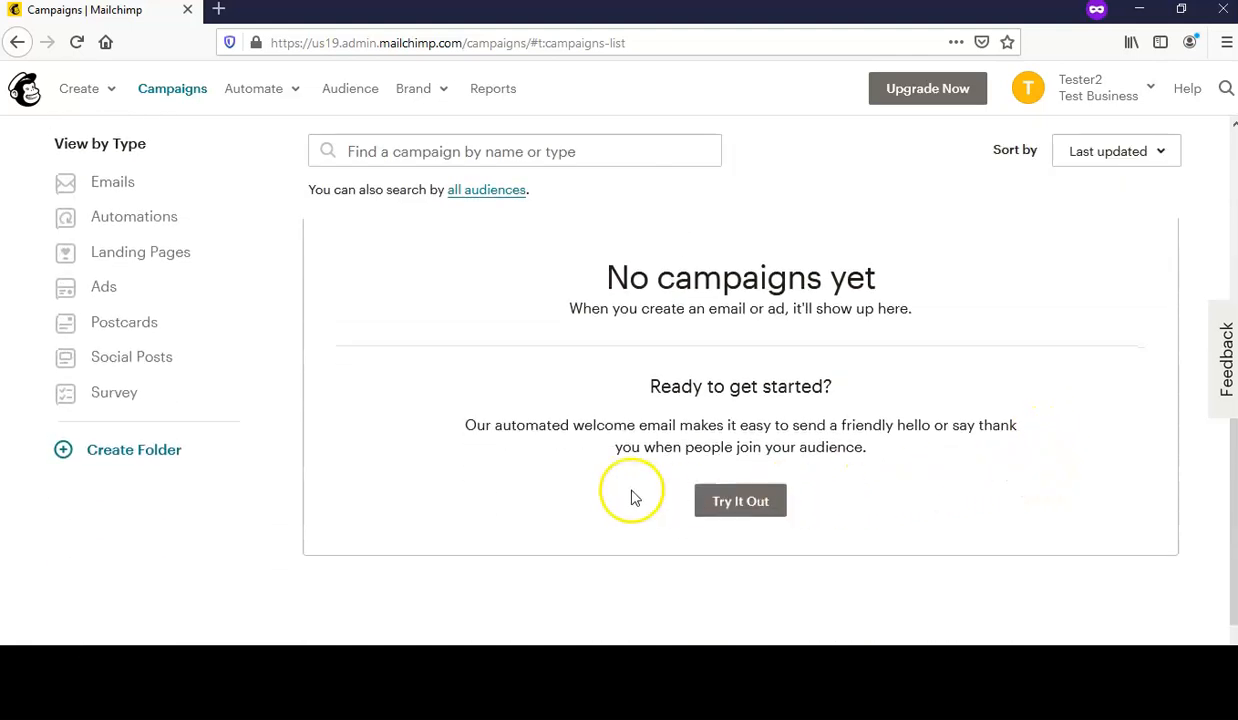
pyautogui.scroll(2, 433, 469)
pyautogui.scroll(2, 433, 469)
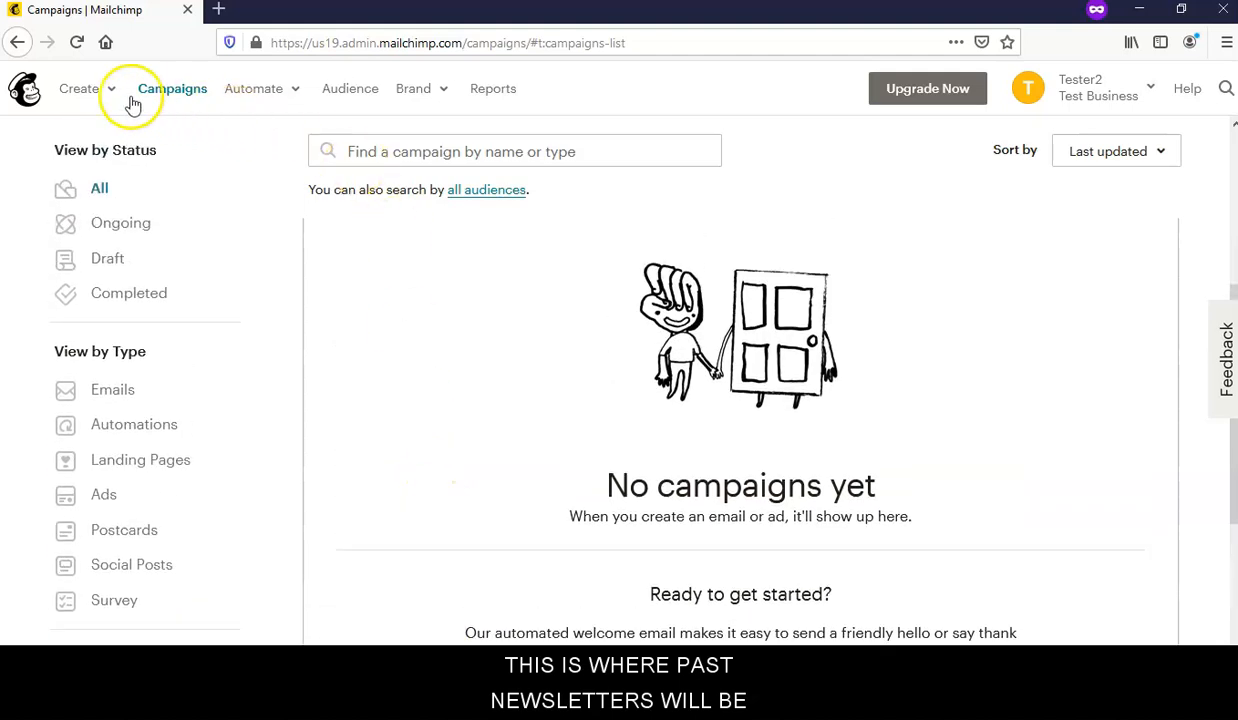
pyautogui.click(89, 96)
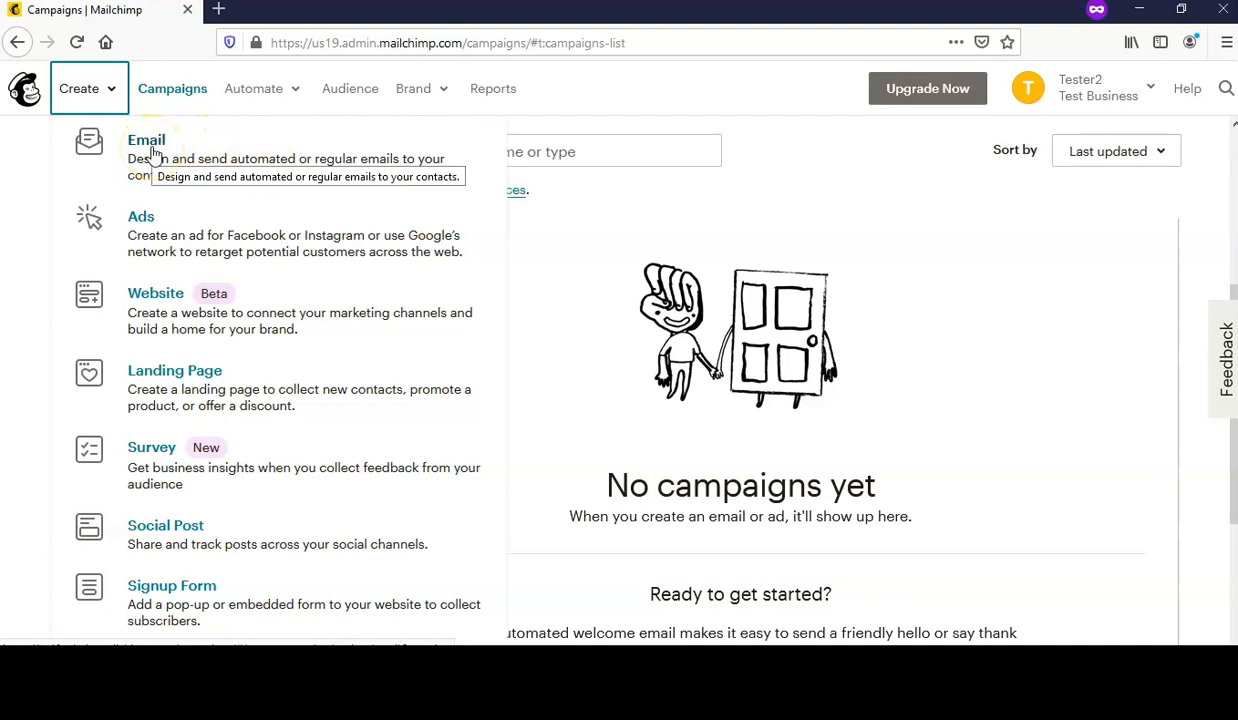
# - Start a regular email campaign named 'First Mailout'
pyautogui.click(146, 145)
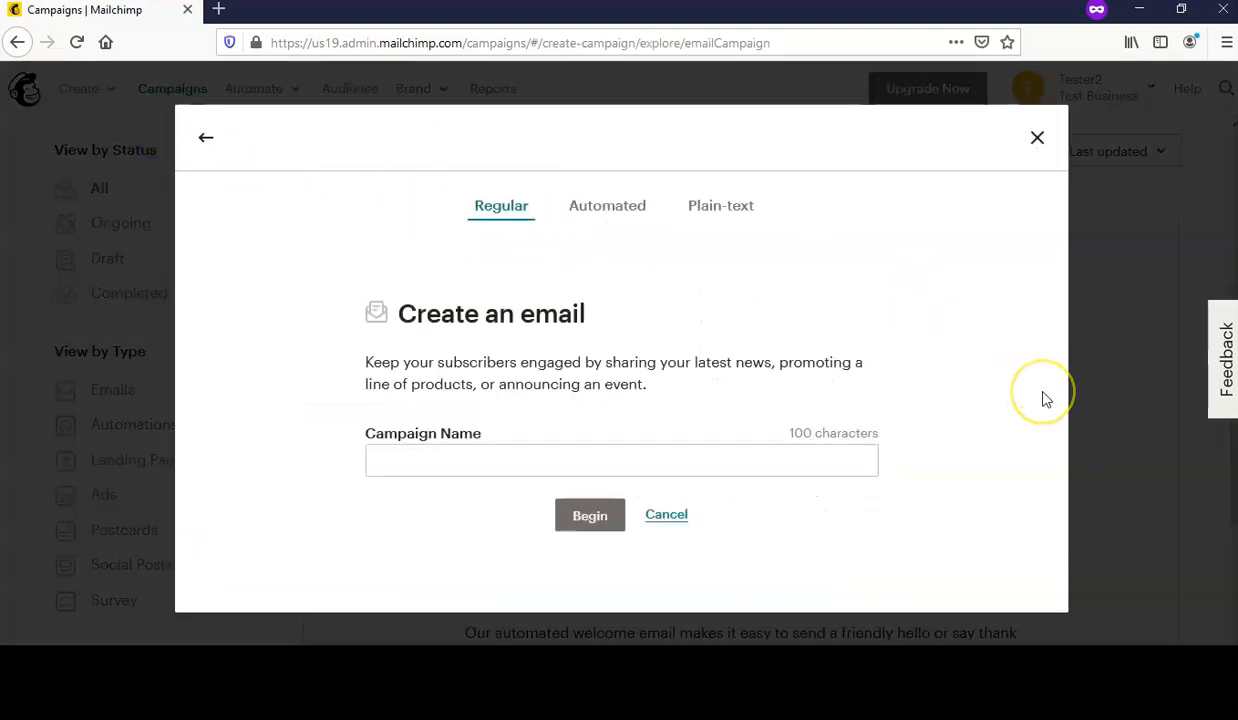
pyautogui.click(404, 455)
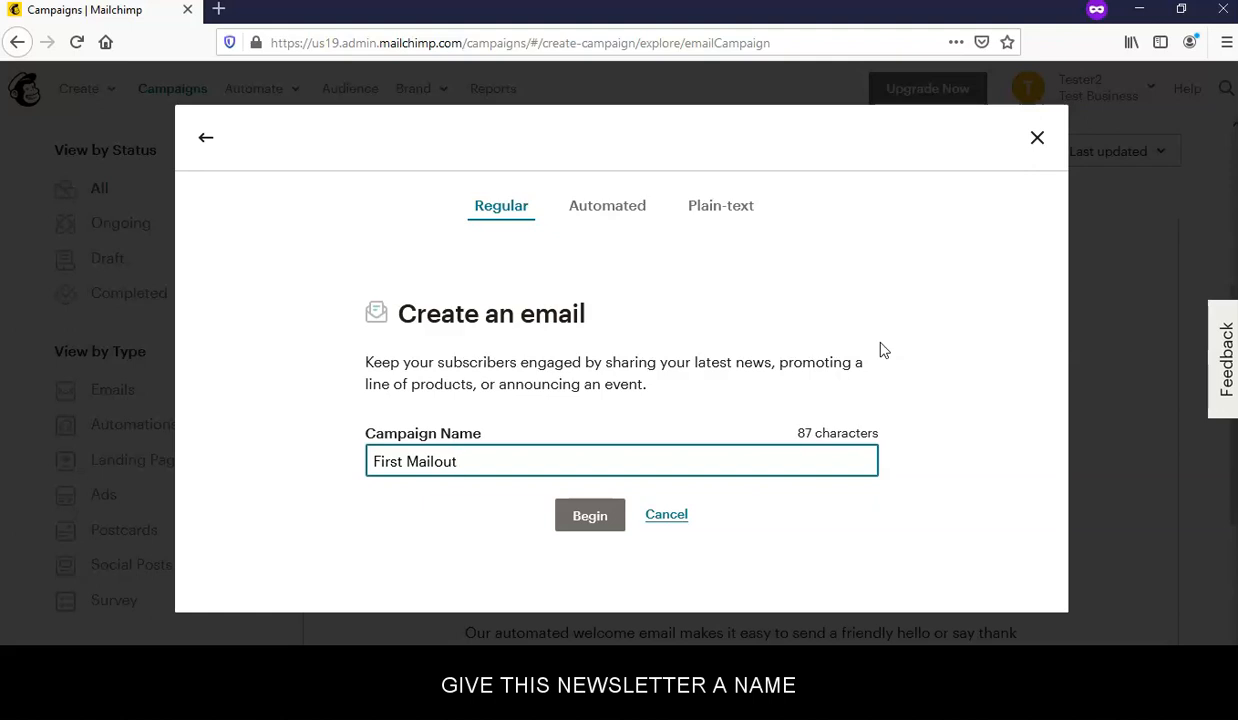
pyautogui.click(589, 520)
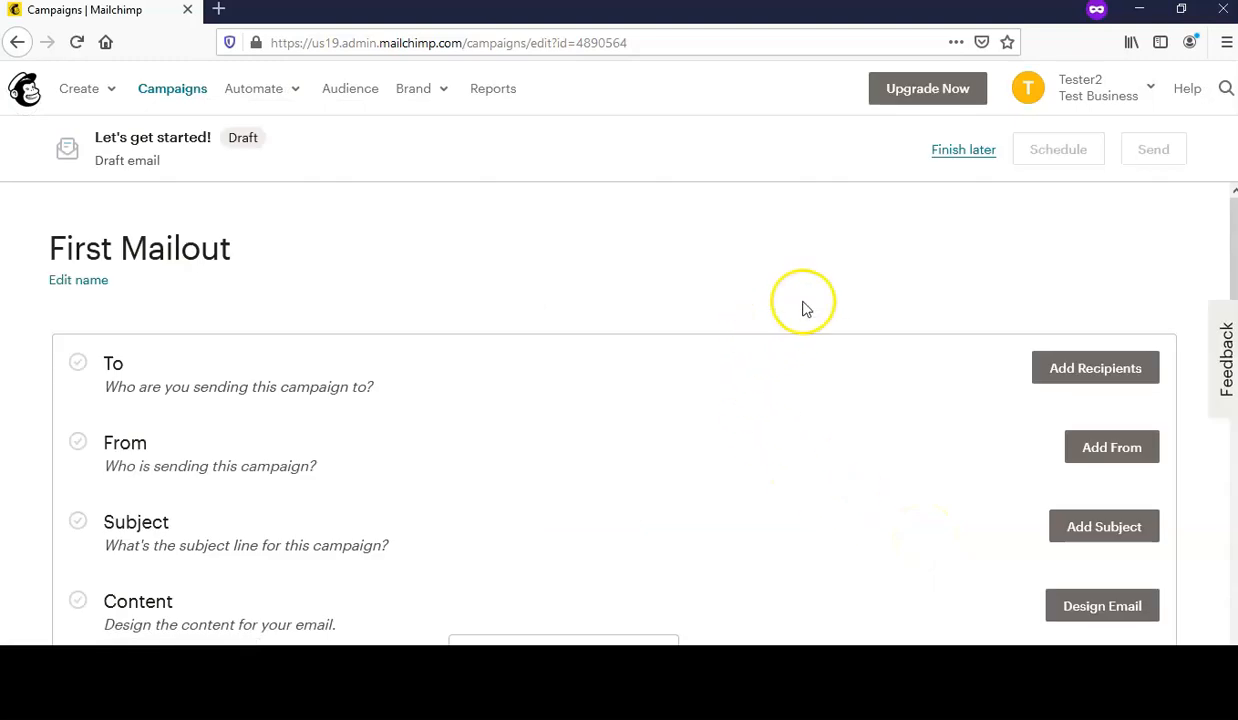
# - Save the From details with sender name 'YOU !' and a pasted sender e-mail address
pyautogui.scroll(-2, 815, 285)
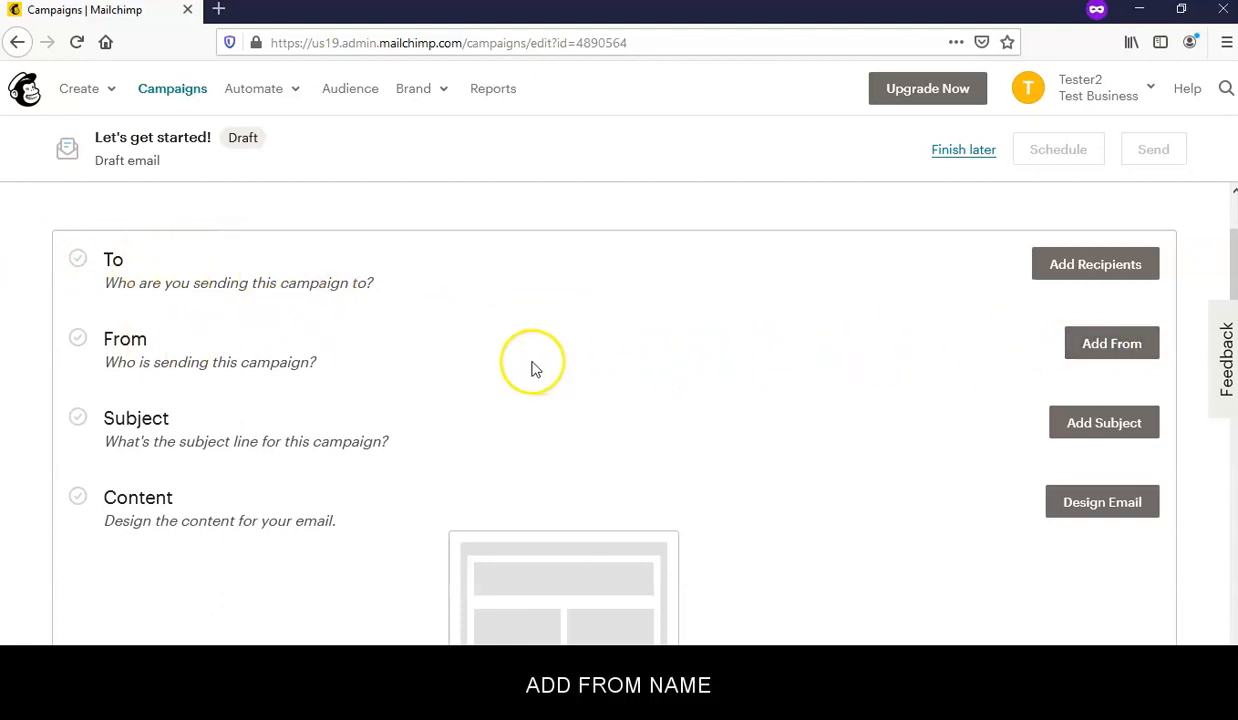
pyautogui.click(1110, 344)
pyautogui.click(184, 431)
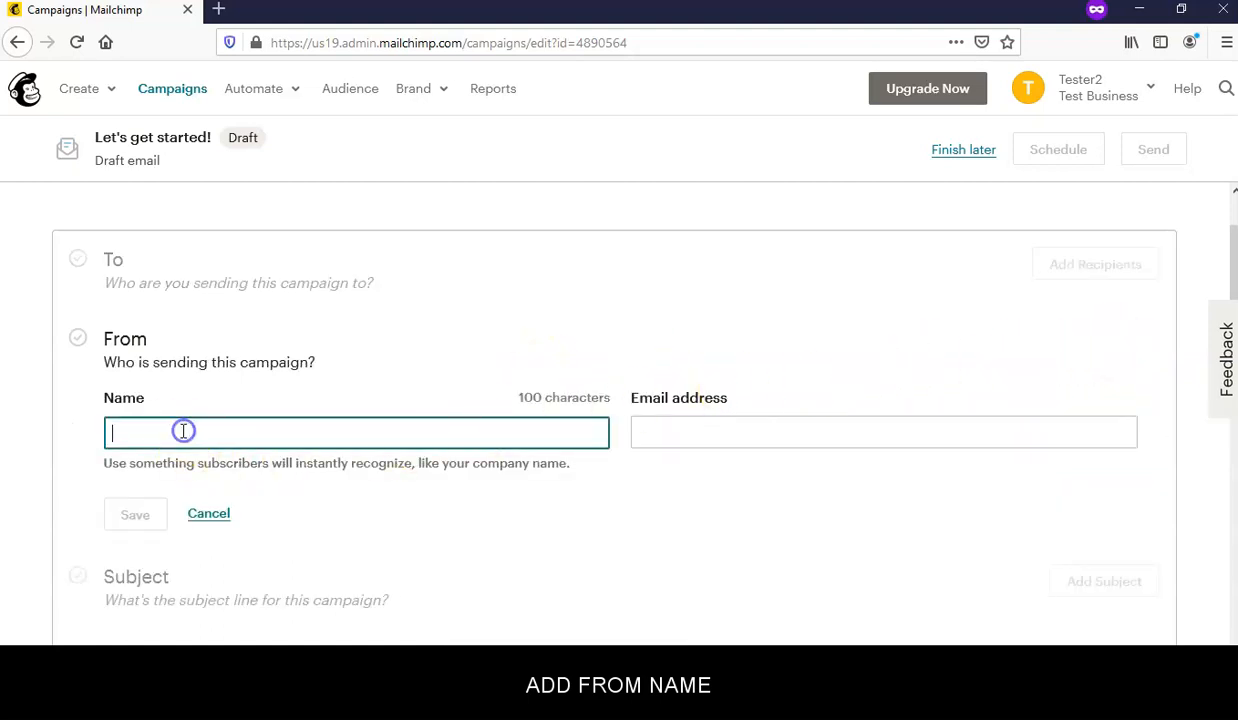
pyautogui.write('YOU')
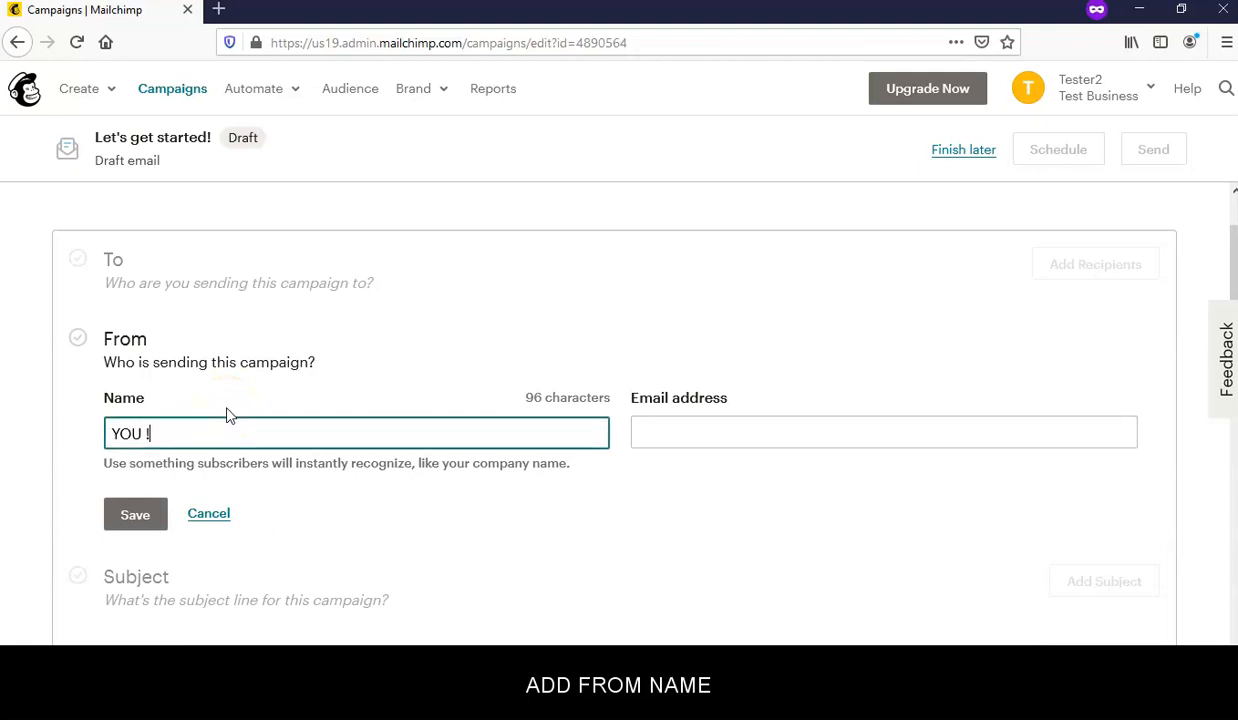
pyautogui.click(693, 433)
pyautogui.hotkey('ctrl', 'v')
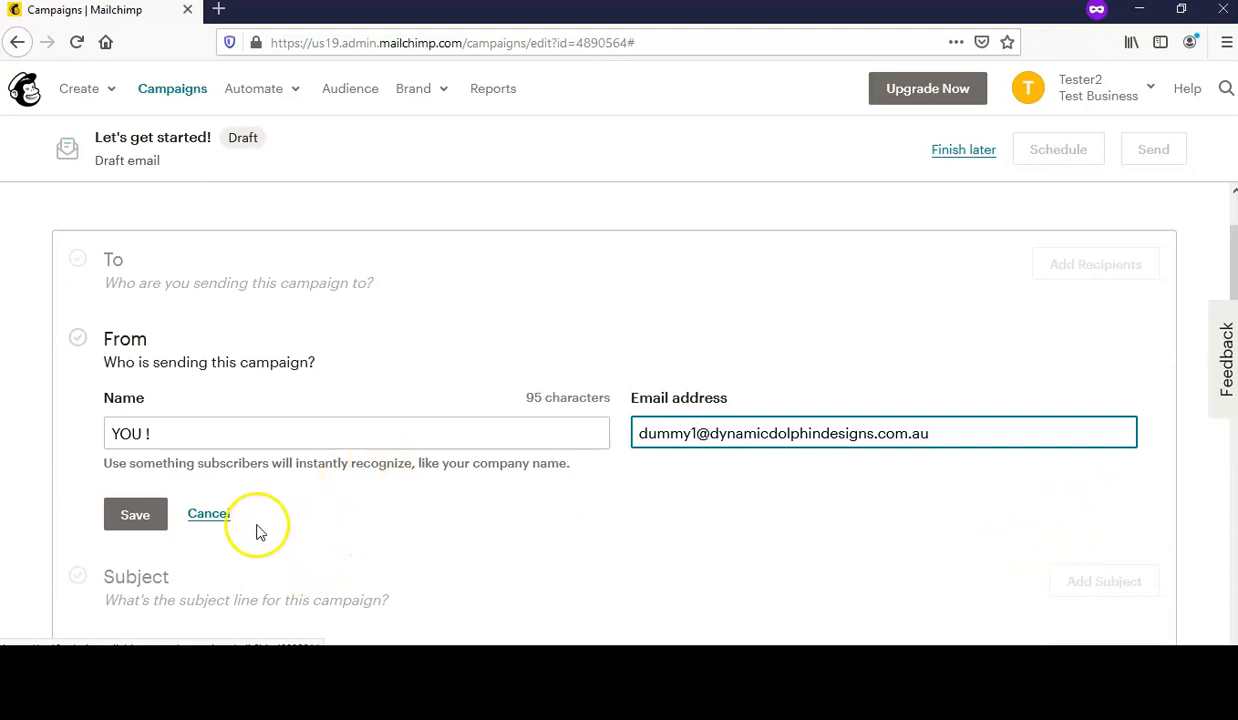
pyautogui.click(135, 516)
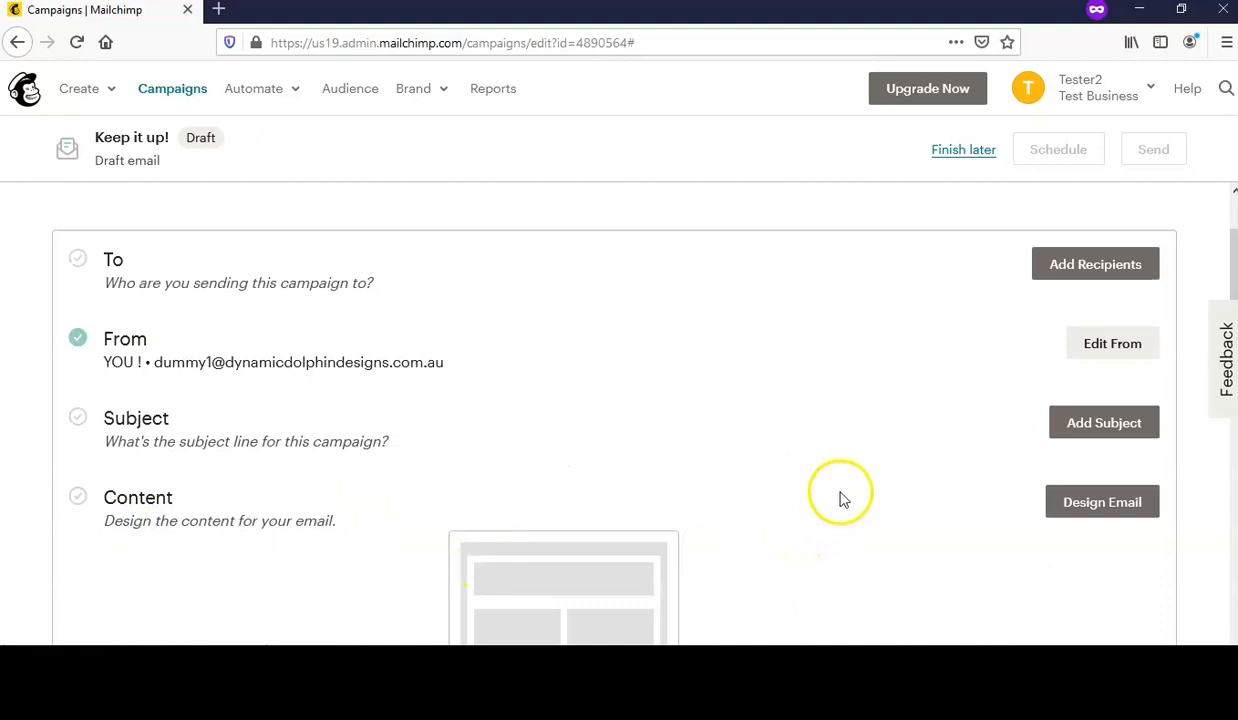
# - Set both the subject line and preview text to 'First Mail Out' and save them
pyautogui.click(1100, 424)
pyautogui.scroll(-2, 409, 381)
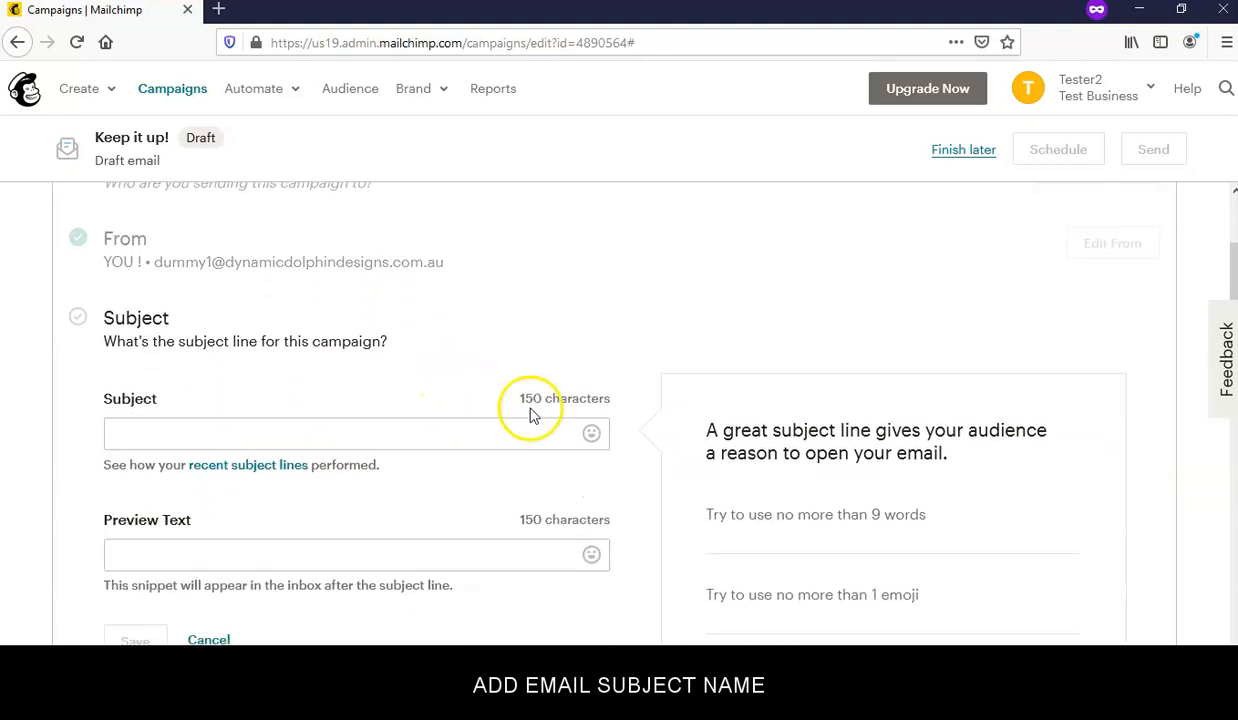
pyautogui.click(198, 430)
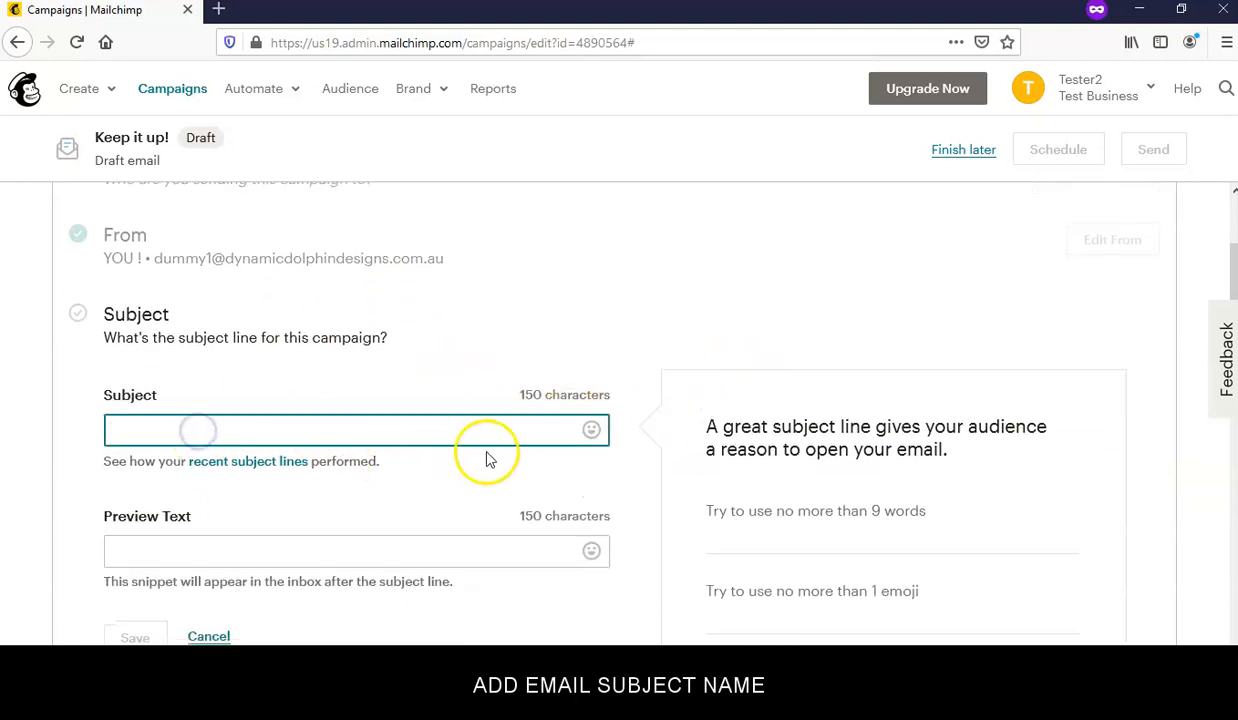
pyautogui.write('First Mail Out')
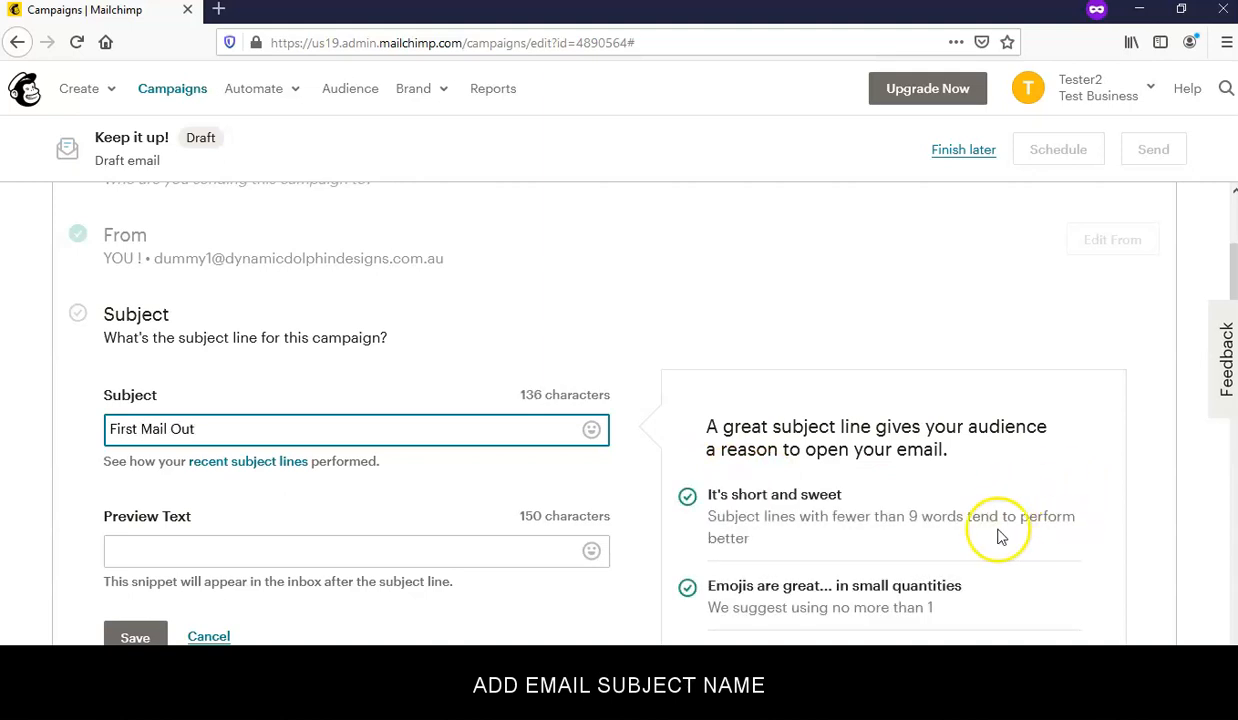
pyautogui.scroll(-3, 685, 450)
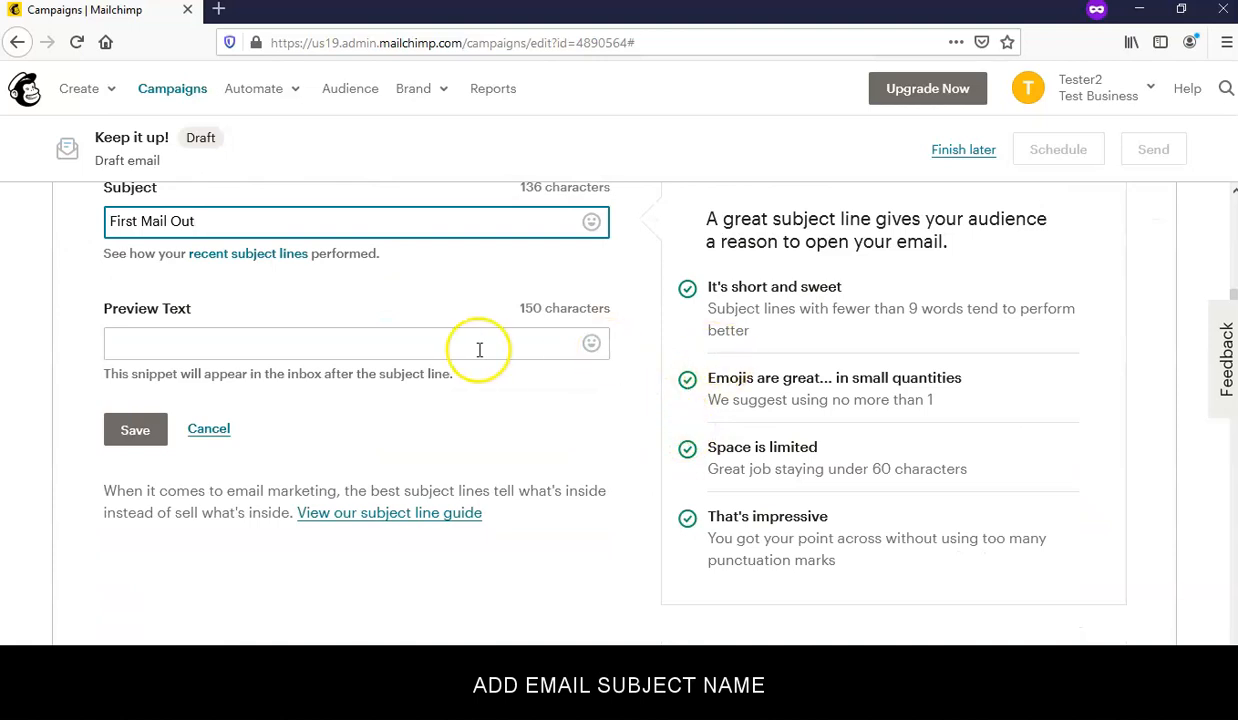
pyautogui.click(207, 347)
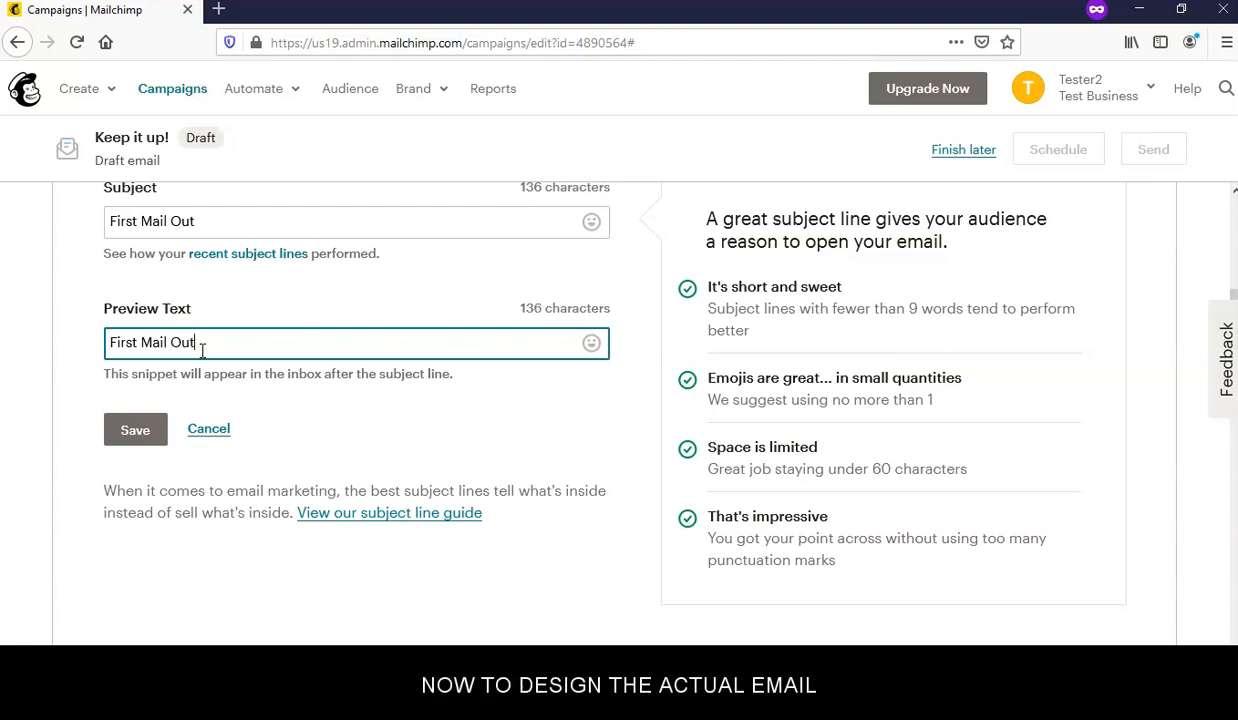
pyautogui.click(132, 435)
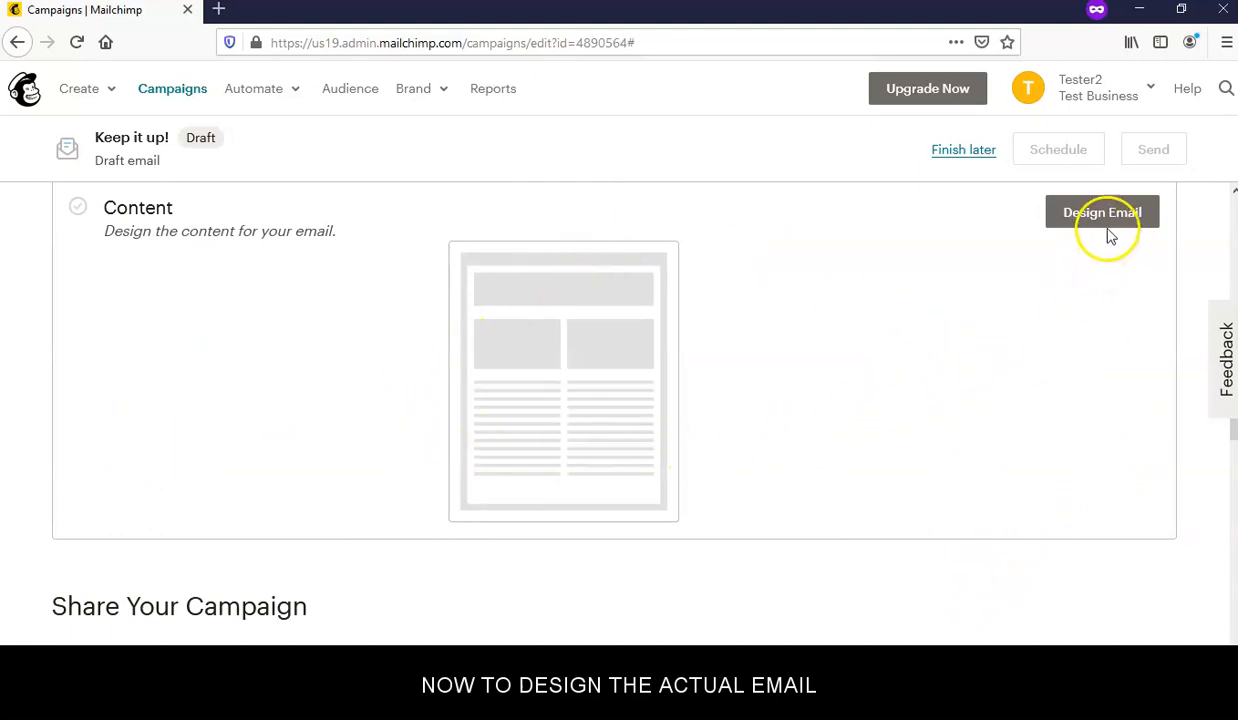
pyautogui.scroll(-2, 884, 414)
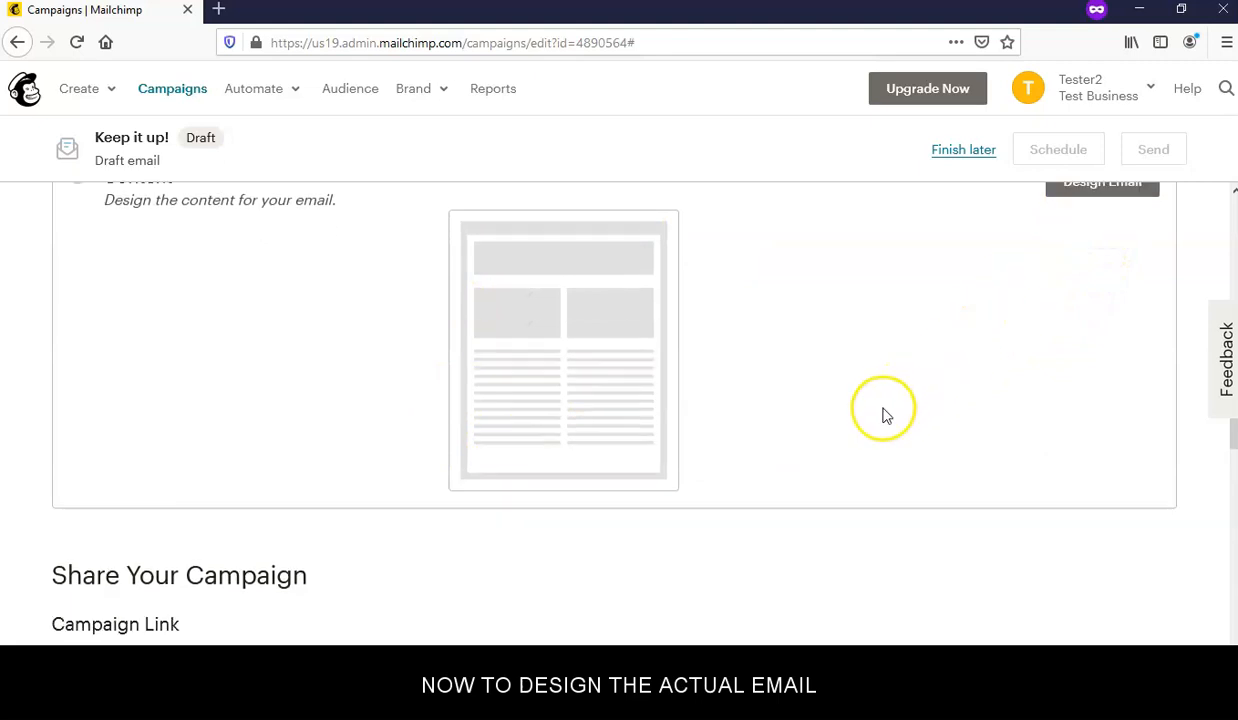
pyautogui.scroll(3, 884, 414)
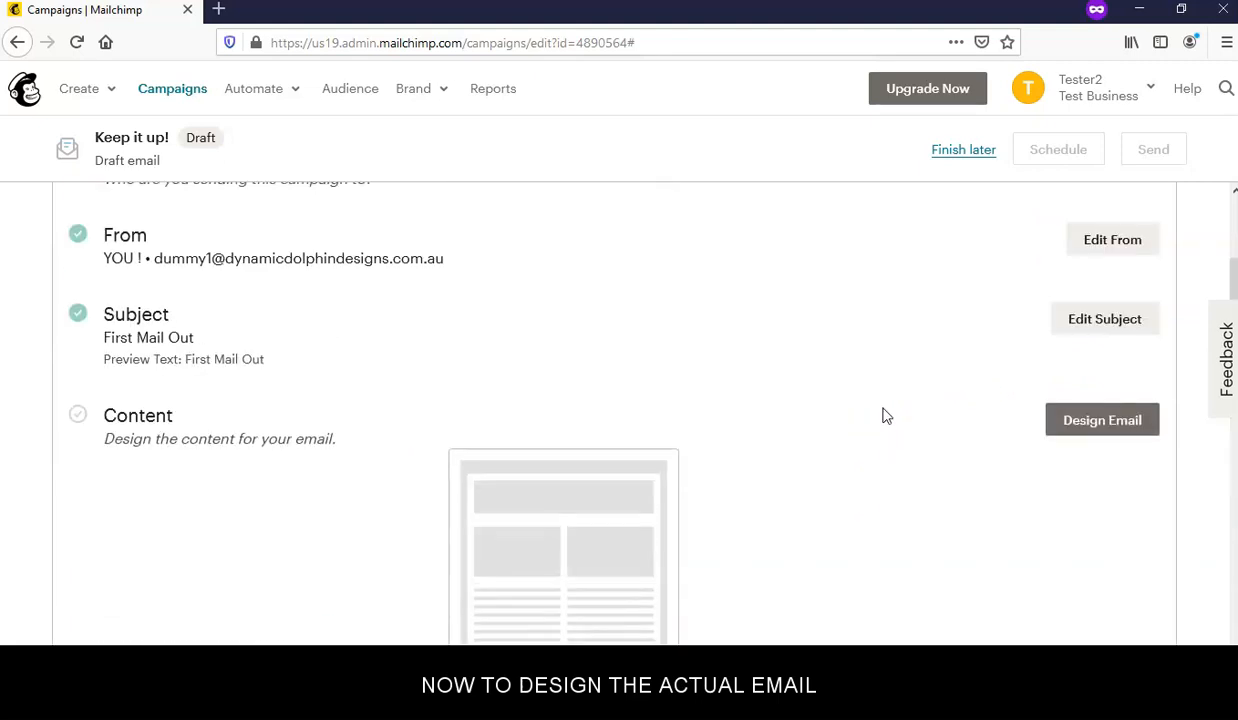
# - Start designing the email using the Basic '1 Column' template
pyautogui.click(1097, 421)
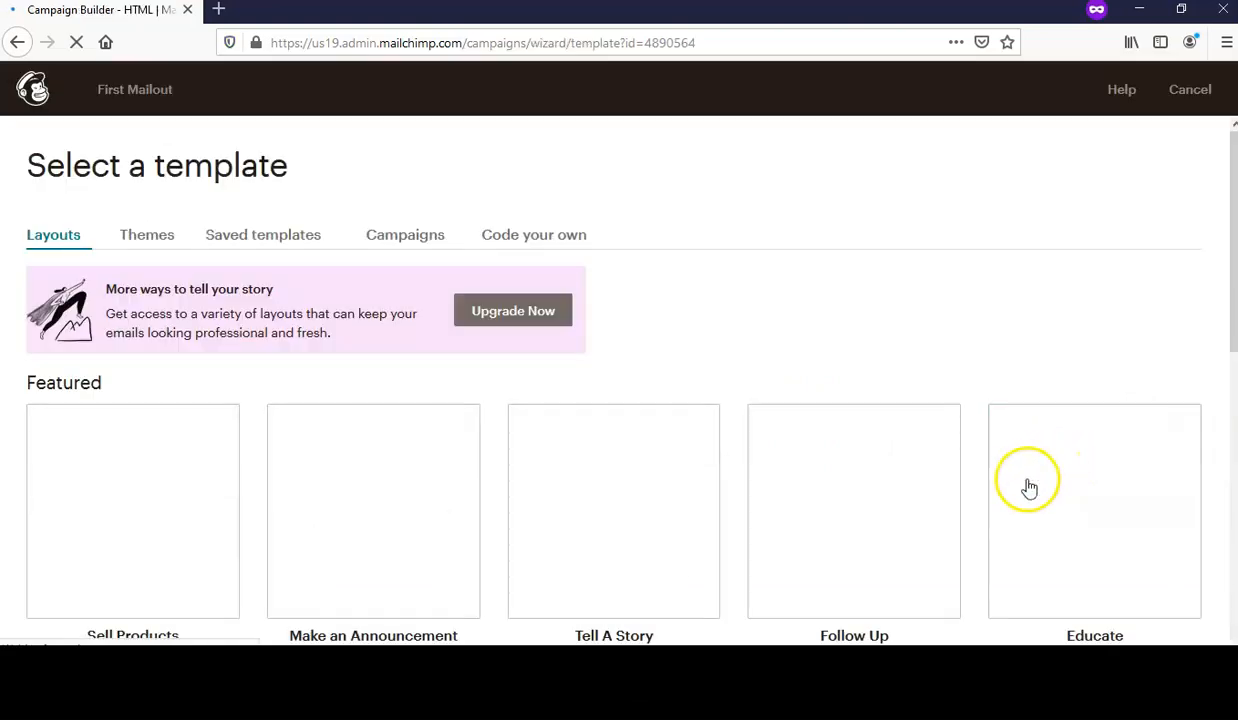
pyautogui.scroll(-2, 862, 320)
pyautogui.scroll(-6, 862, 308)
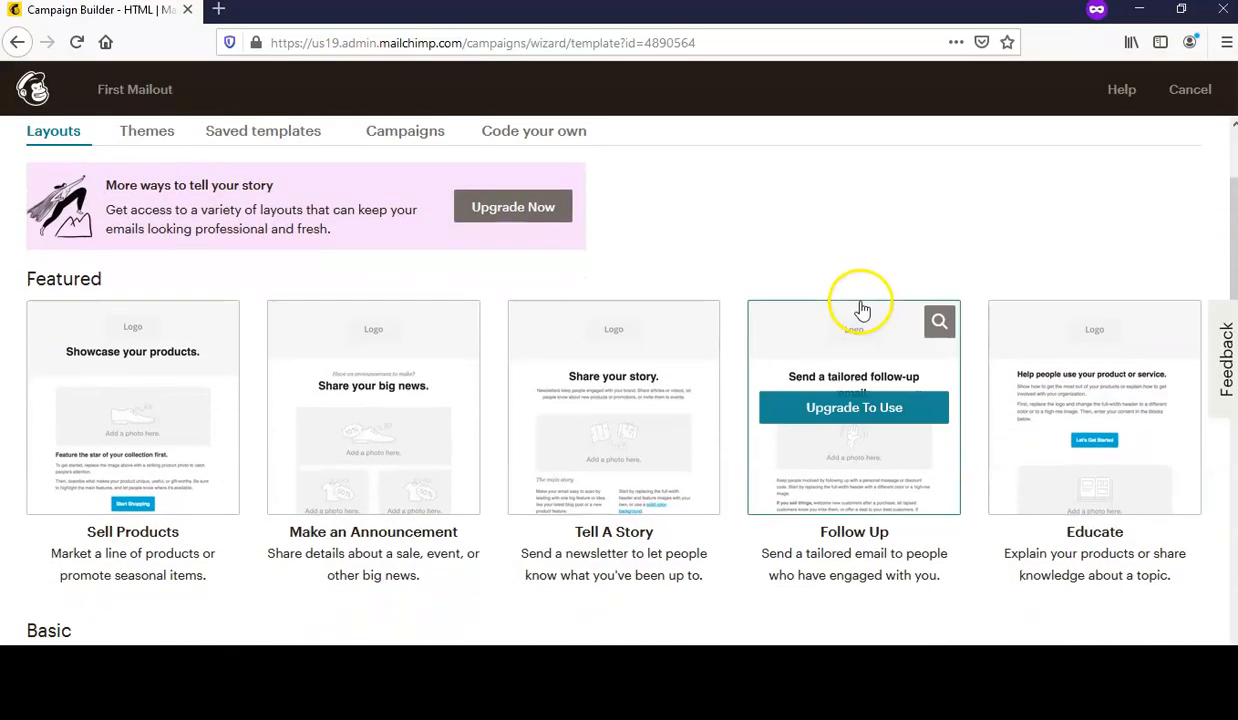
pyautogui.scroll(-3, 892, 410)
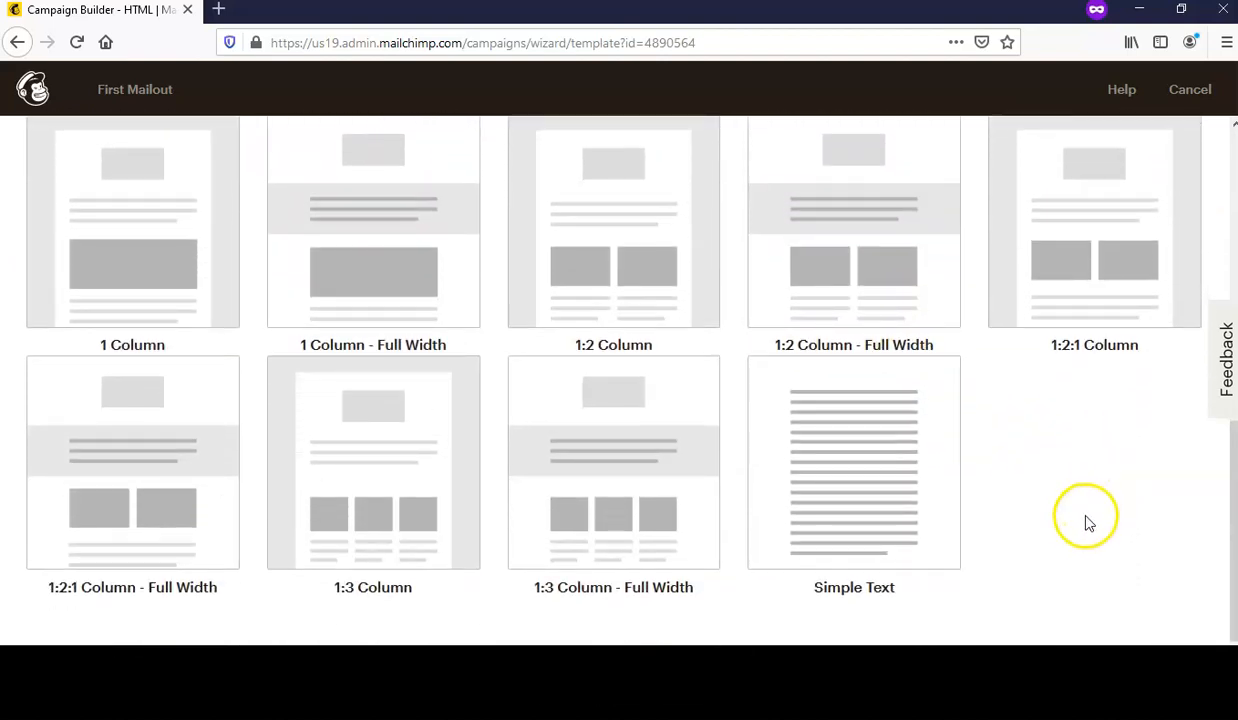
pyautogui.scroll(3, 1086, 535)
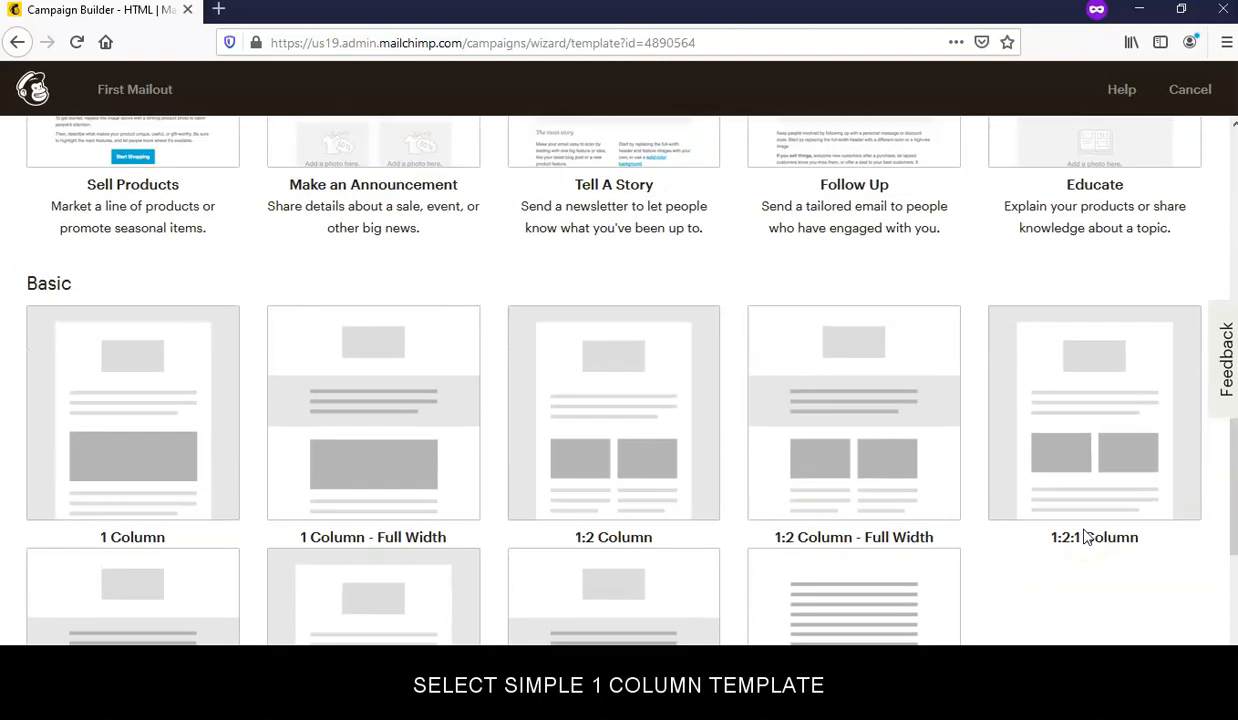
pyautogui.scroll(3, 1086, 537)
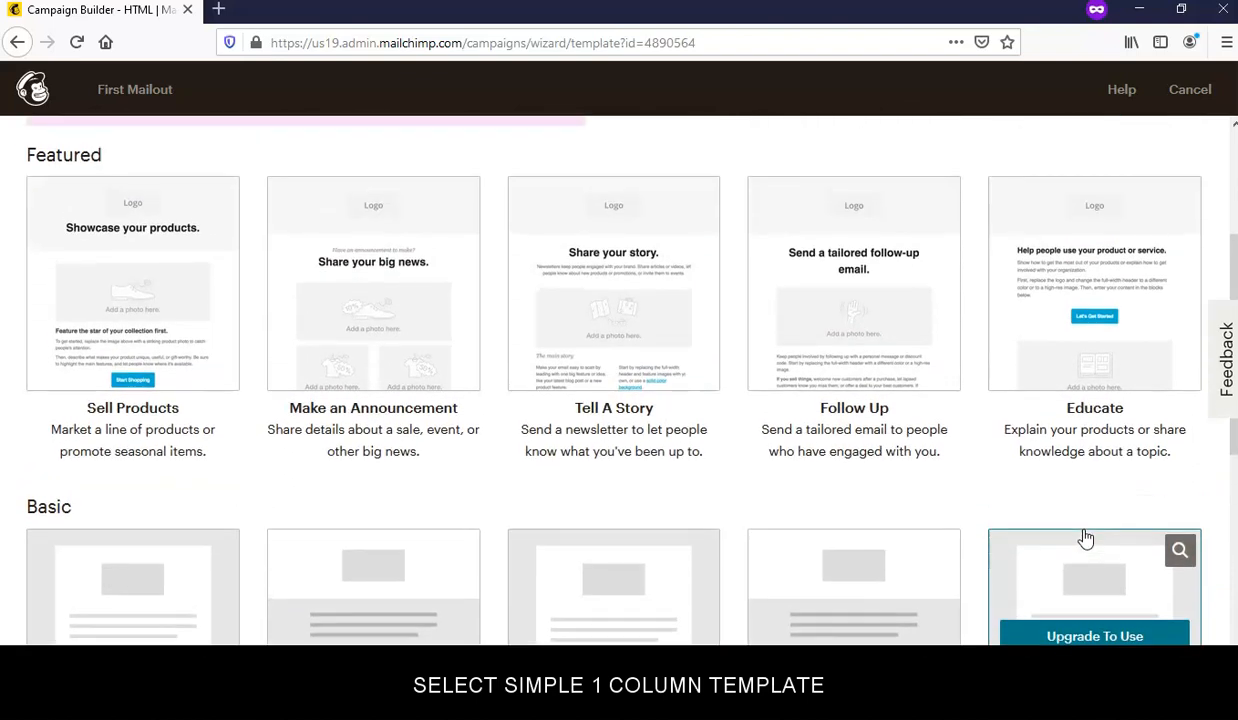
pyautogui.scroll(-5, 1086, 538)
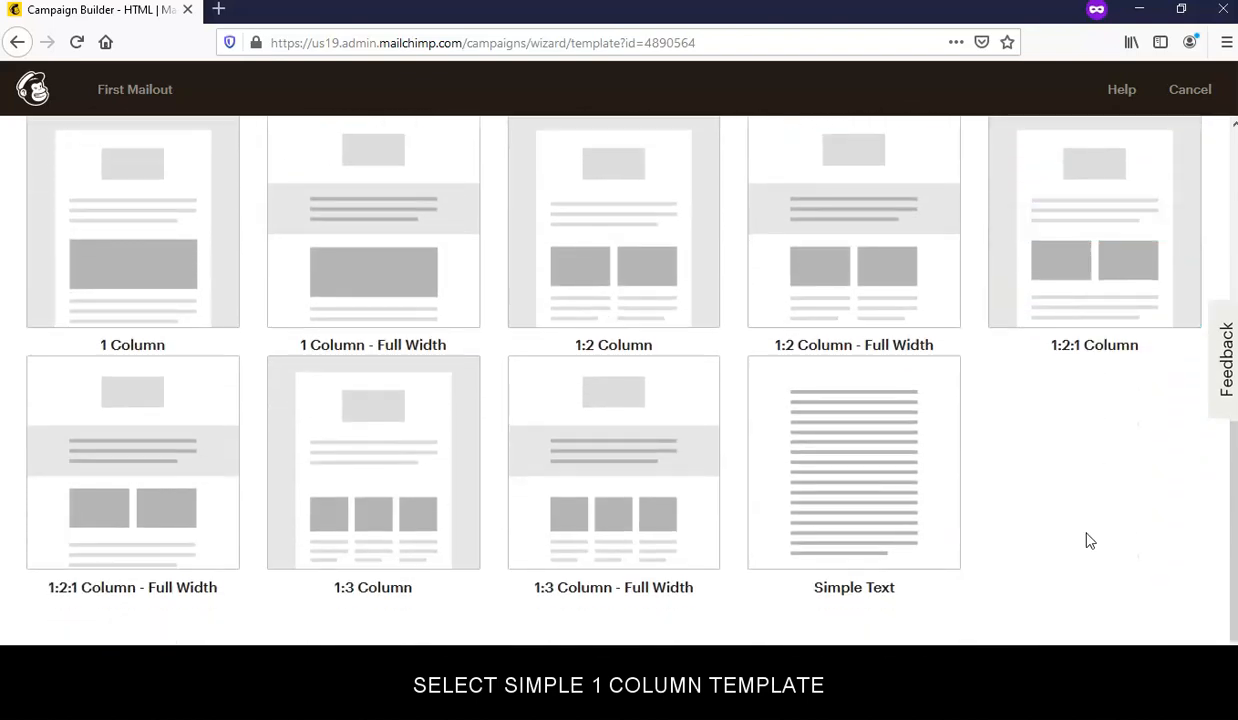
pyautogui.scroll(1, 1088, 540)
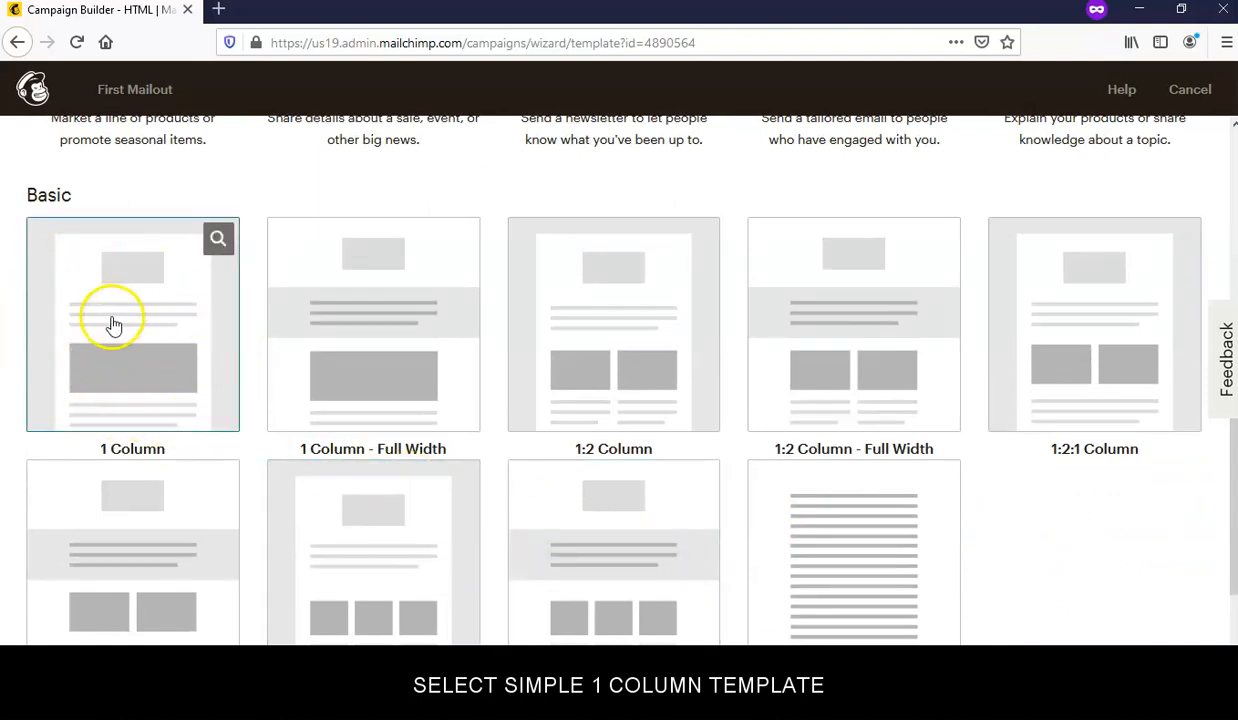
pyautogui.click(121, 361)
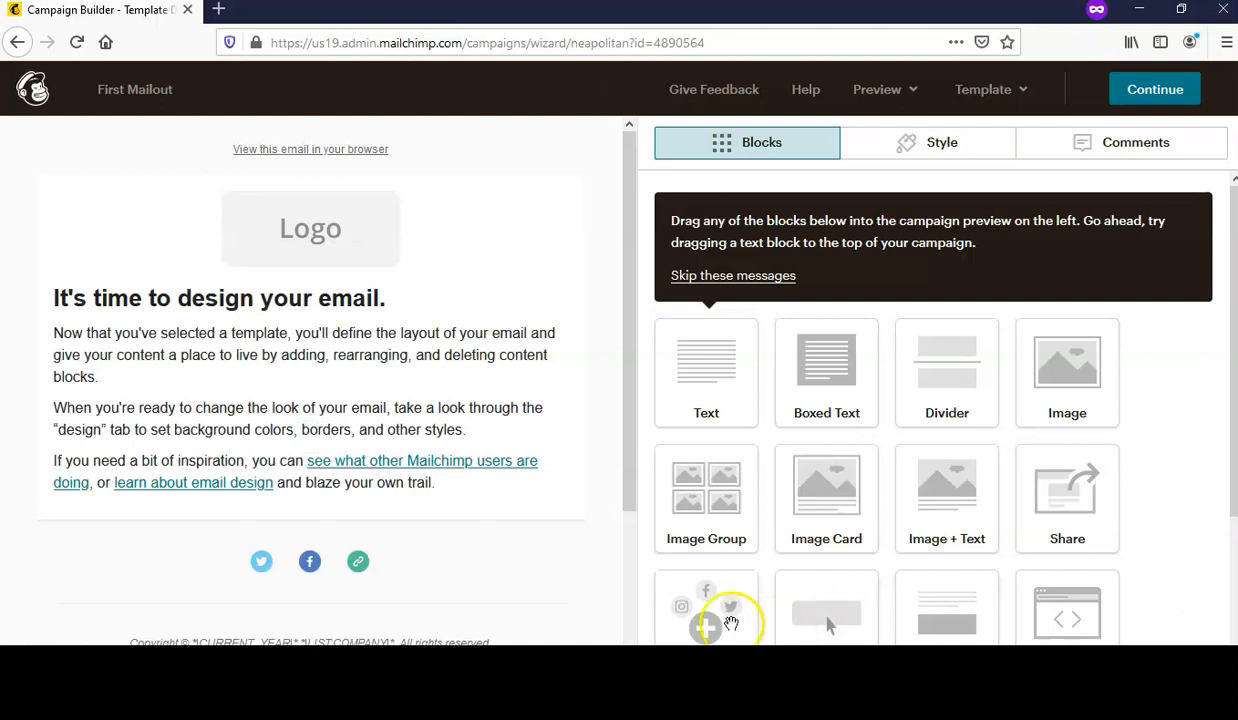
# - Select the placeholder logo and open the file library to replace it
pyautogui.moveTo(540, 207)
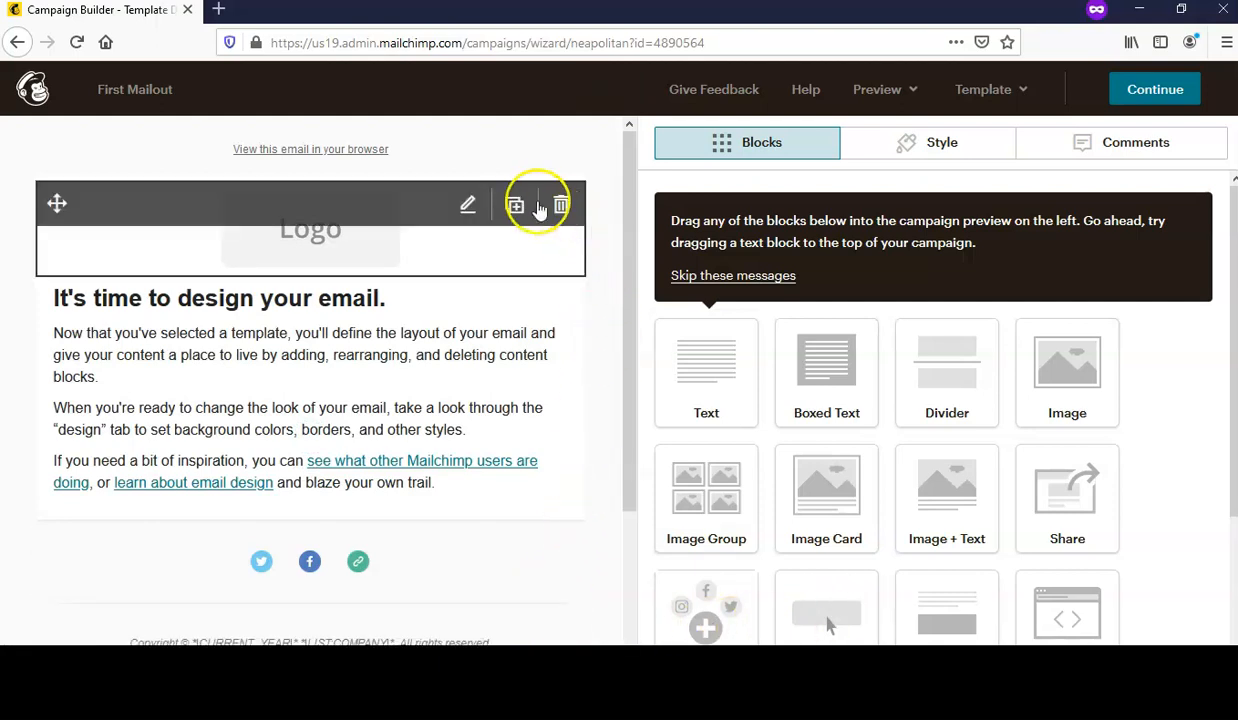
pyautogui.moveTo(566, 612)
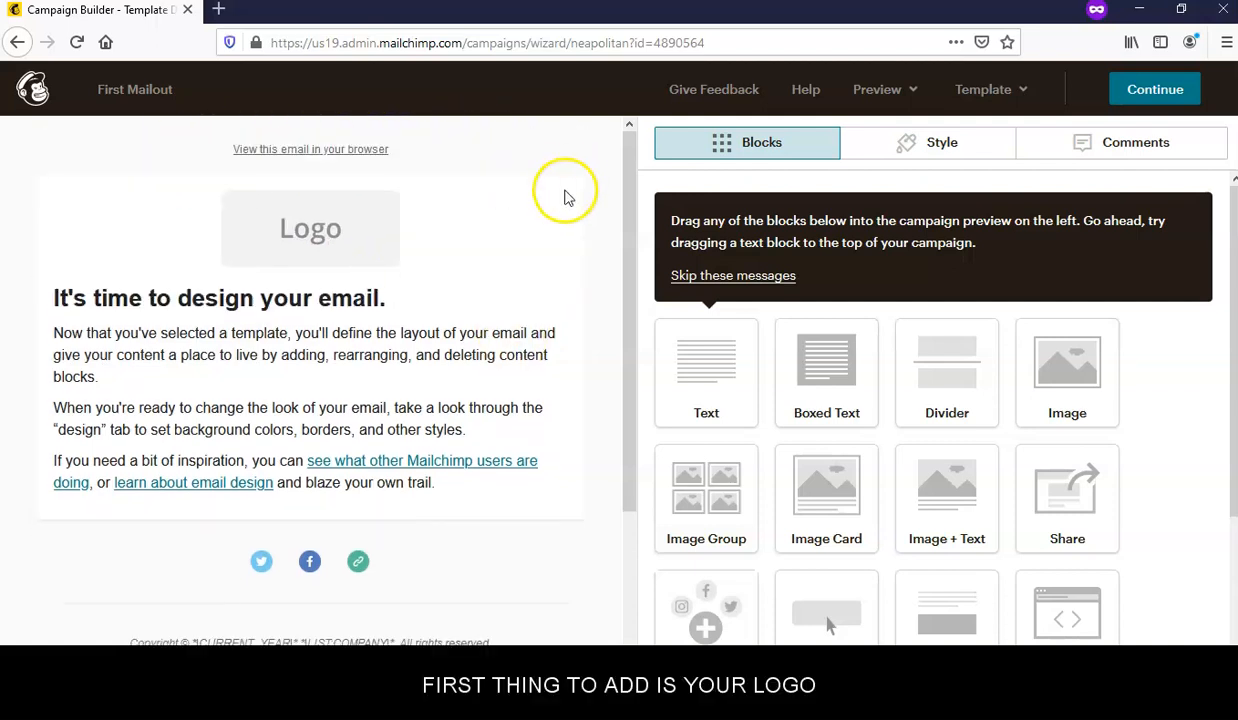
pyautogui.click(331, 262)
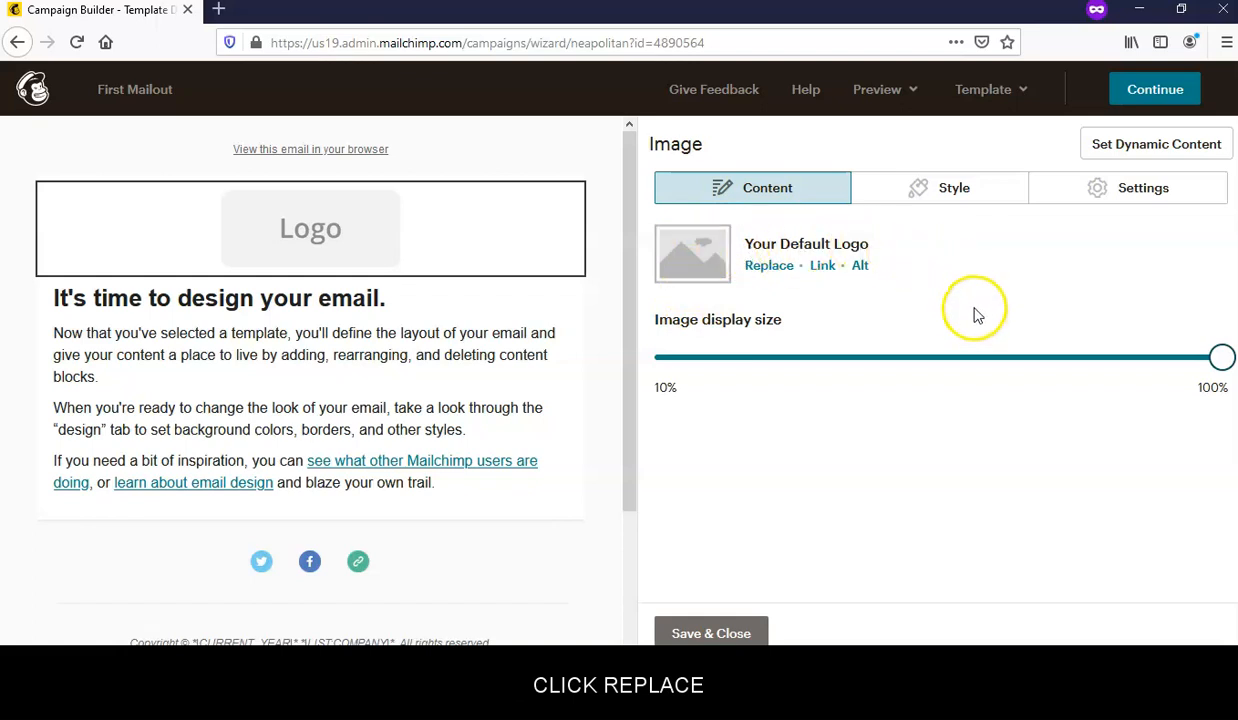
pyautogui.click(776, 268)
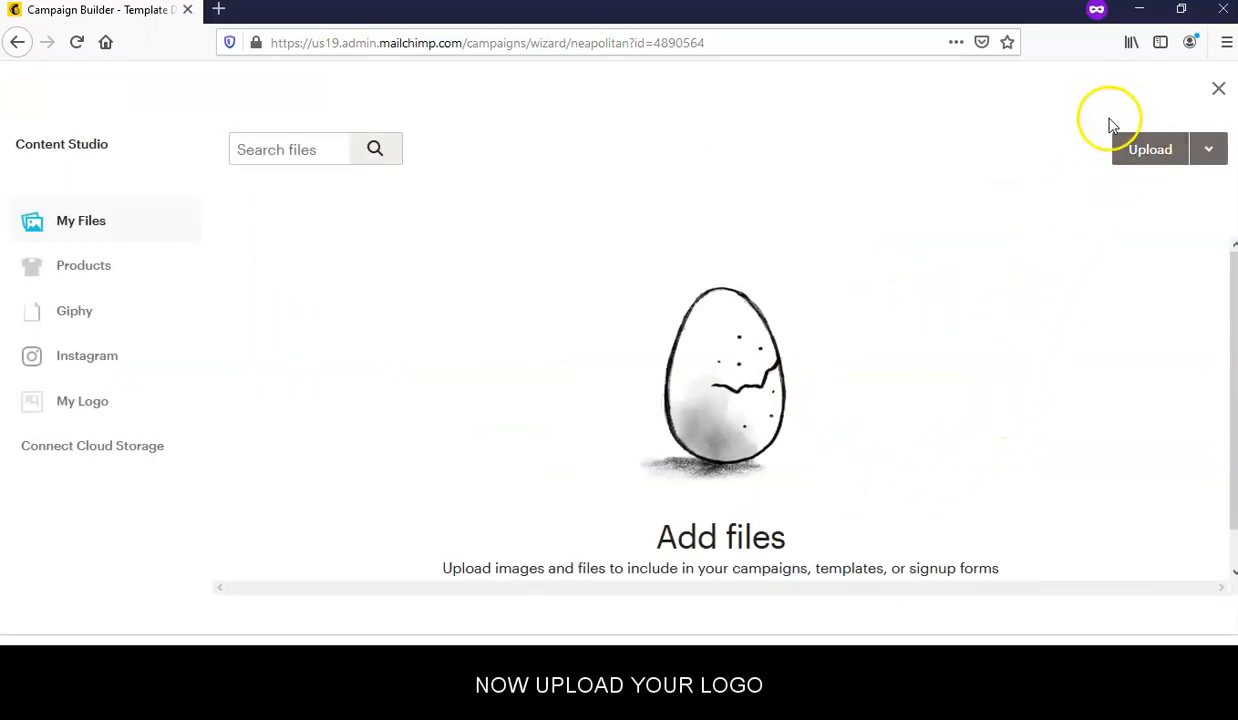
# - Upload logo.png and insert the red lips image in place of the placeholder logo
pyautogui.click(1147, 166)
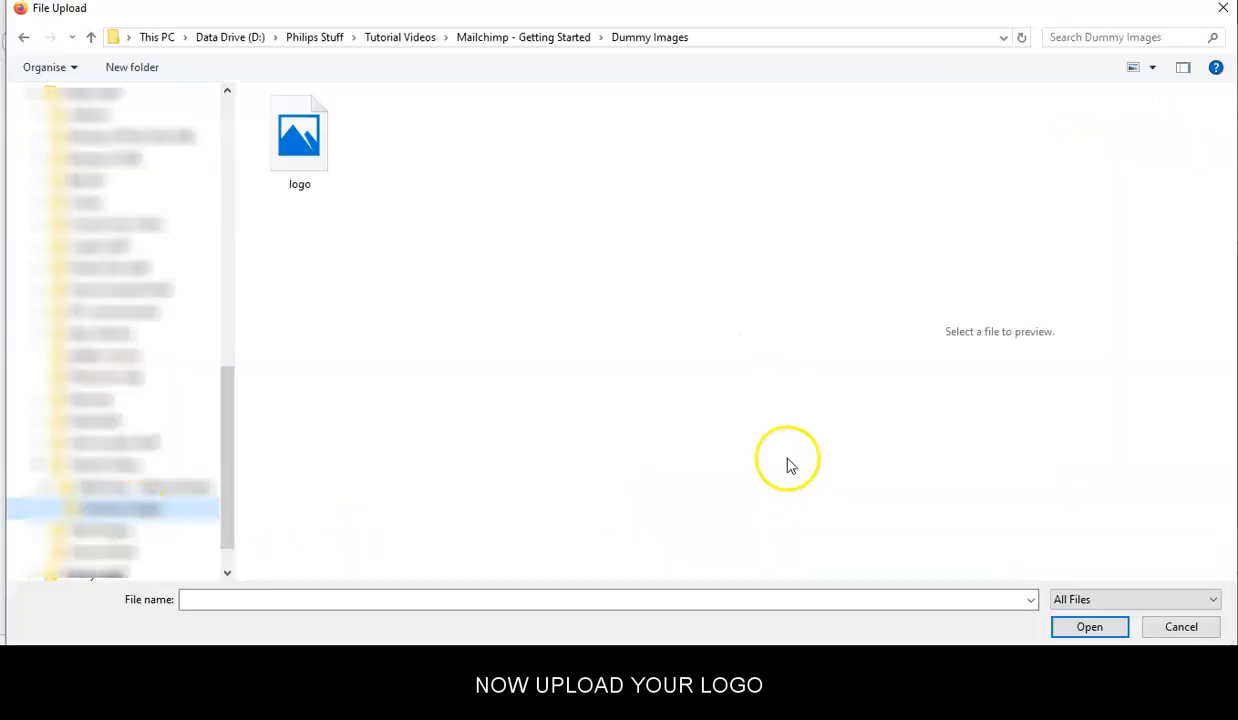
pyautogui.click(305, 143)
pyautogui.click(1090, 627)
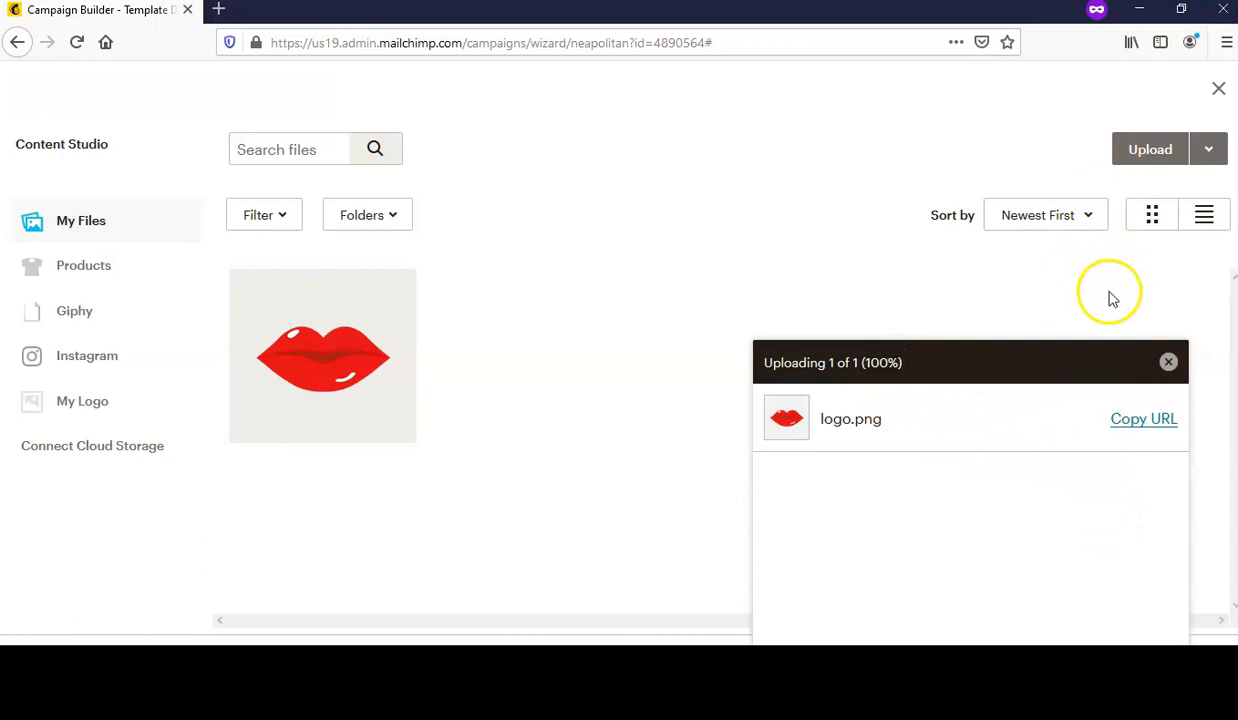
pyautogui.click(1168, 364)
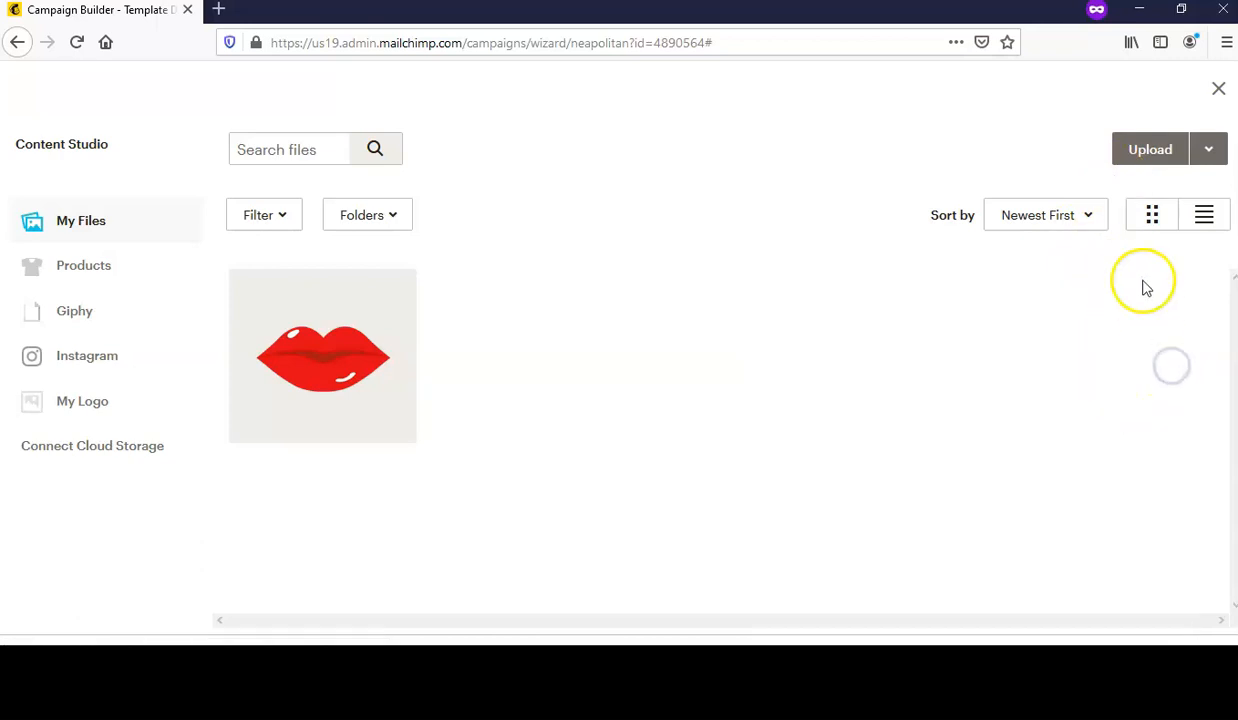
pyautogui.click(307, 340)
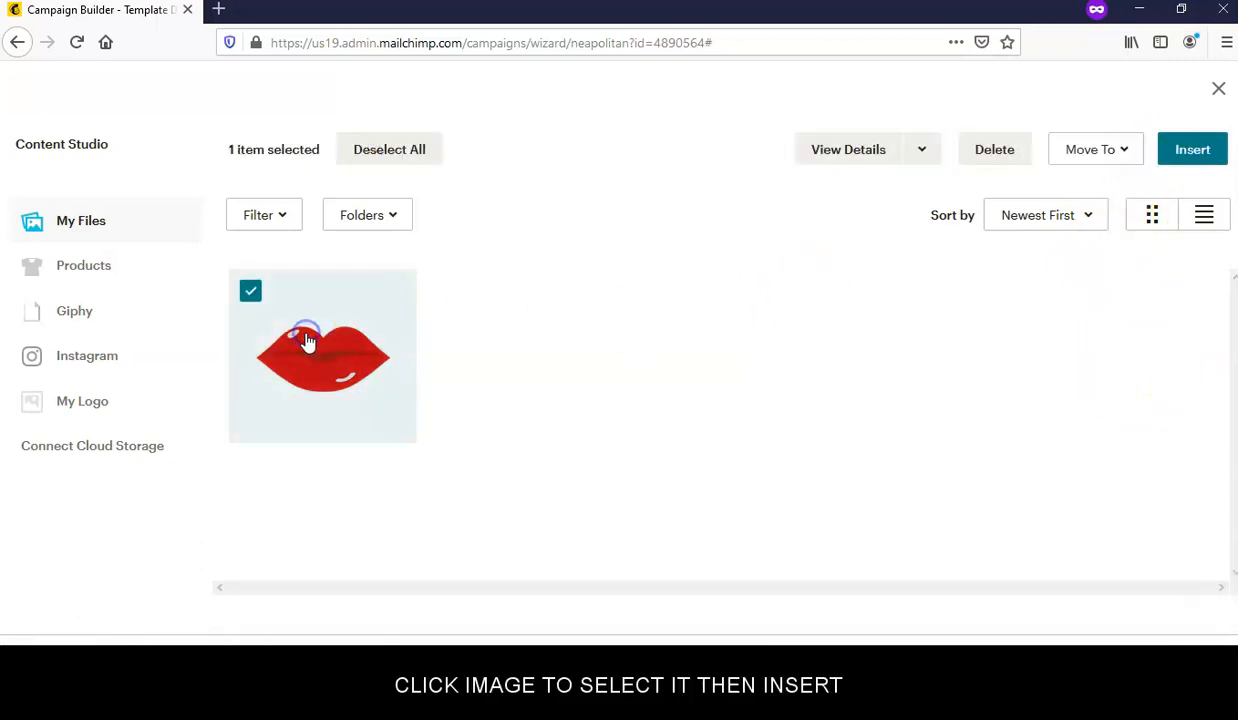
pyautogui.click(1200, 160)
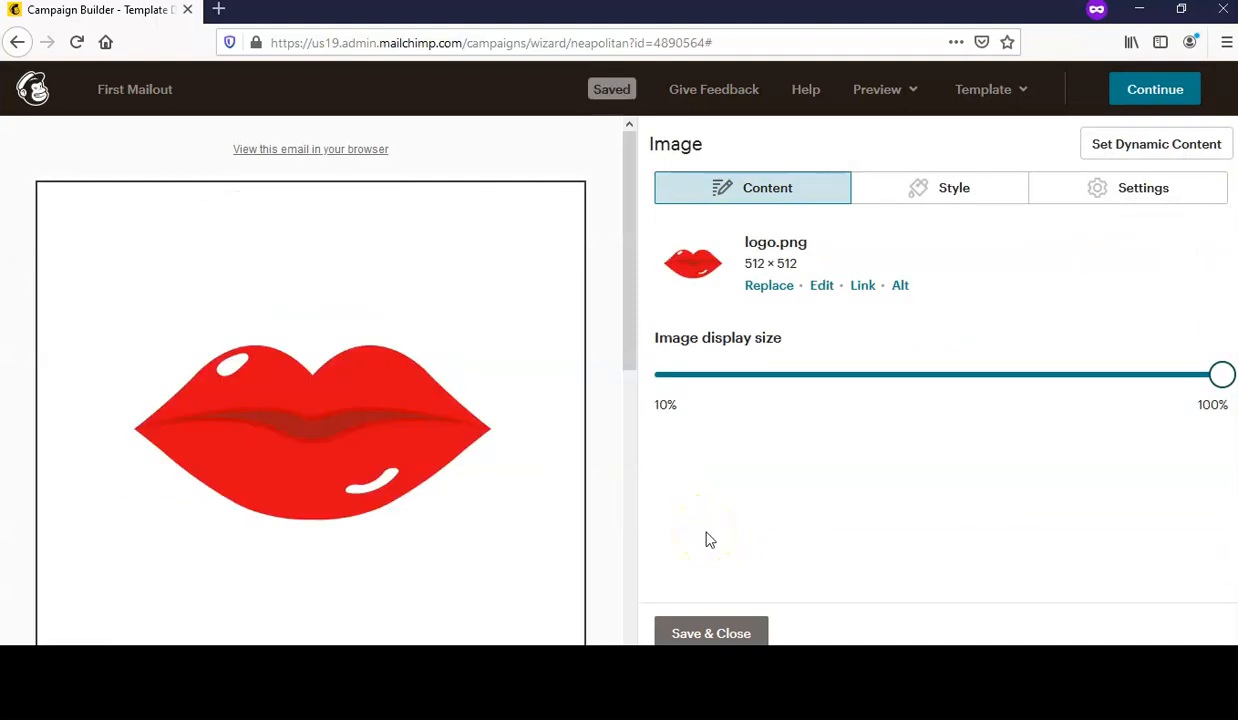
# - Save the new logo, then shrink the lips image to about 35% display size and save
pyautogui.click(712, 634)
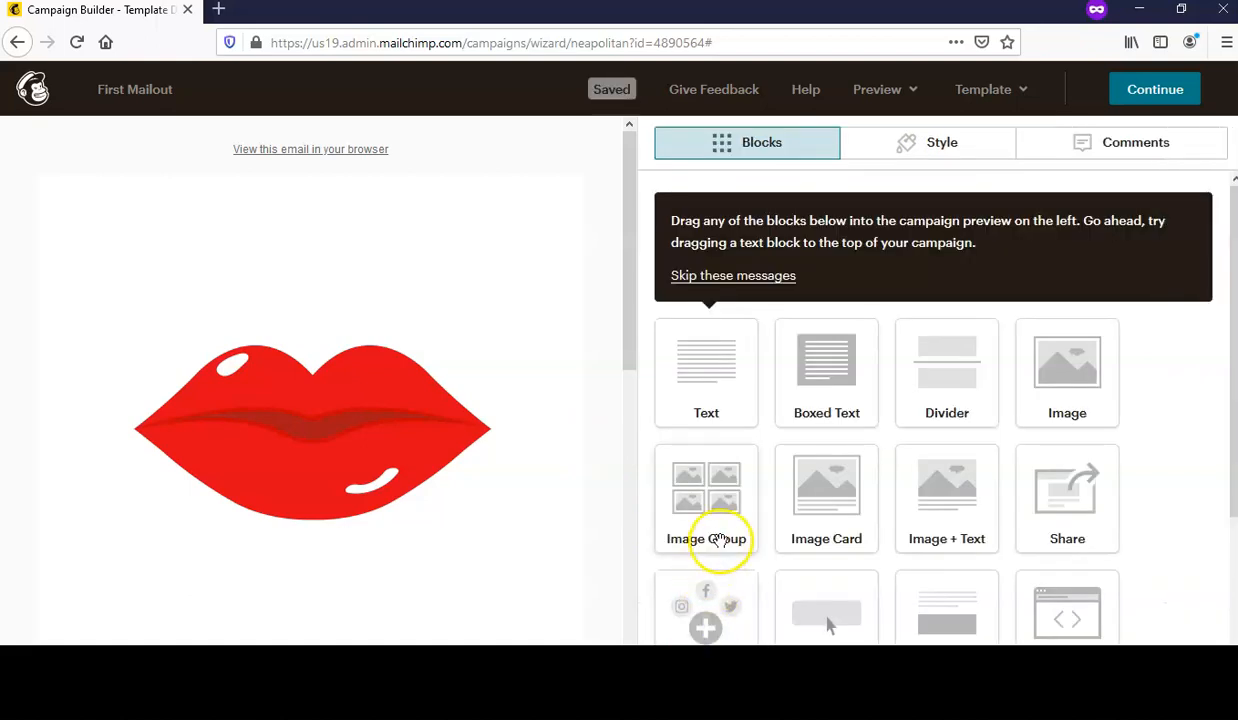
pyautogui.scroll(-6, 418, 430)
pyautogui.scroll(3, 428, 464)
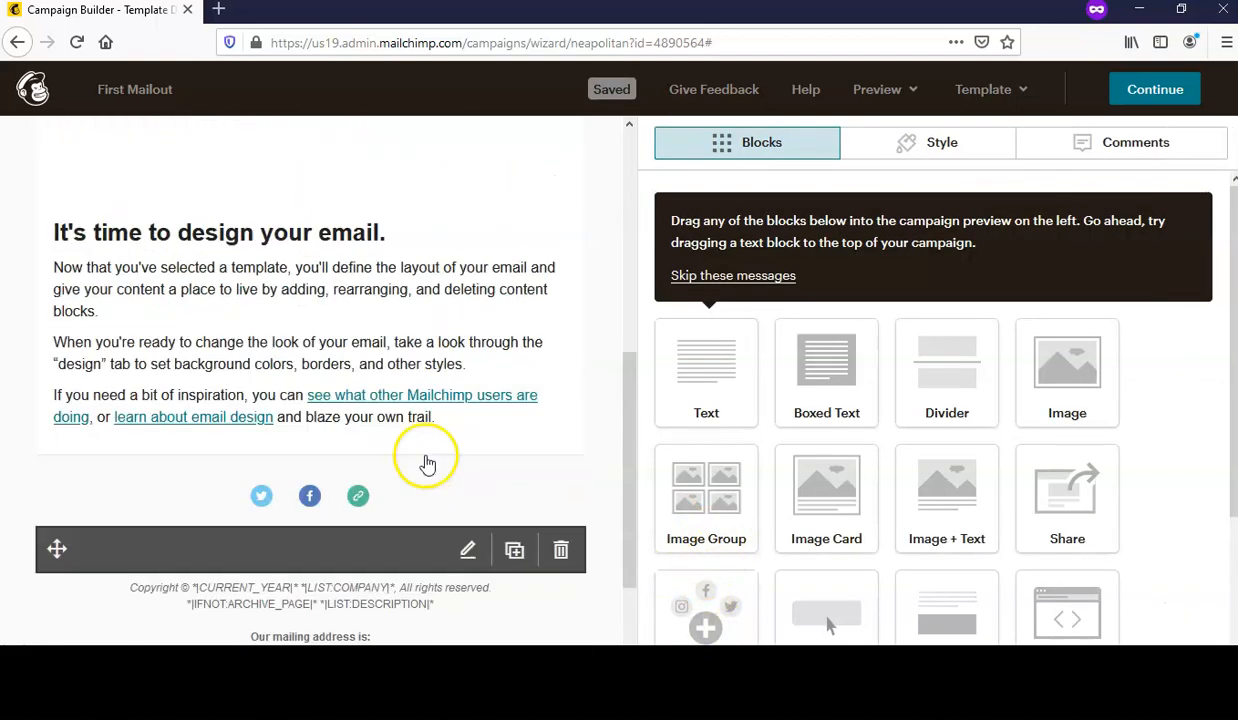
pyautogui.scroll(3, 428, 464)
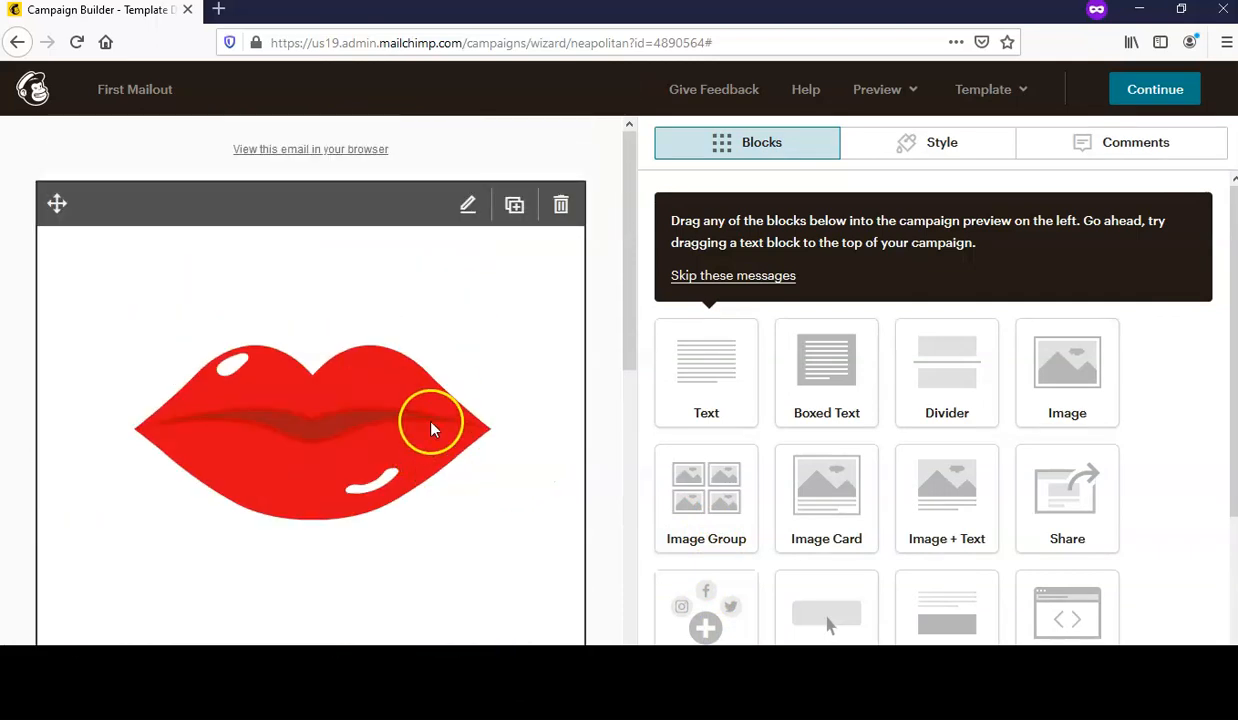
pyautogui.click(432, 428)
pyautogui.moveTo(1222, 377); pyautogui.dragTo(806, 397)
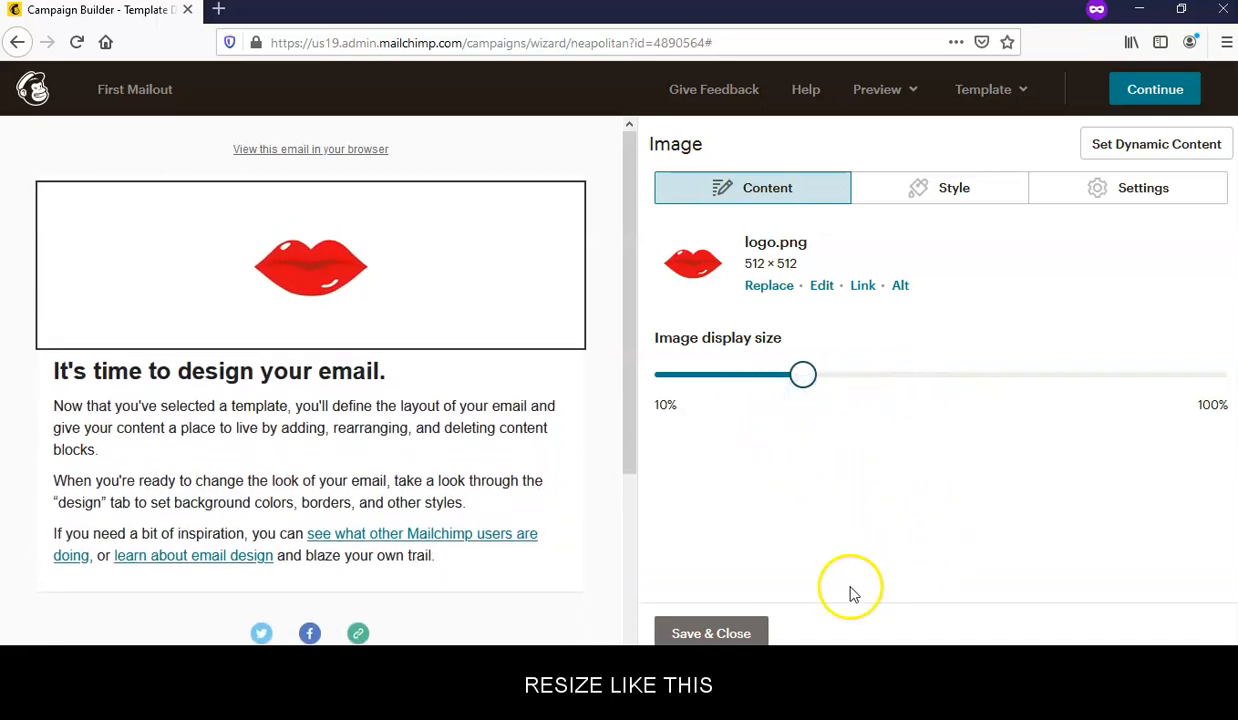
pyautogui.click(743, 634)
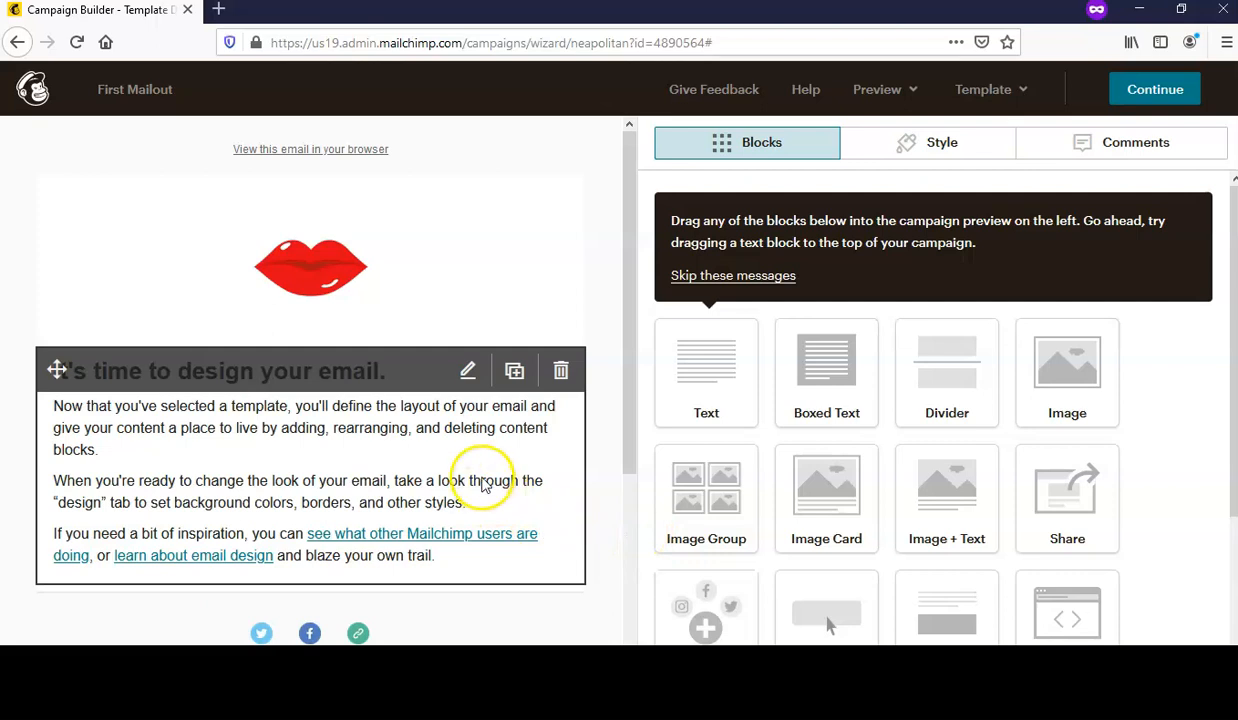
pyautogui.click(483, 470)
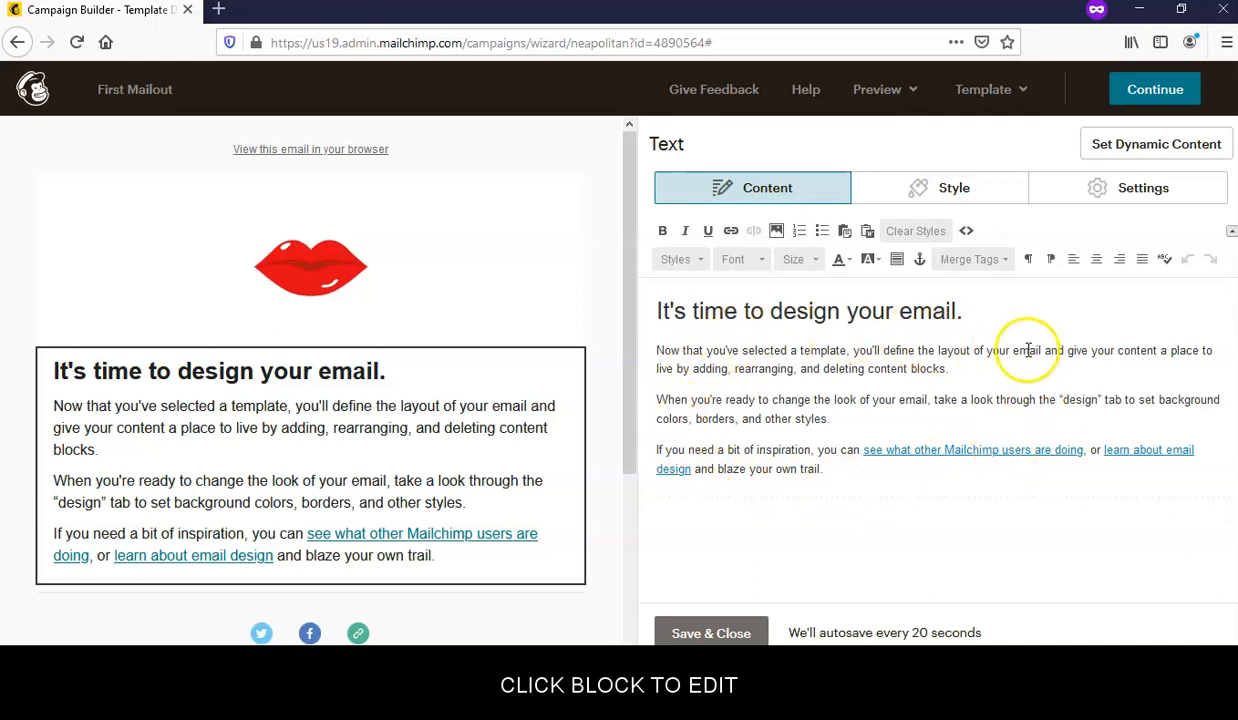
pyautogui.click(736, 632)
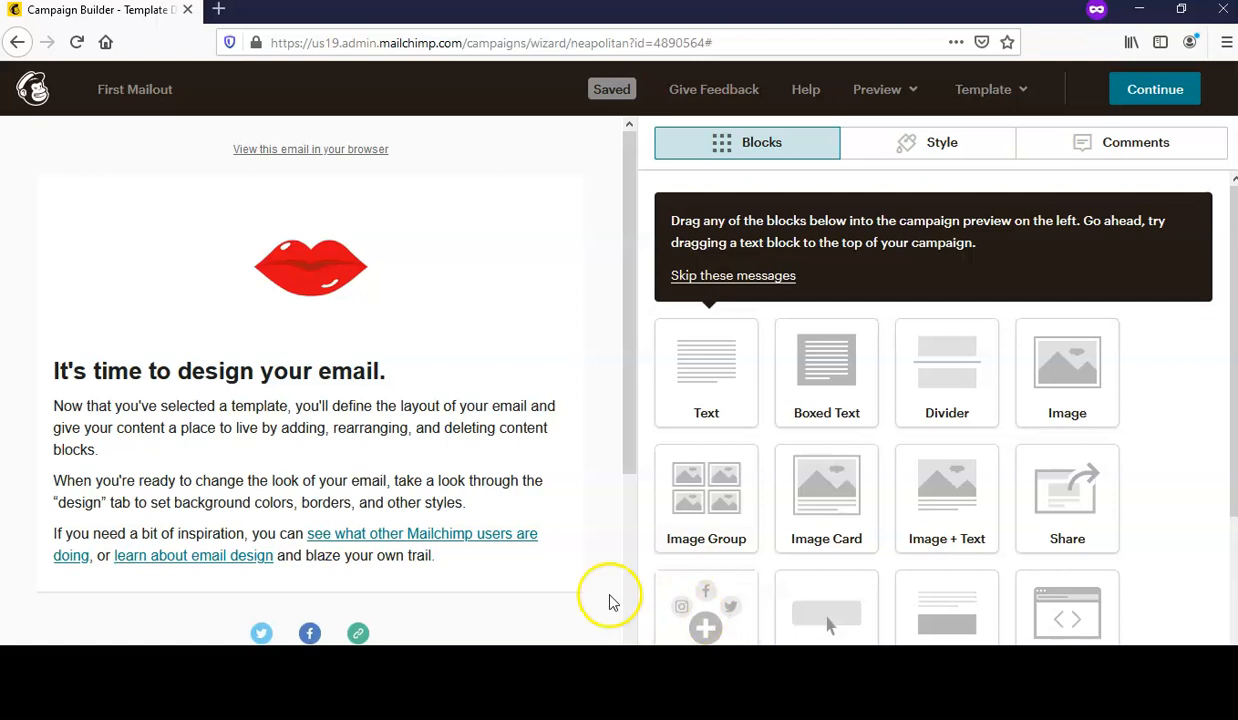
pyautogui.scroll(-3, 556, 520)
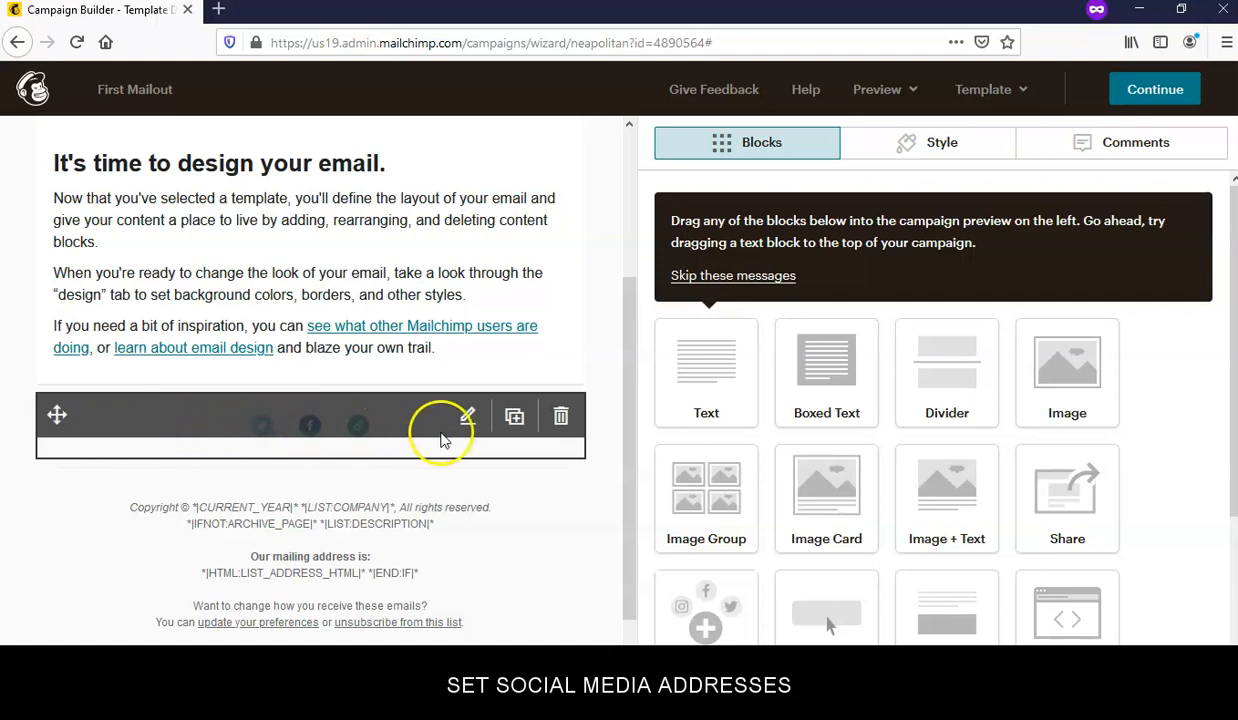
# - Add Instagram as a fourth service in the social follow block and save it
pyautogui.click(467, 421)
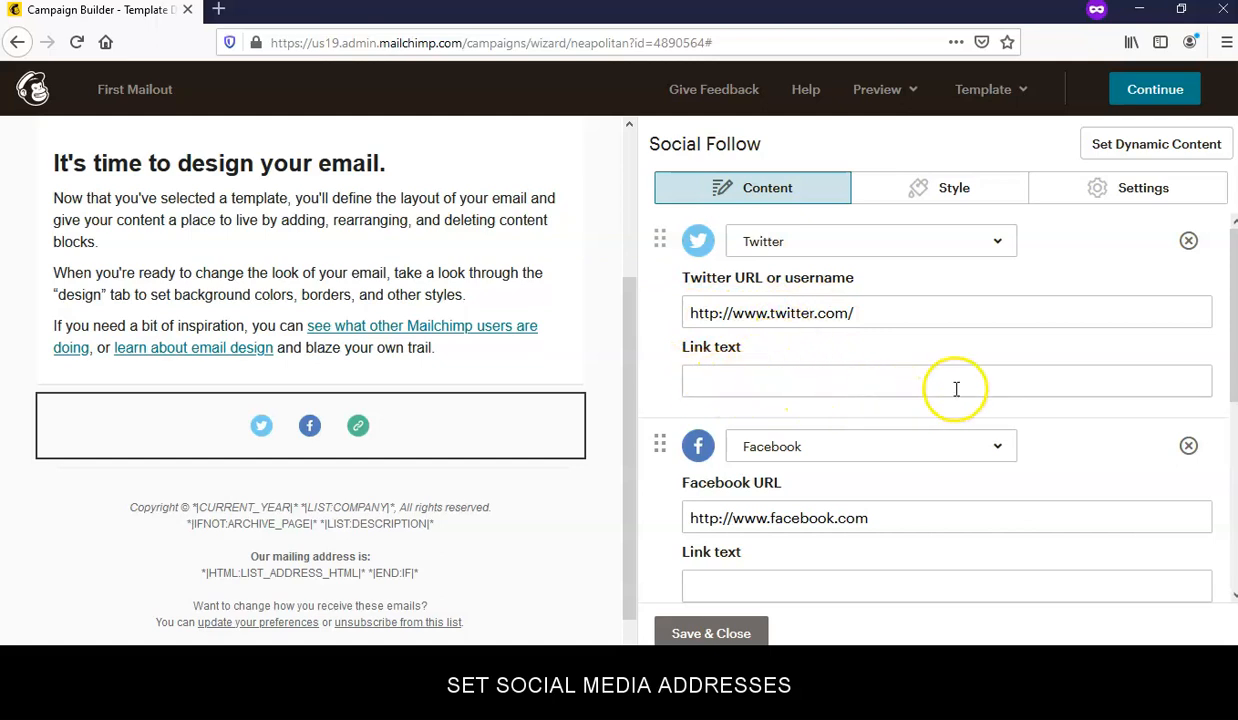
pyautogui.scroll(-2, 1169, 405)
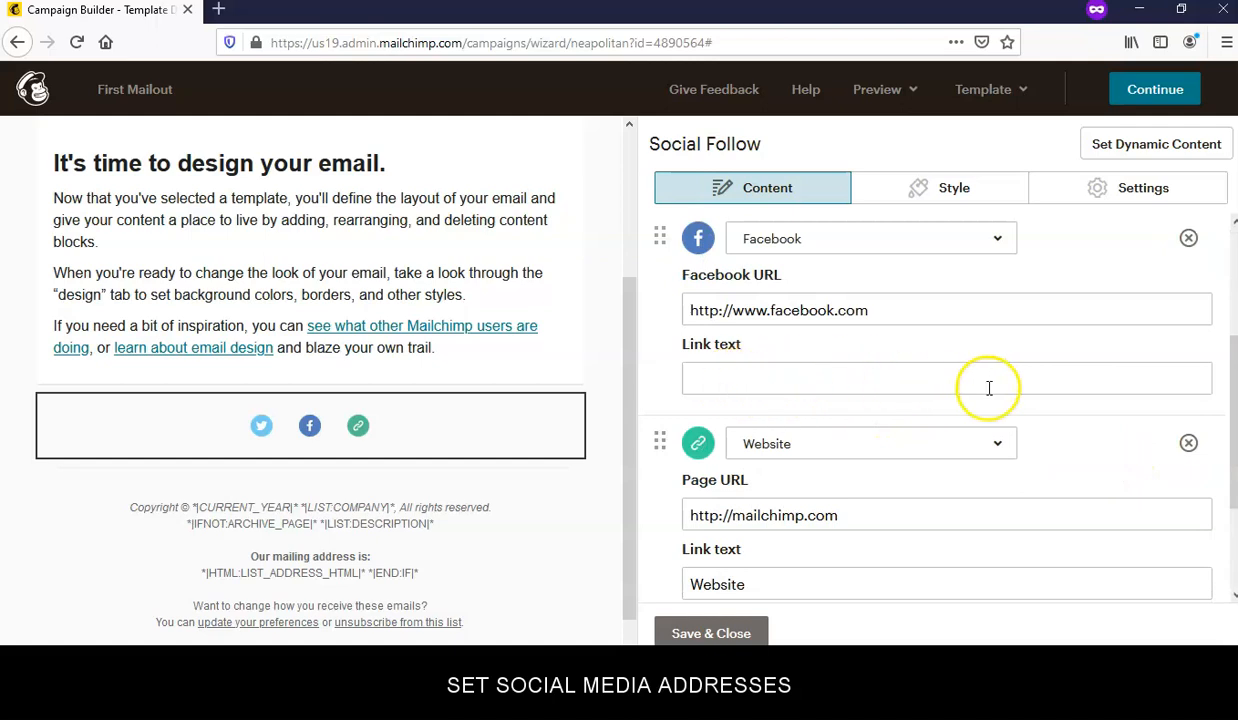
pyautogui.scroll(-1, 1058, 486)
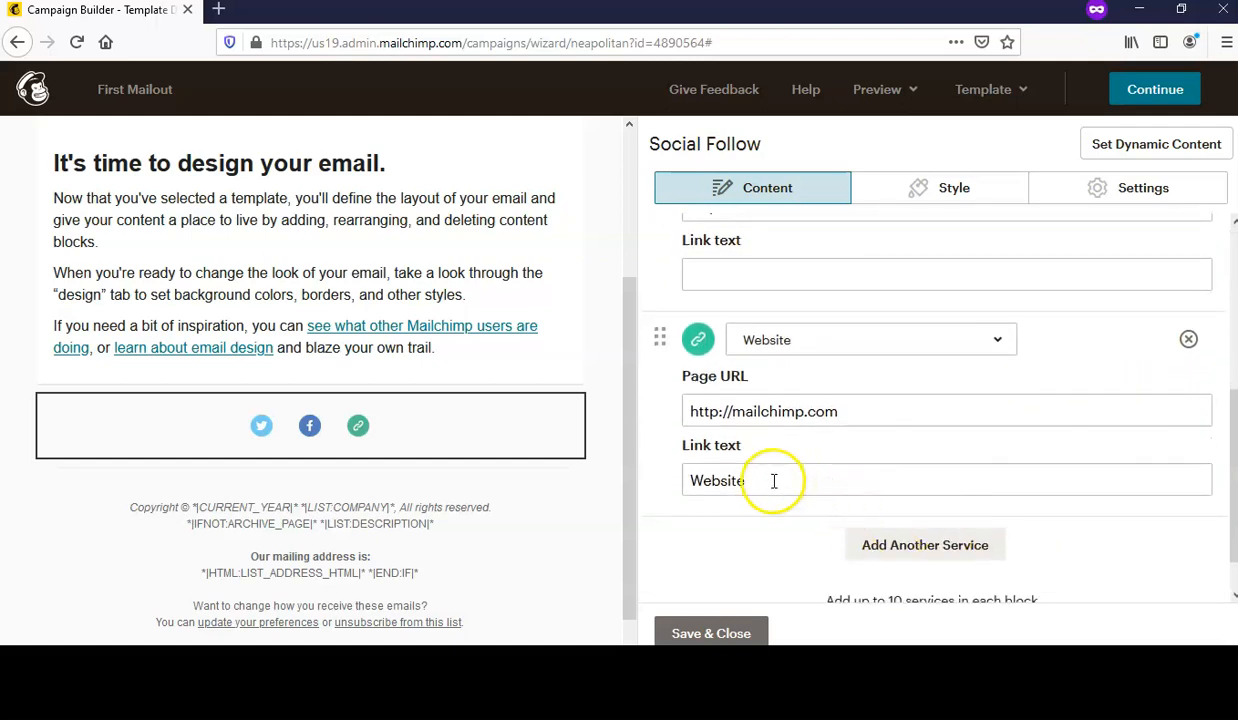
pyautogui.scroll(-1, 1089, 483)
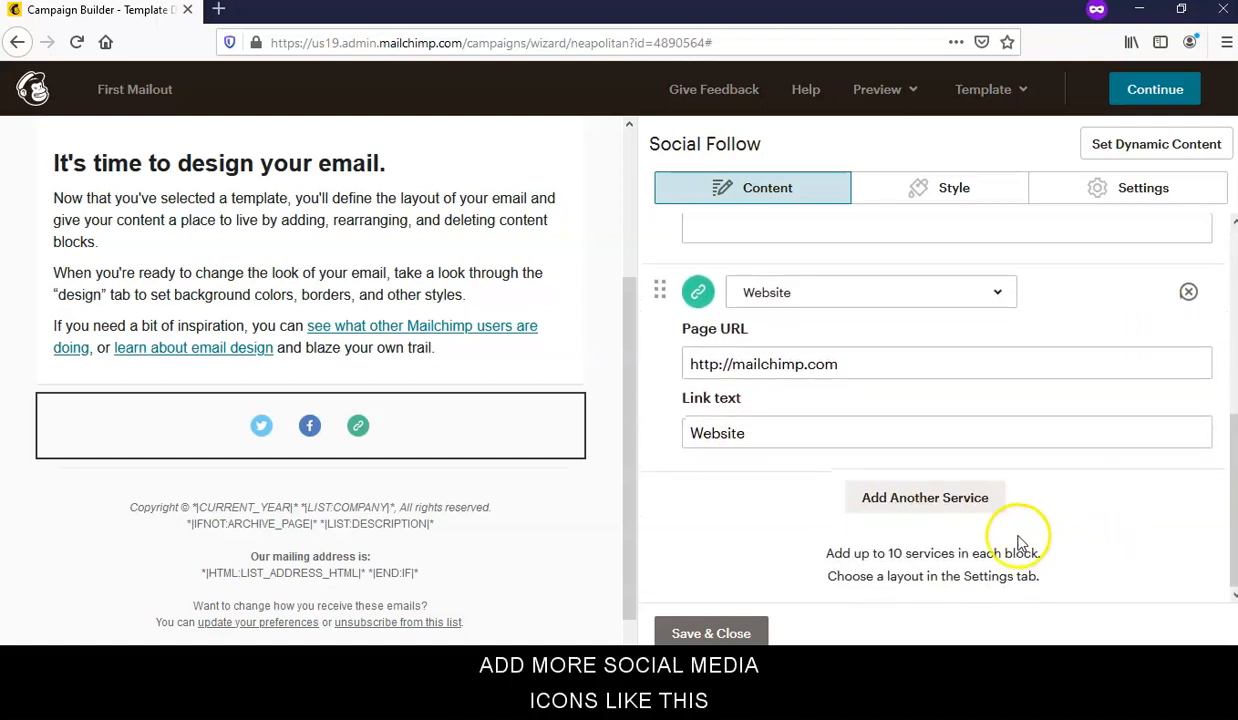
pyautogui.click(890, 497)
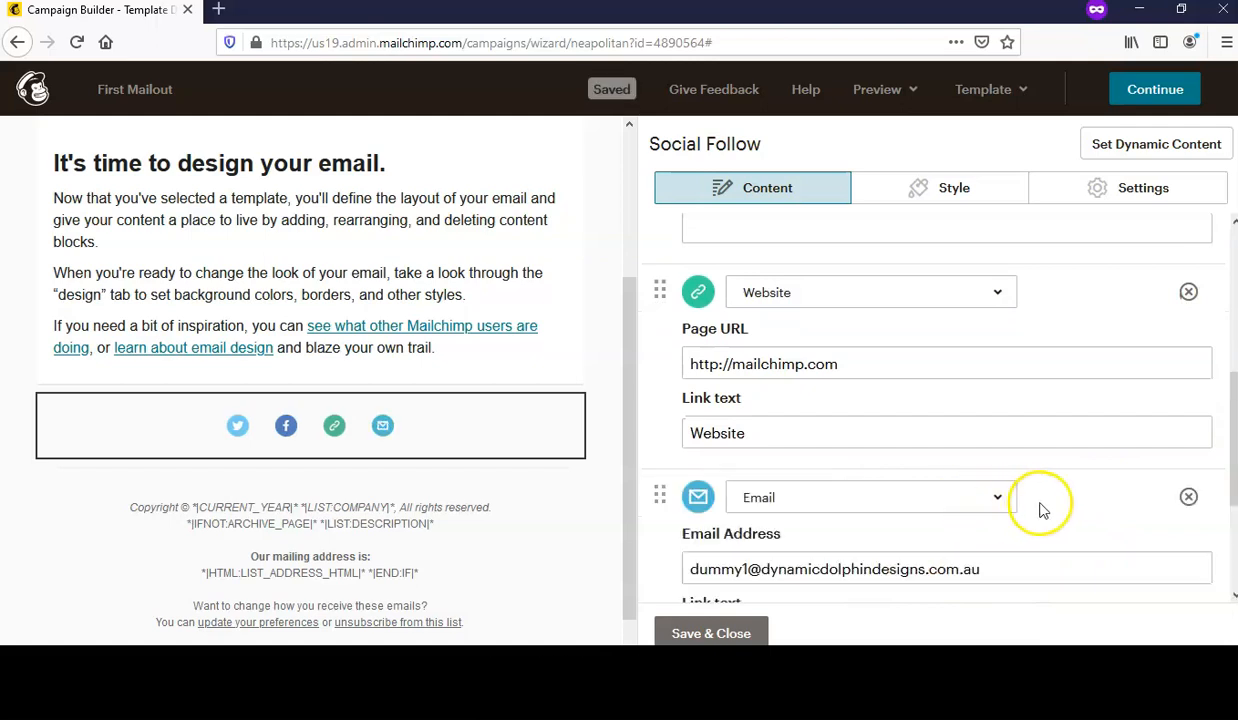
pyautogui.scroll(-2, 1045, 512)
pyautogui.click(990, 295)
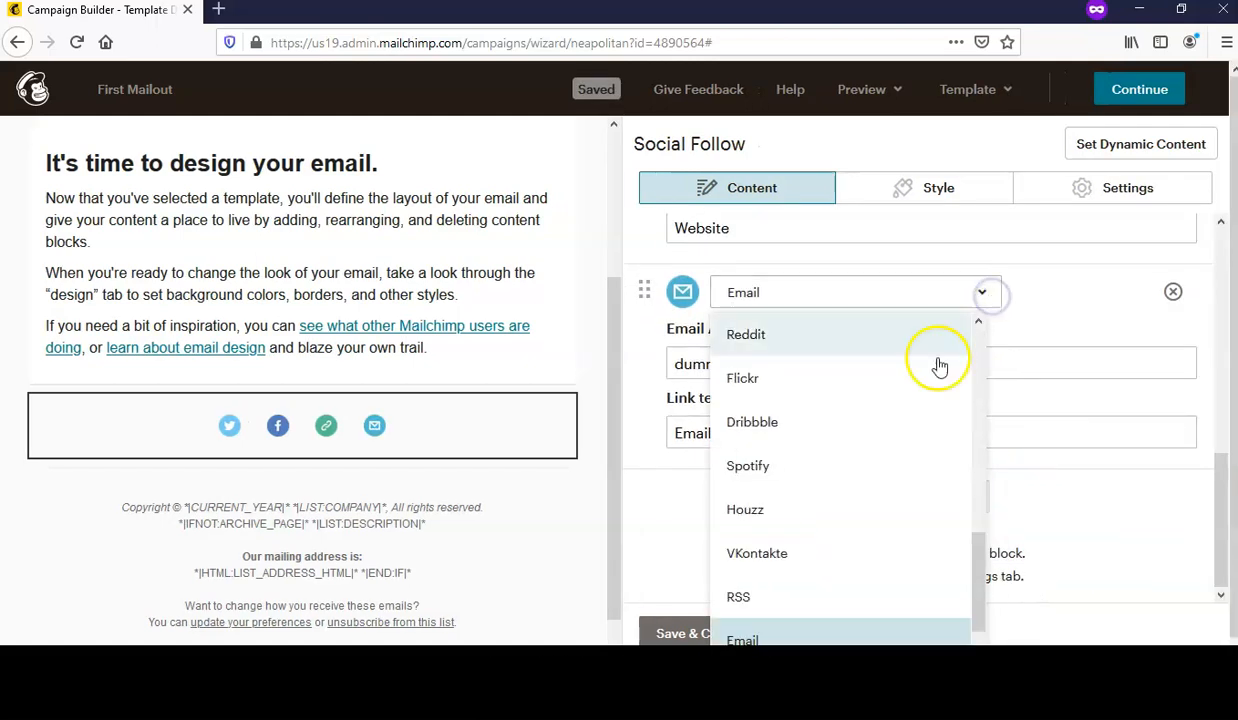
pyautogui.scroll(-2, 906, 492)
pyautogui.scroll(3, 902, 521)
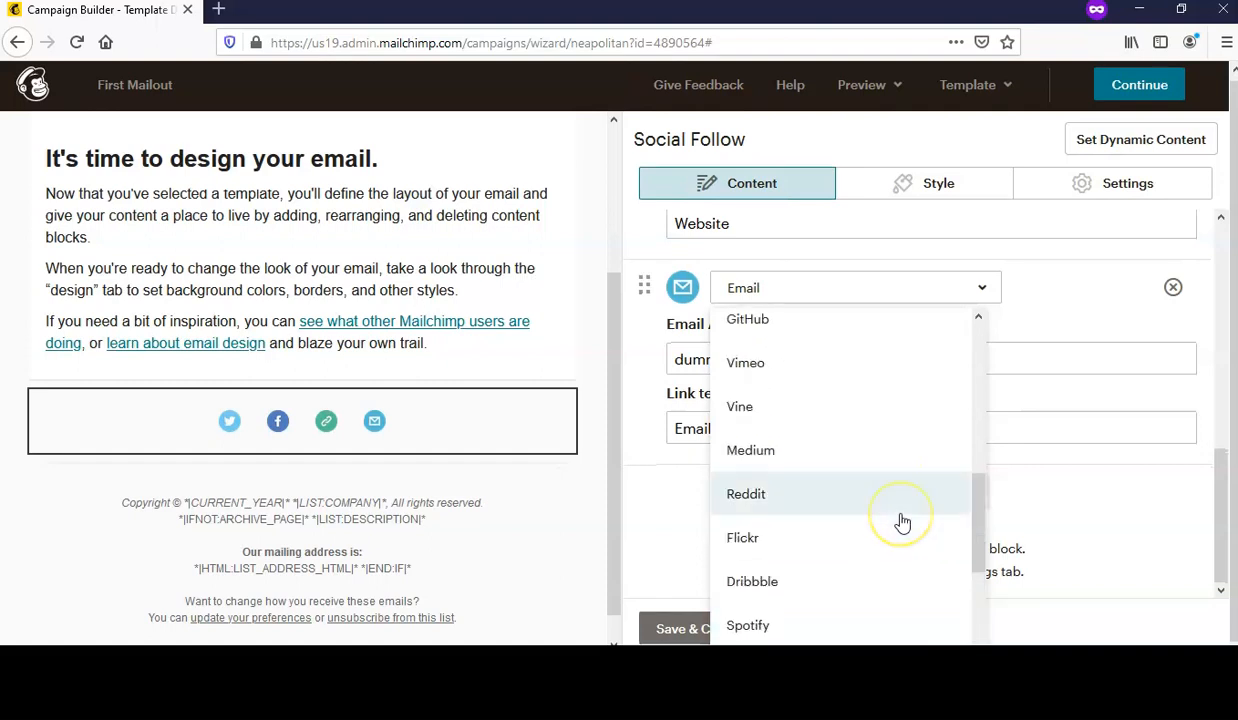
pyautogui.scroll(3, 902, 521)
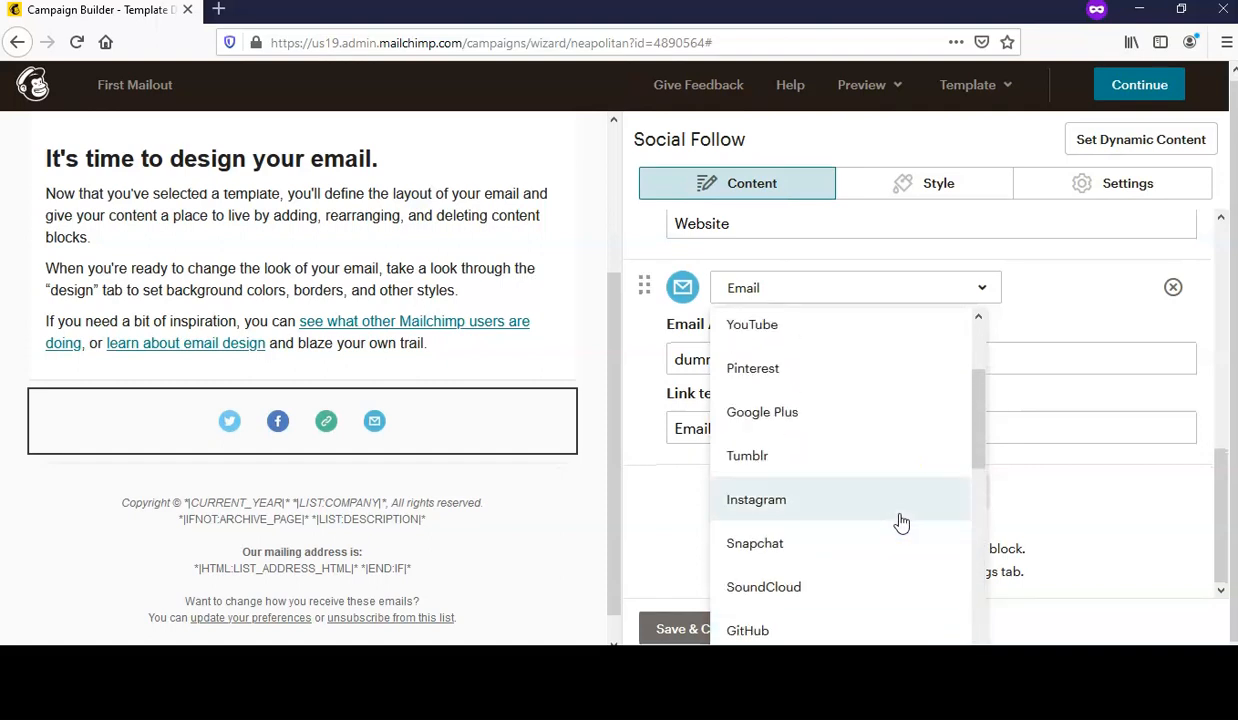
pyautogui.click(757, 500)
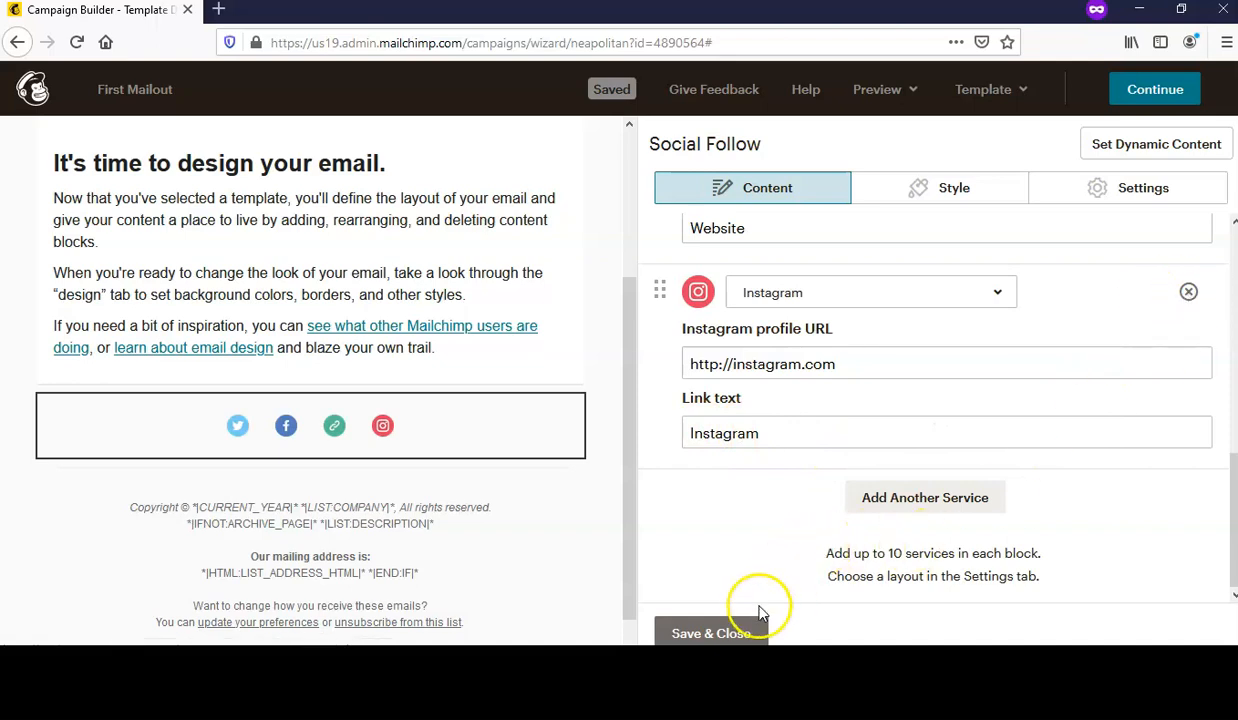
pyautogui.click(748, 633)
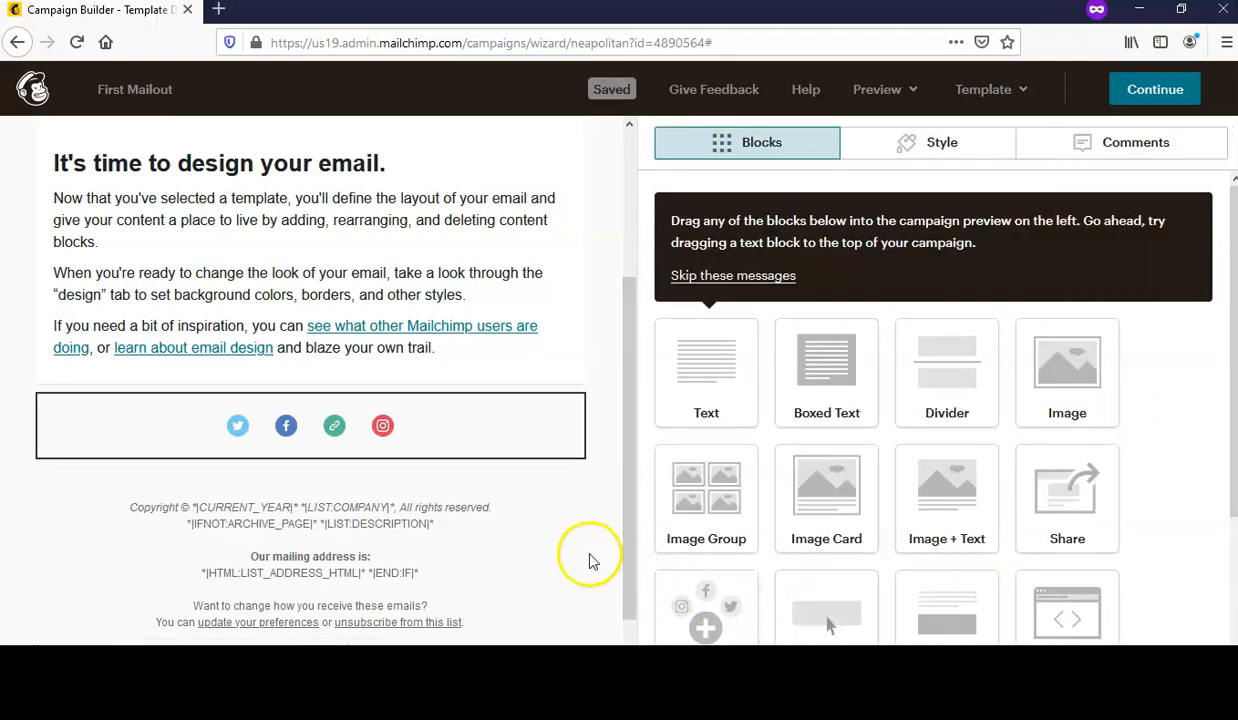
# - Delete the 'View this email in your browser' block from the top of the email
pyautogui.scroll(-1, 582, 556)
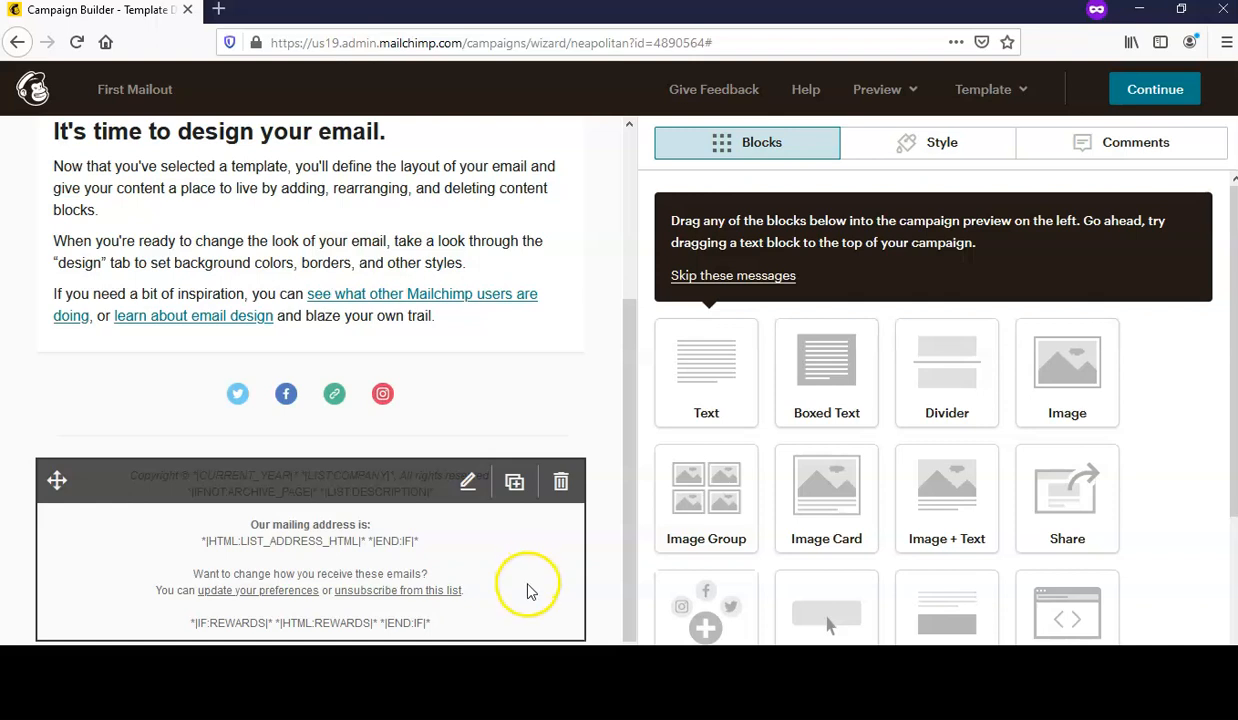
pyautogui.scroll(2, 529, 580)
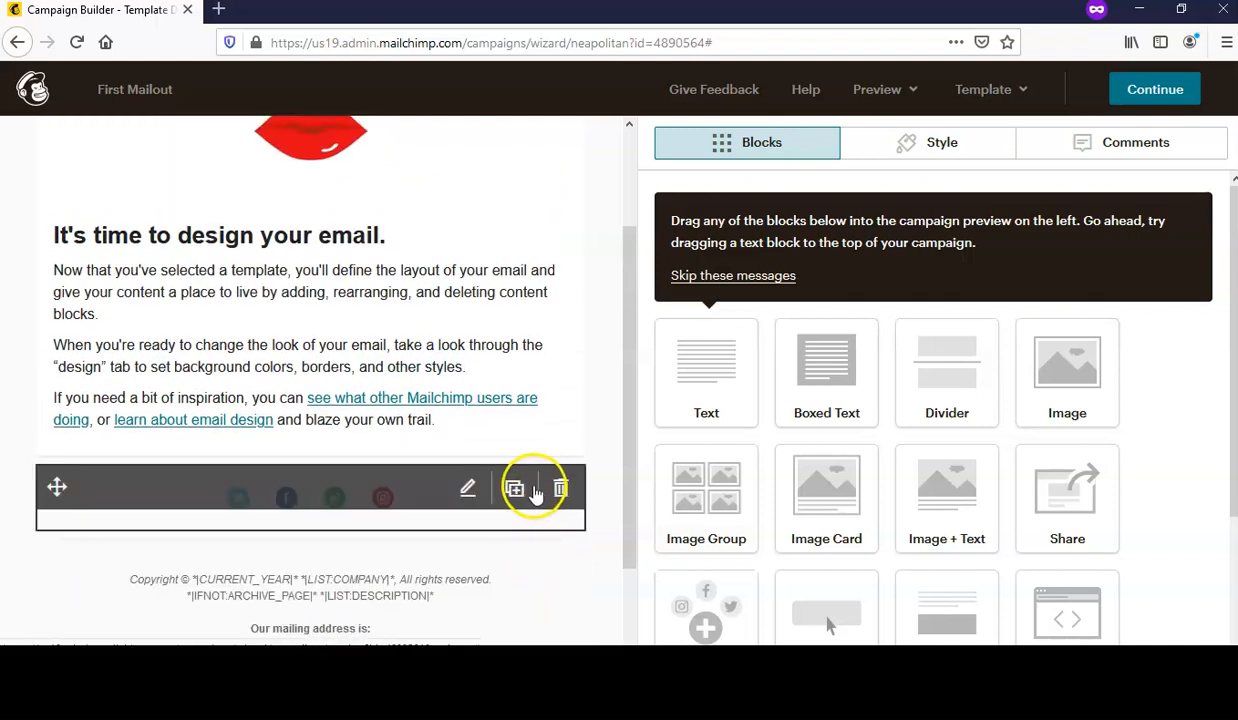
pyautogui.scroll(3, 536, 490)
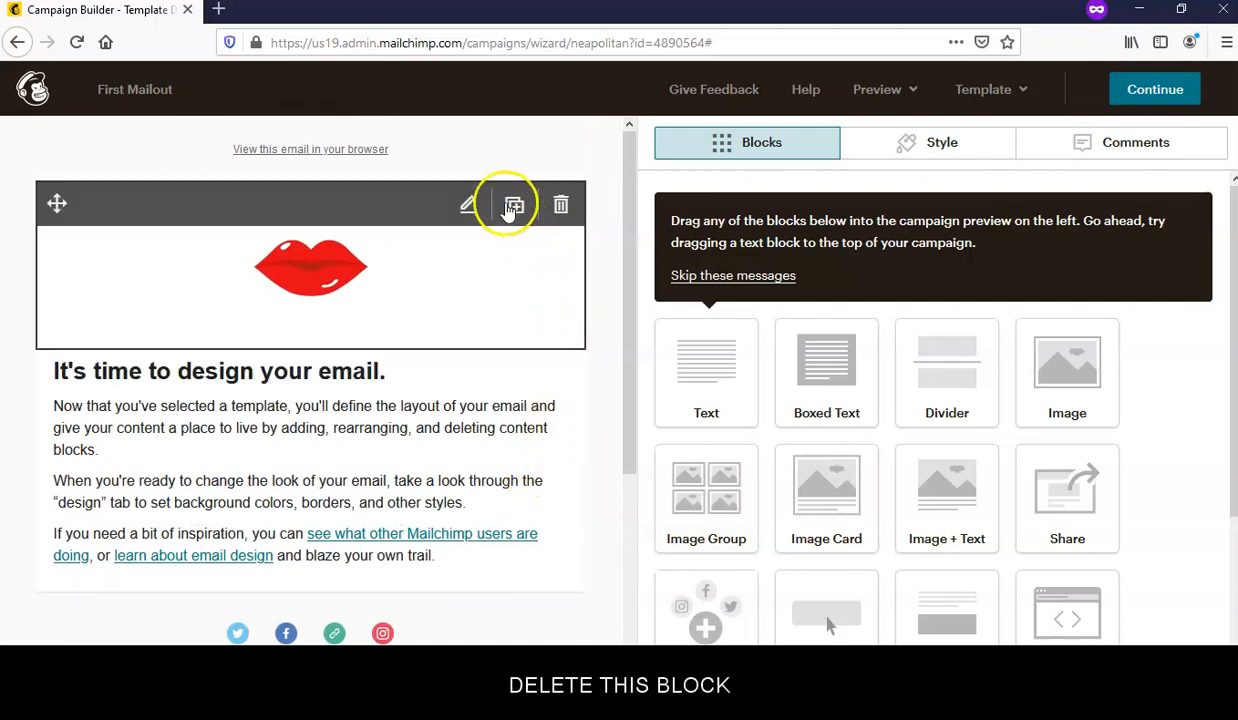
pyautogui.click(562, 158)
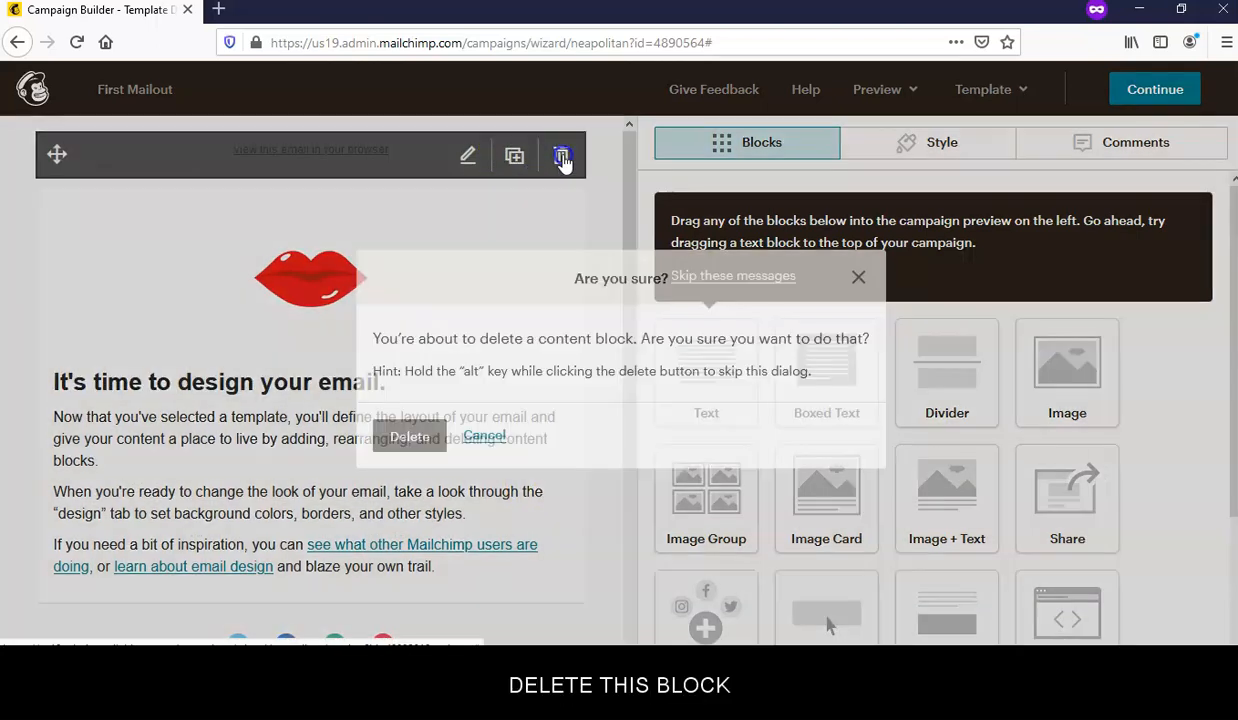
pyautogui.click(416, 439)
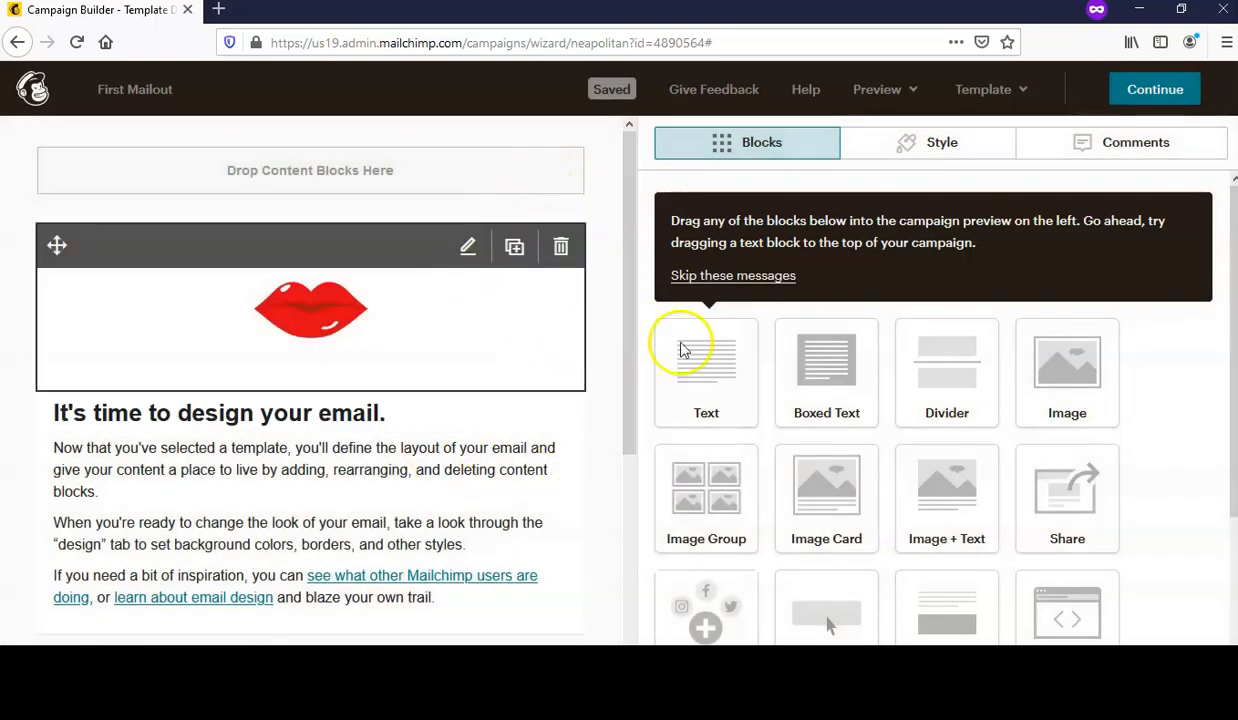
pyautogui.scroll(-3, 1118, 467)
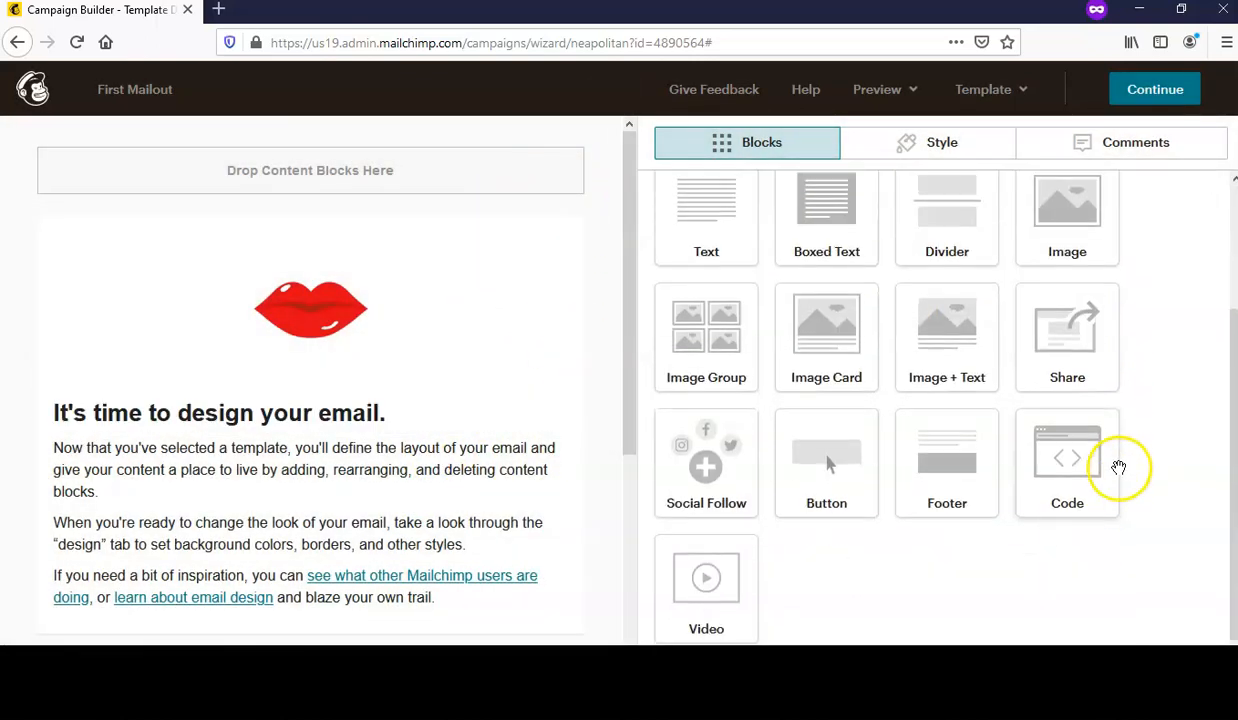
pyautogui.scroll(3, 1120, 480)
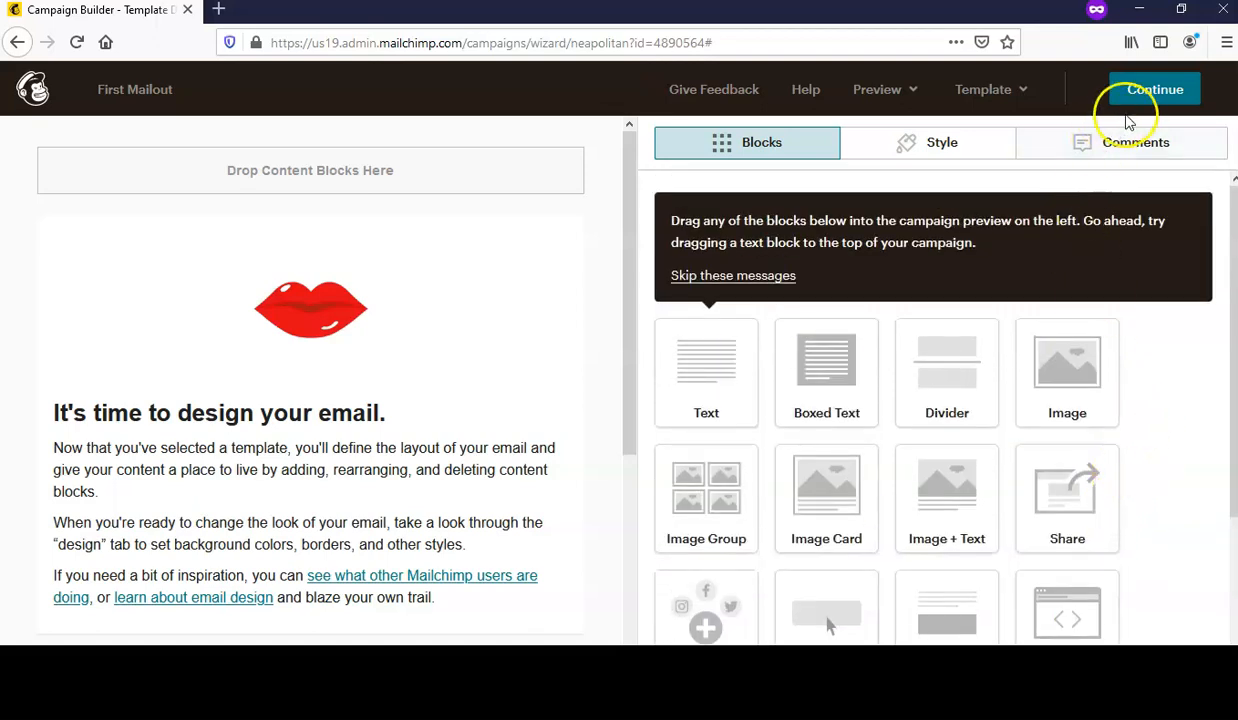
# - Leave the email designer, choosing Exit Anyway at the placeholder-text warning
pyautogui.click(1155, 90)
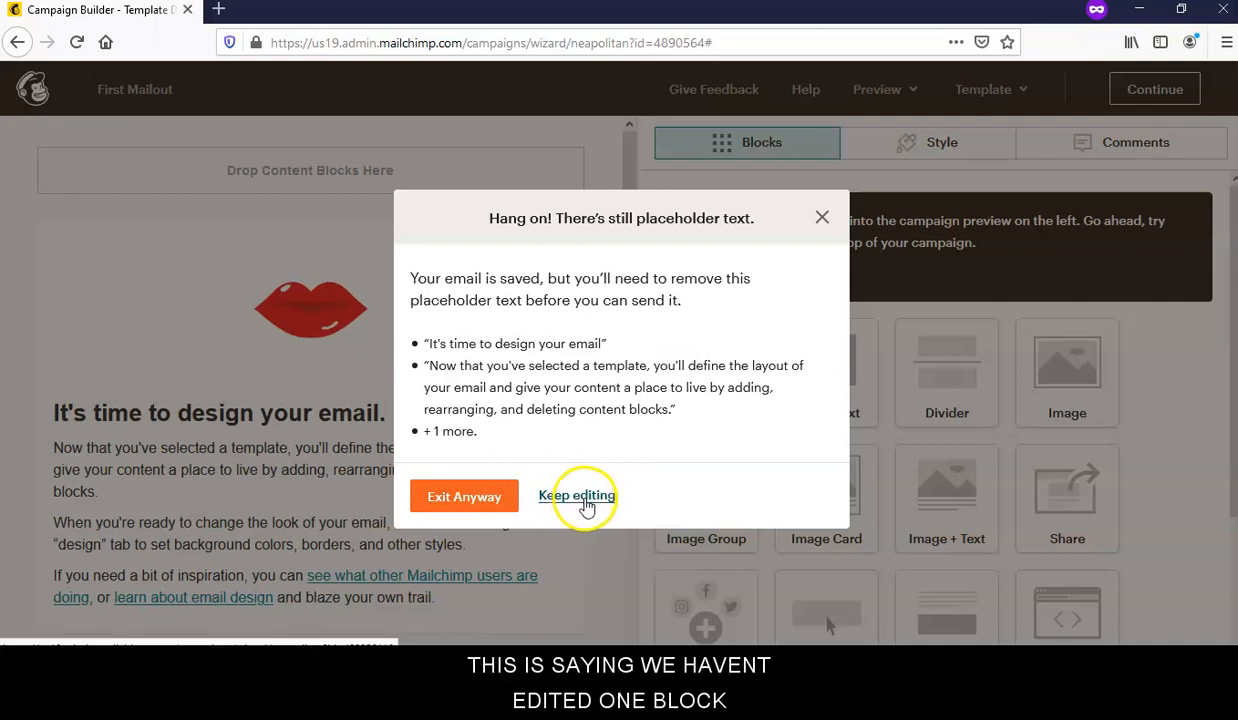
pyautogui.click(578, 496)
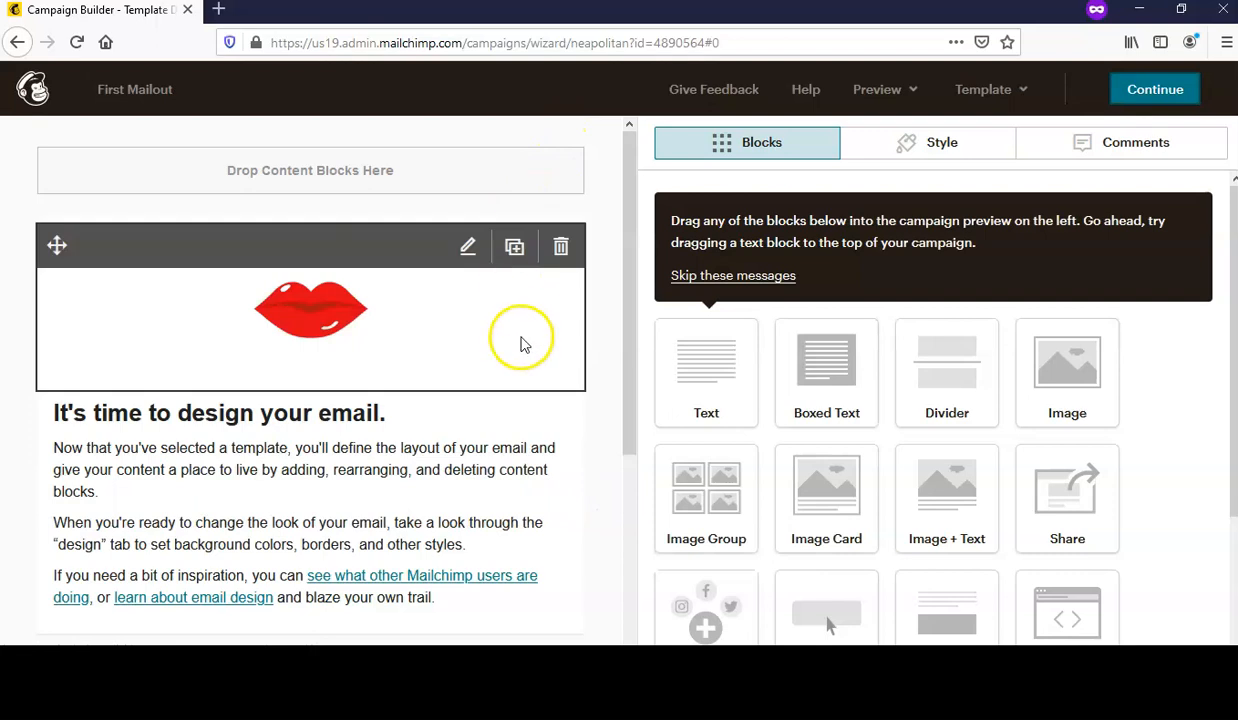
pyautogui.scroll(-3, 530, 355)
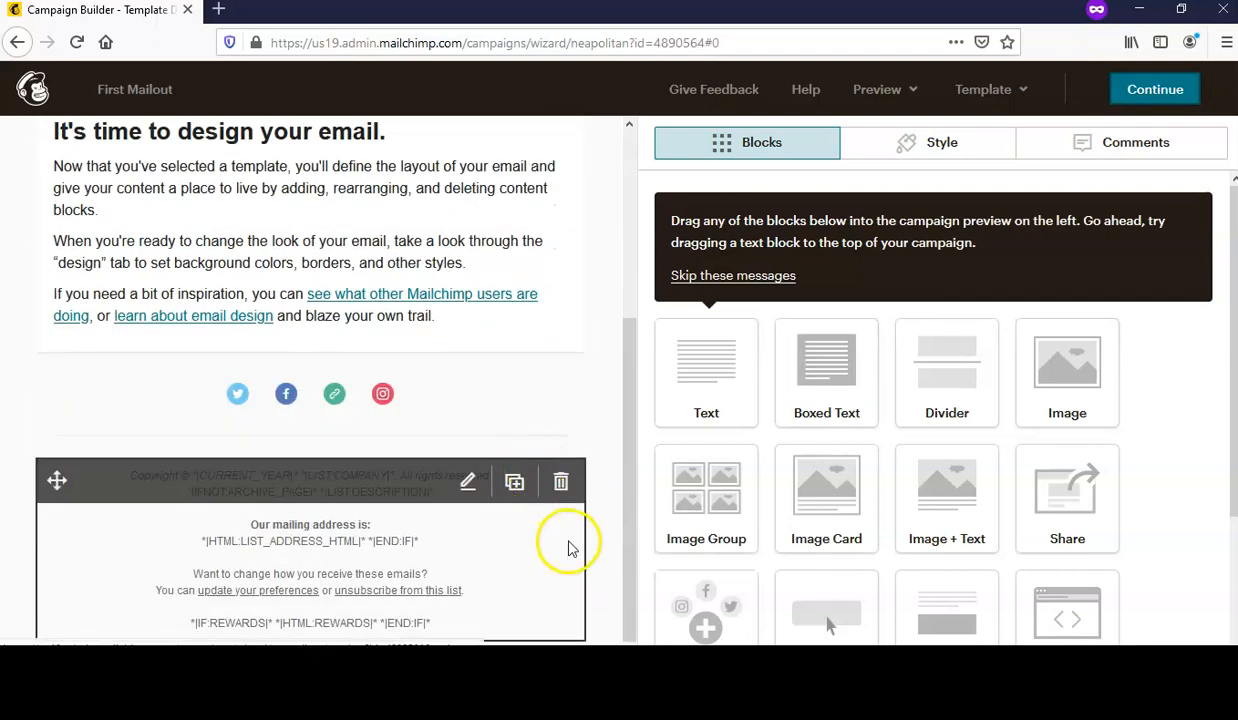
pyautogui.scroll(3, 560, 515)
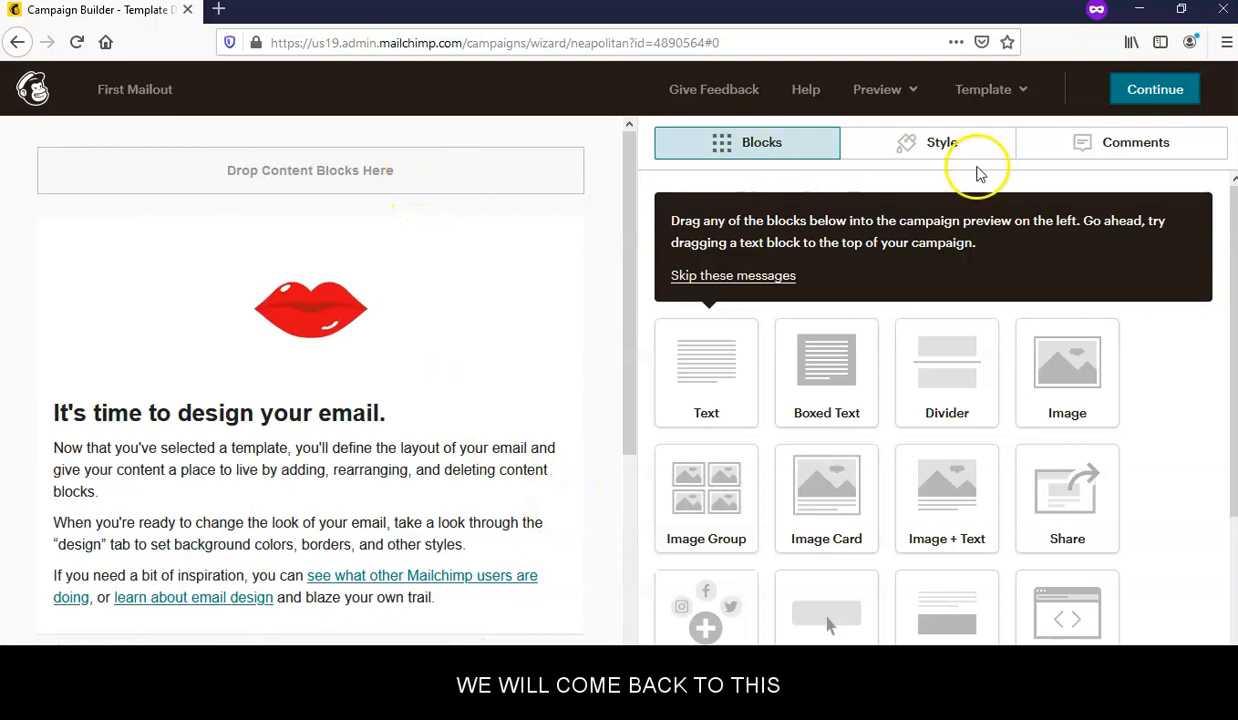
pyautogui.click(1150, 90)
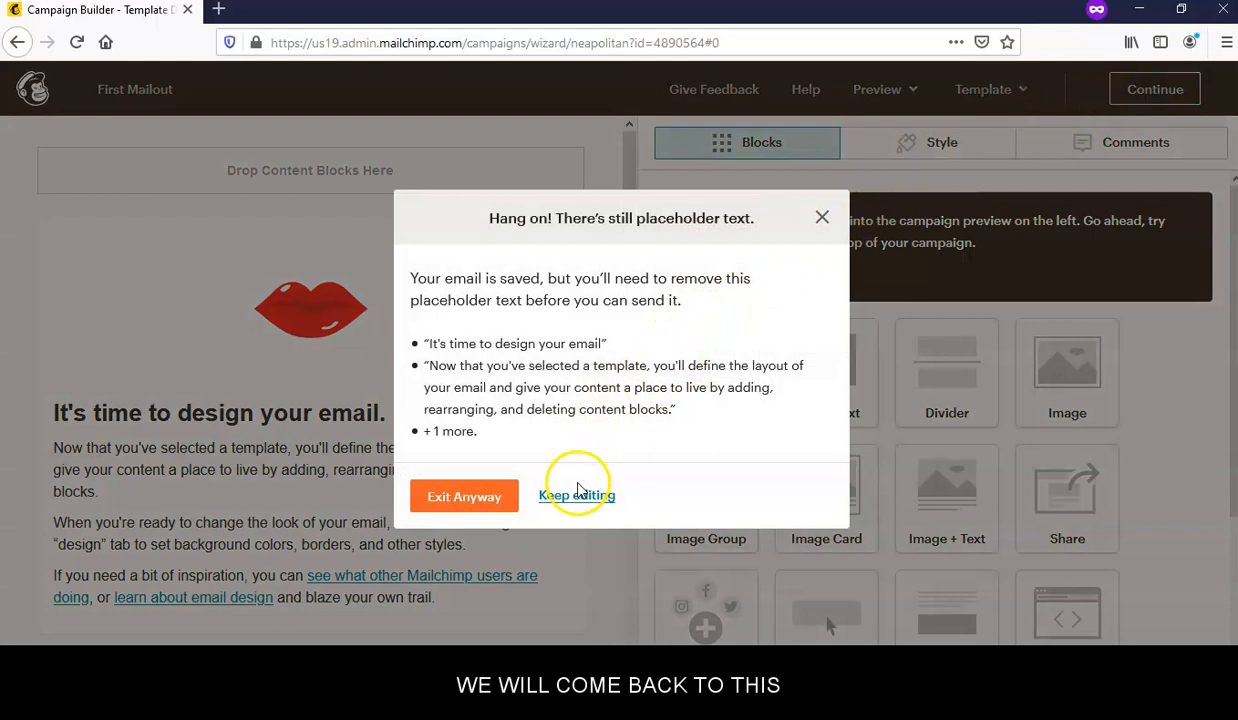
pyautogui.click(466, 497)
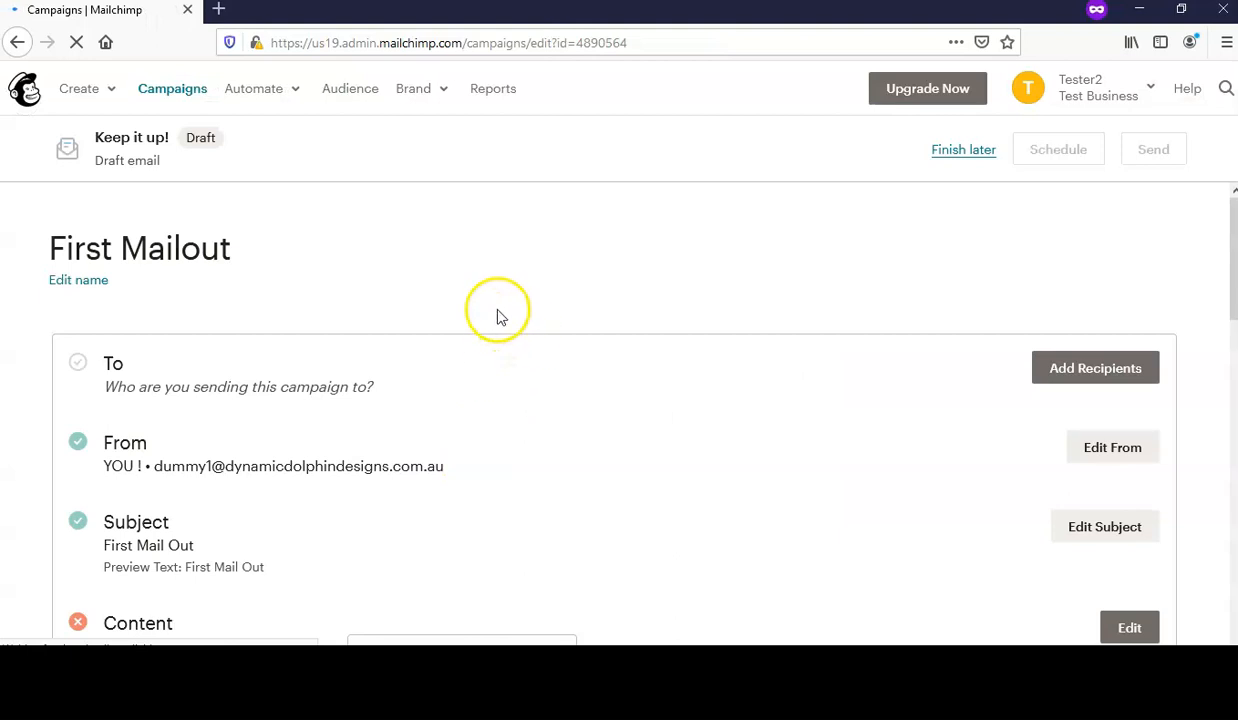
pyautogui.scroll(-2, 560, 320)
pyautogui.scroll(-2, 572, 340)
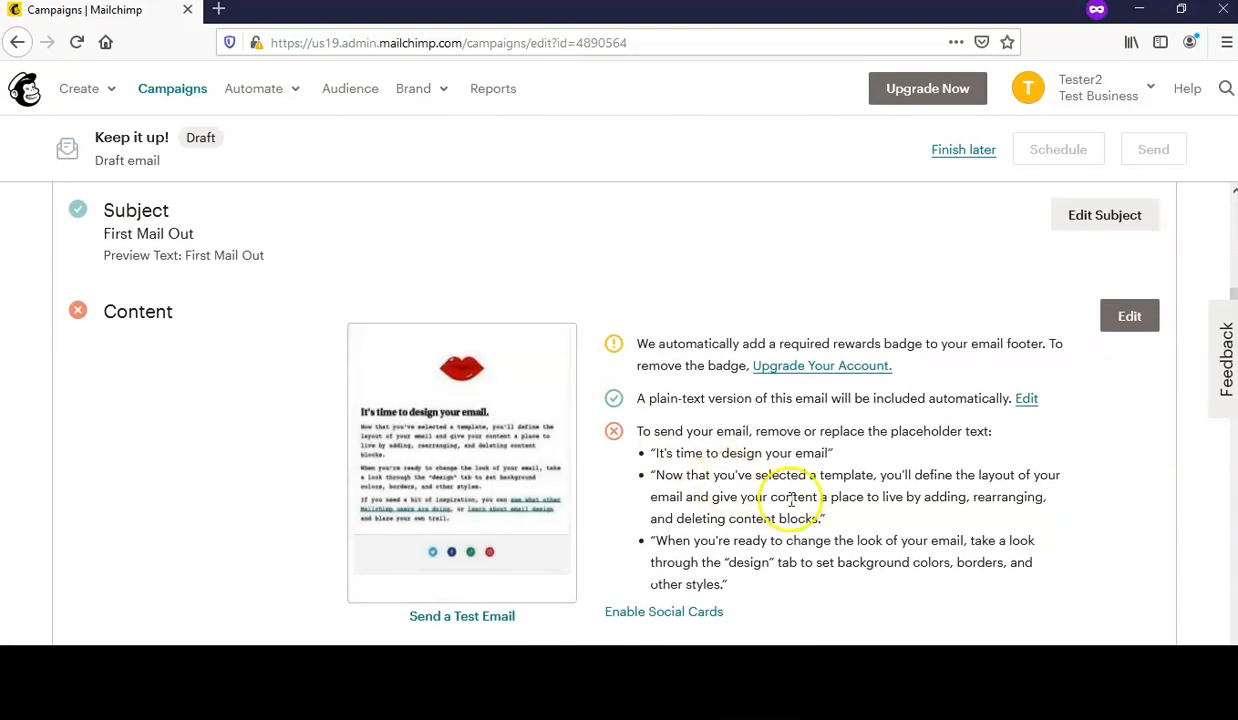
pyautogui.scroll(-3, 1090, 510)
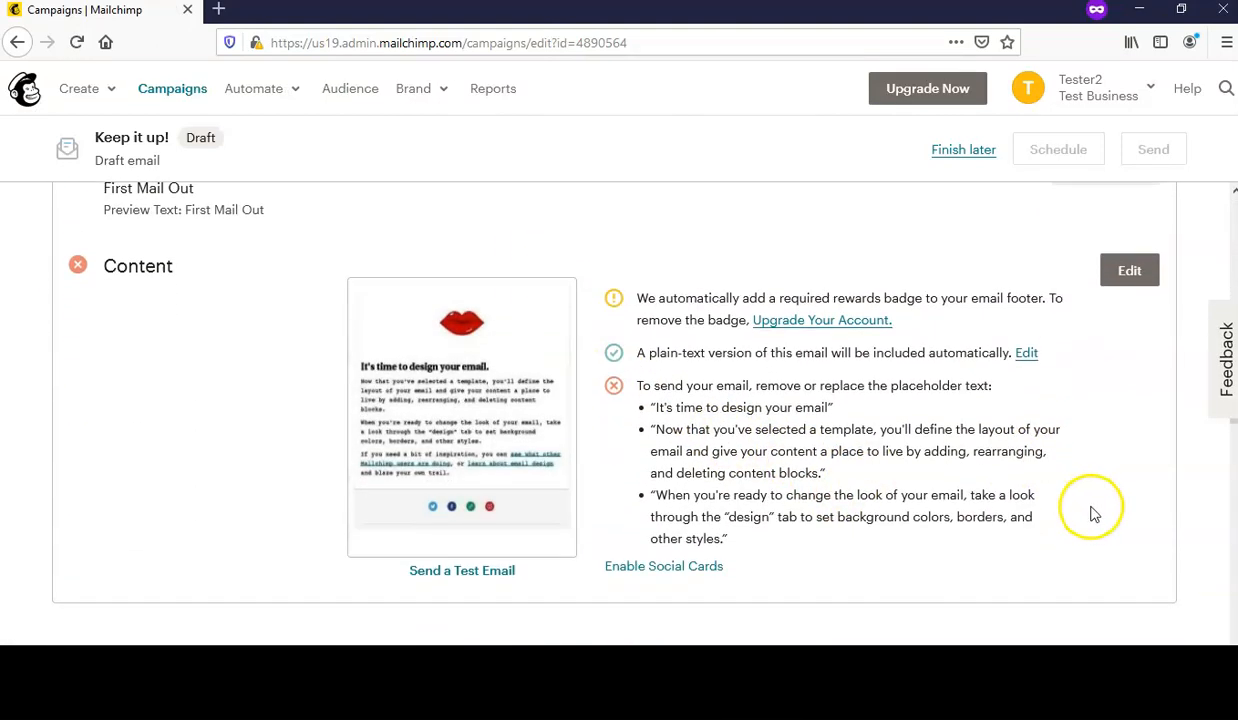
pyautogui.scroll(-1, 1097, 513)
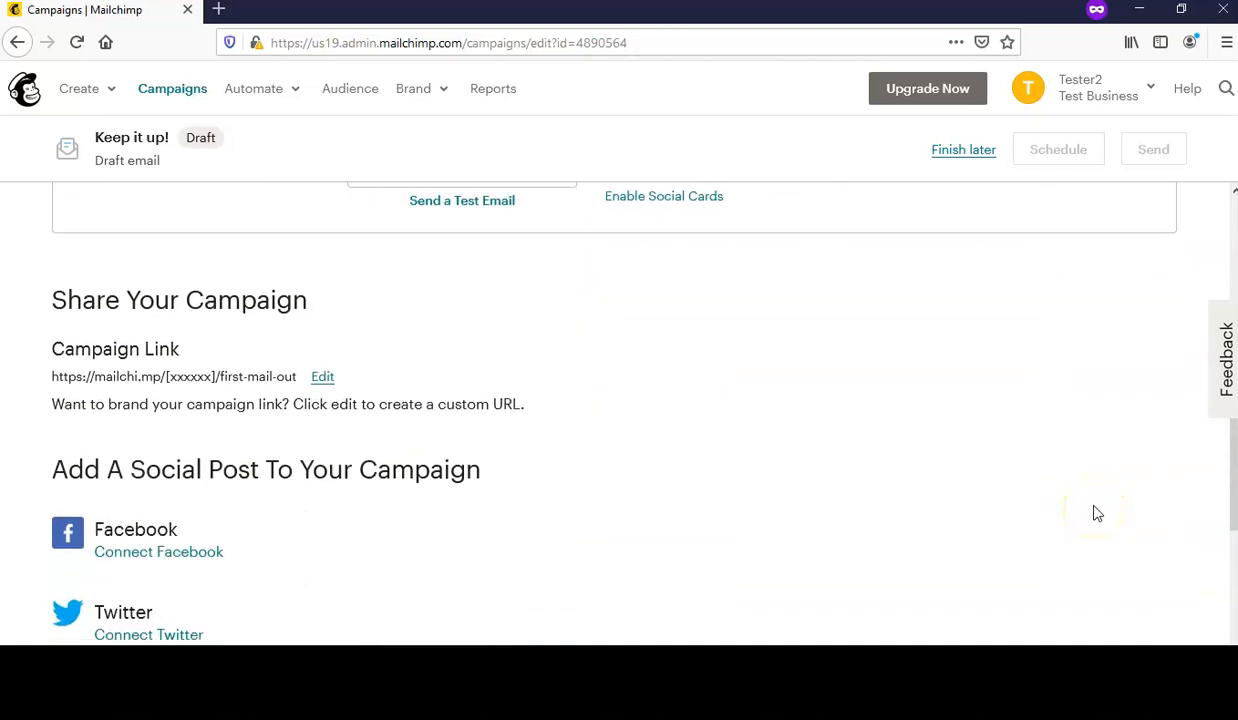
pyautogui.scroll(2, 1097, 513)
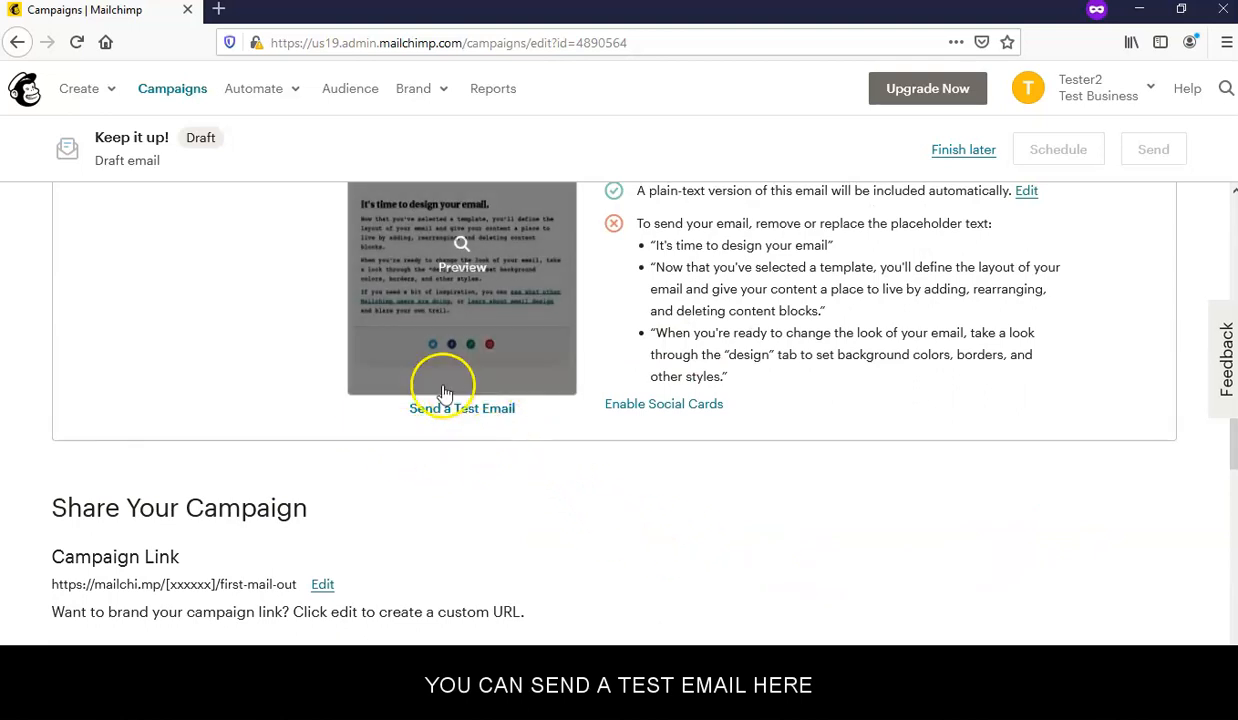
pyautogui.click(491, 412)
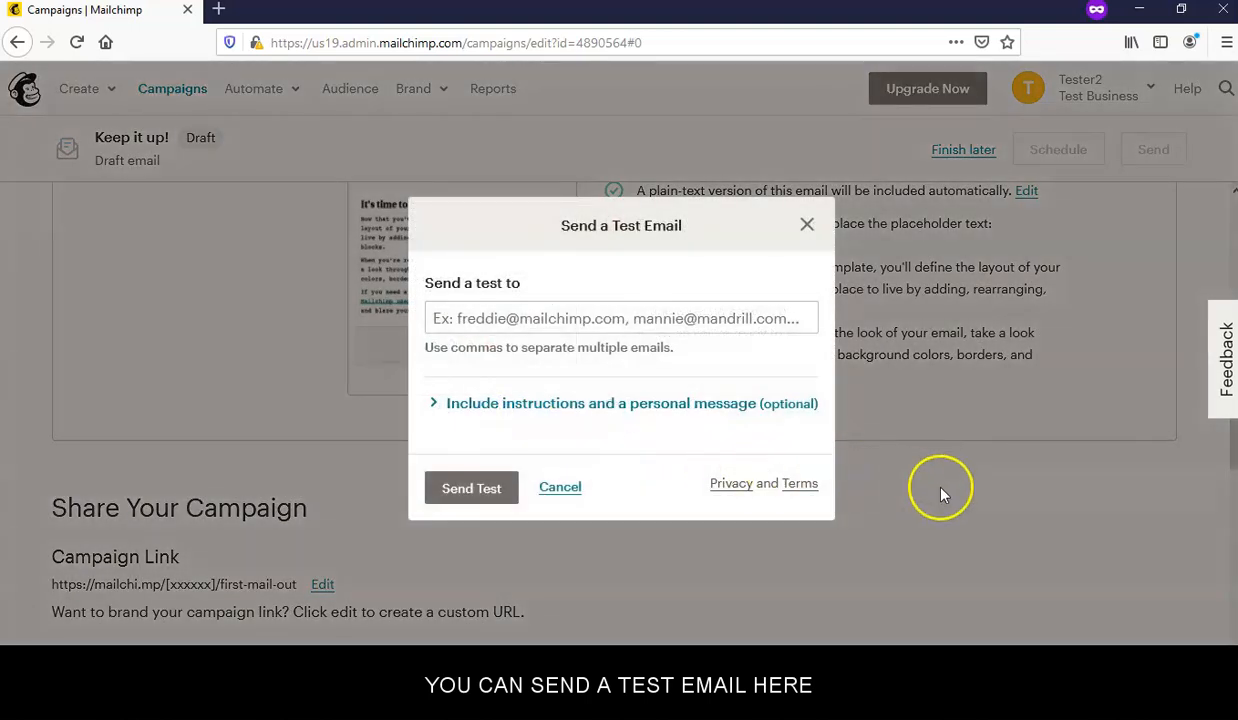
pyautogui.click(499, 322)
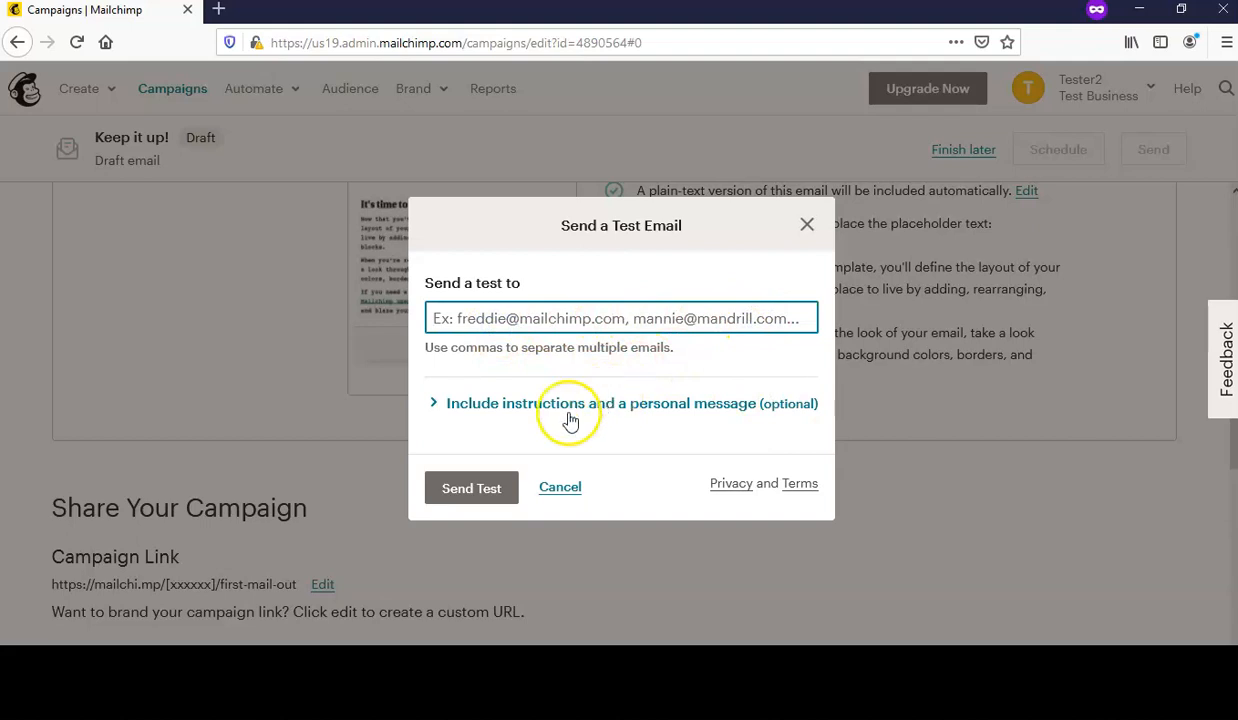
pyautogui.click(808, 225)
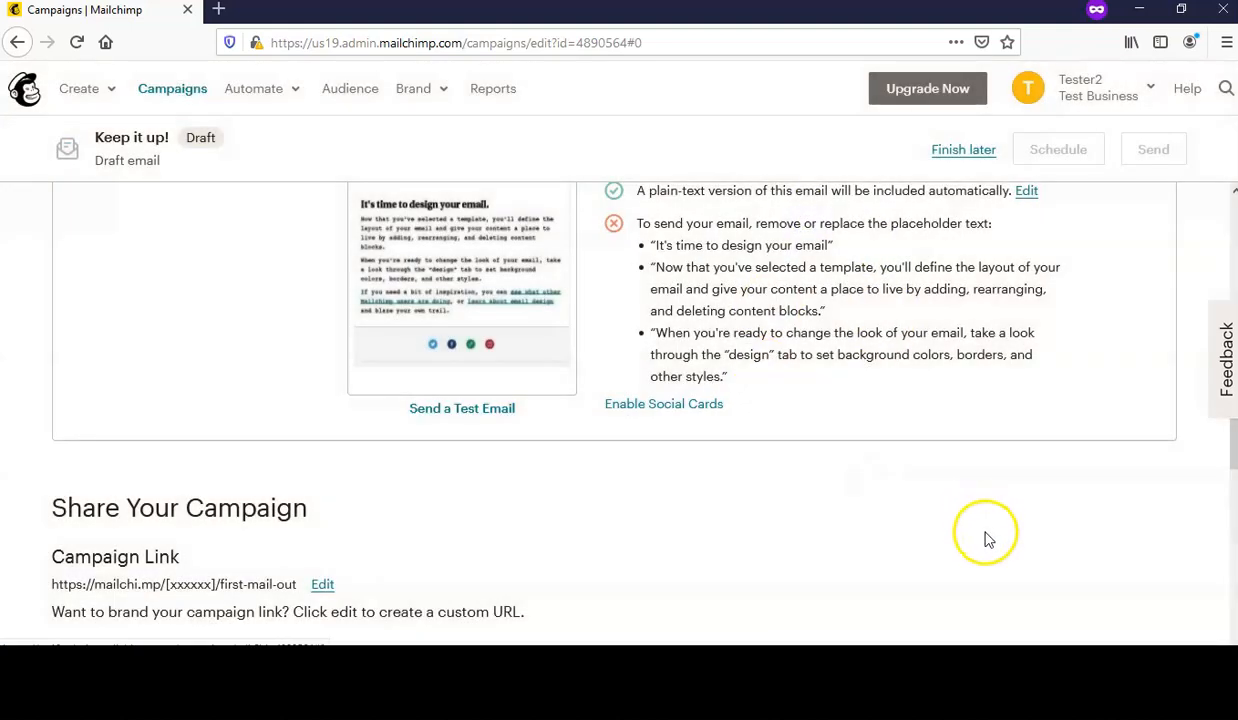
pyautogui.scroll(3, 985, 535)
pyautogui.scroll(1, 995, 540)
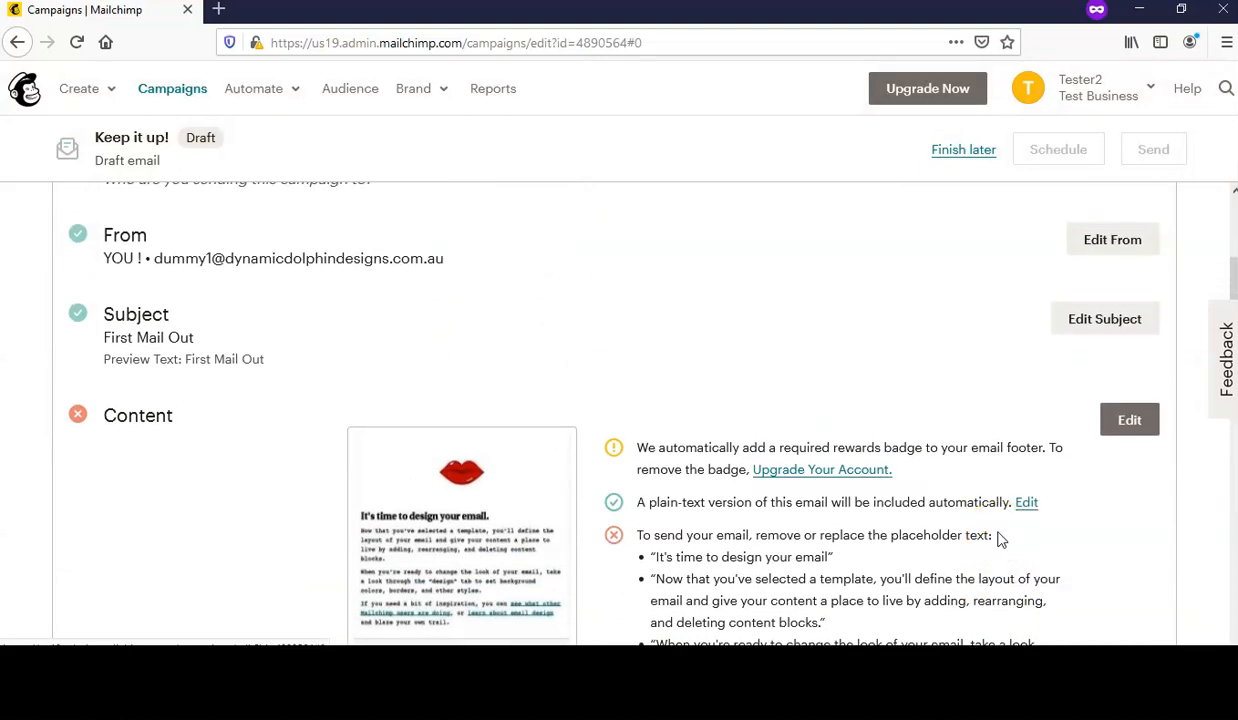
pyautogui.scroll(2, 1001, 540)
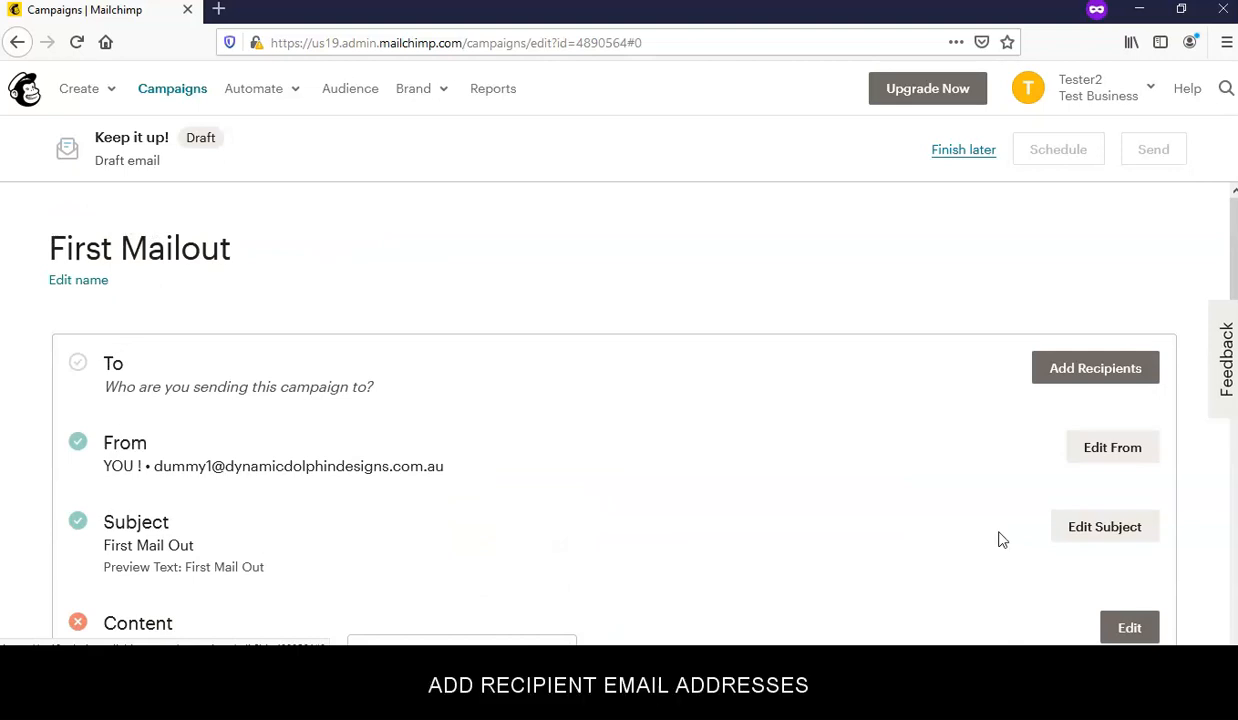
pyautogui.scroll(-5, 1001, 540)
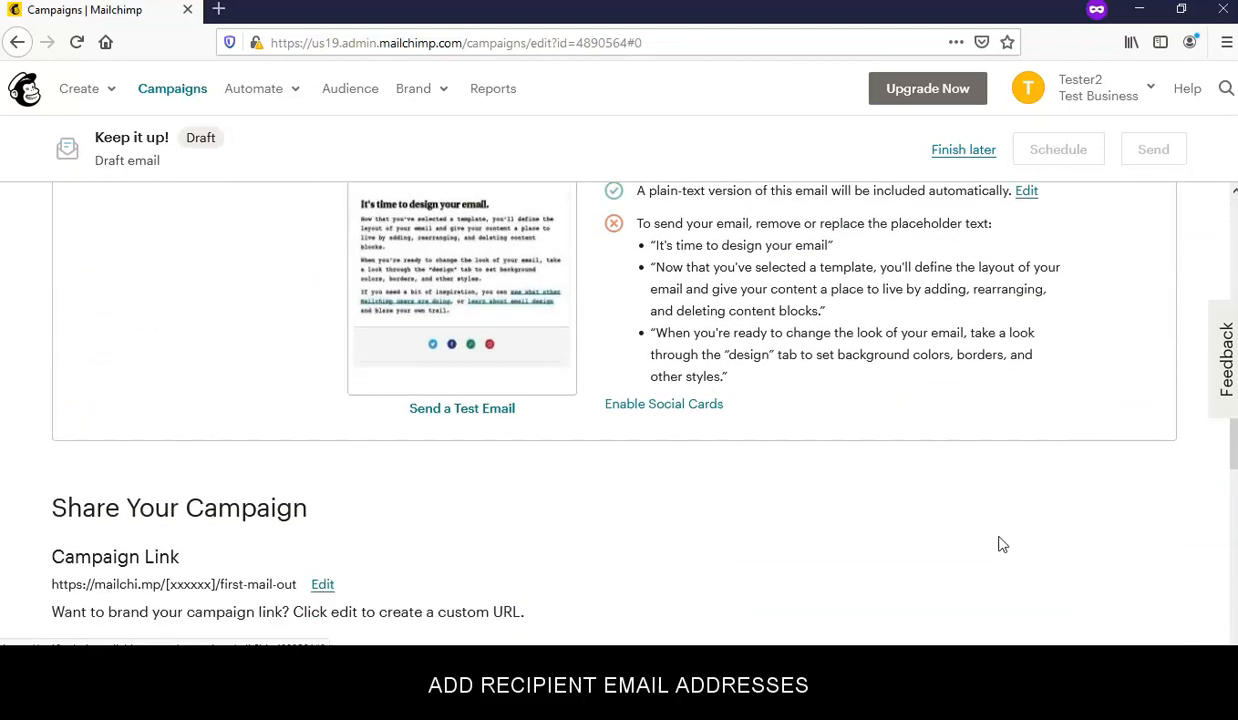
pyautogui.scroll(5, 1001, 544)
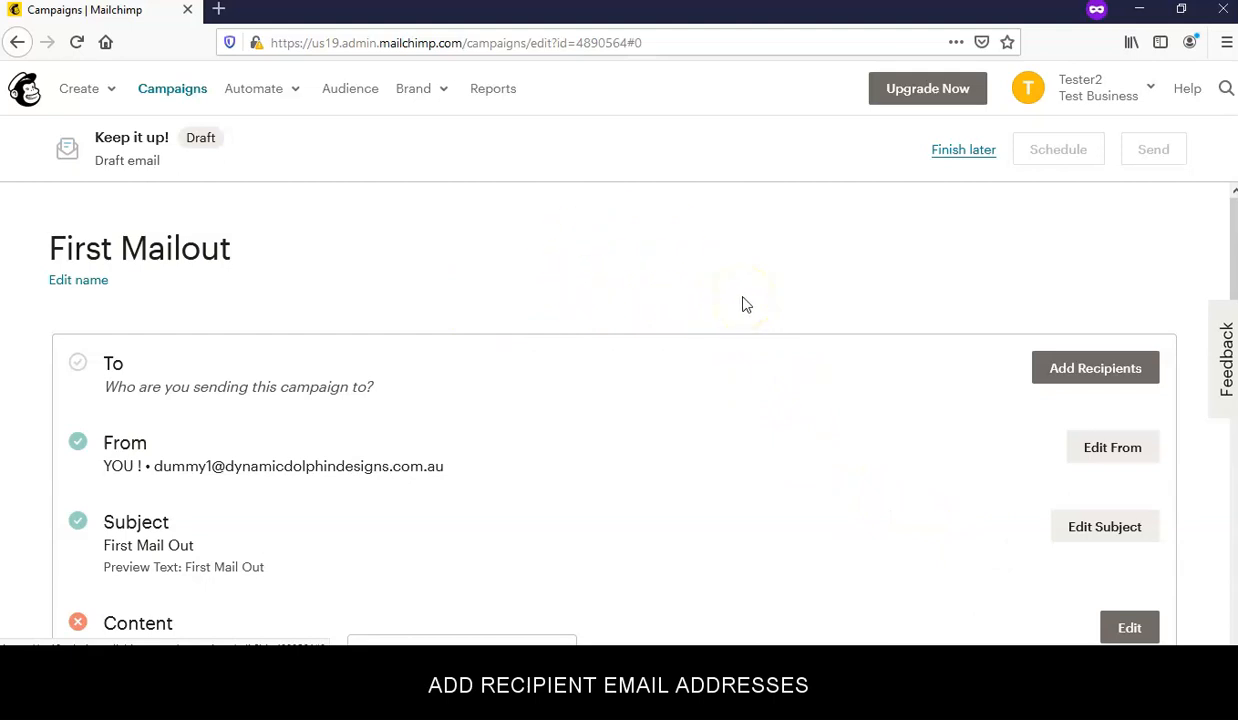
# - Open the Add a subscriber form for the Test Business audience
pyautogui.click(345, 93)
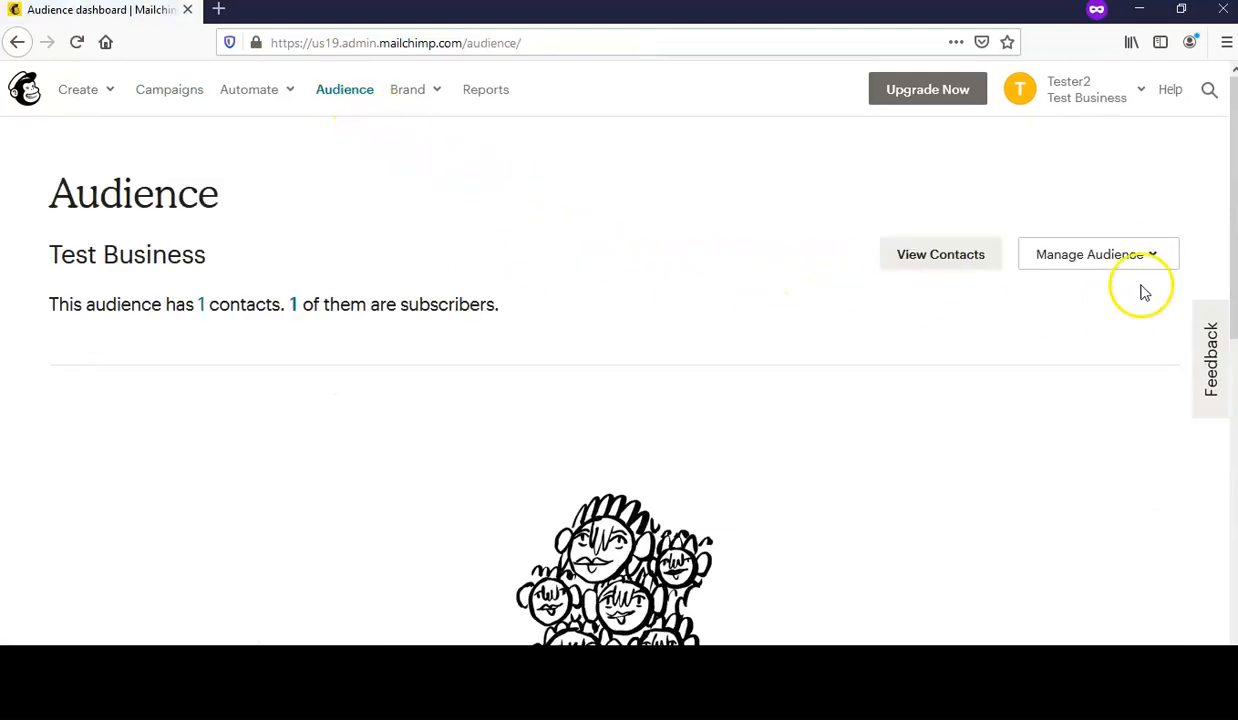
pyautogui.click(1085, 256)
pyautogui.click(1031, 306)
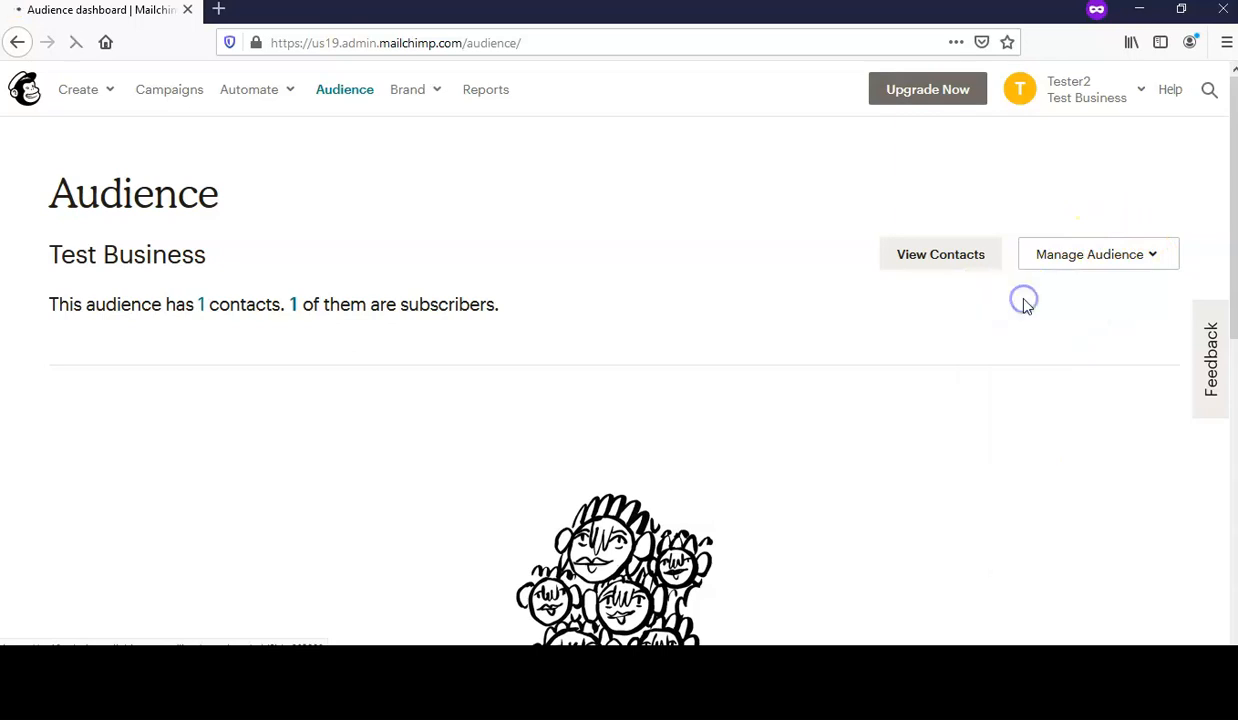
pyautogui.scroll(-5, 782, 257)
pyautogui.scroll(-2, 805, 316)
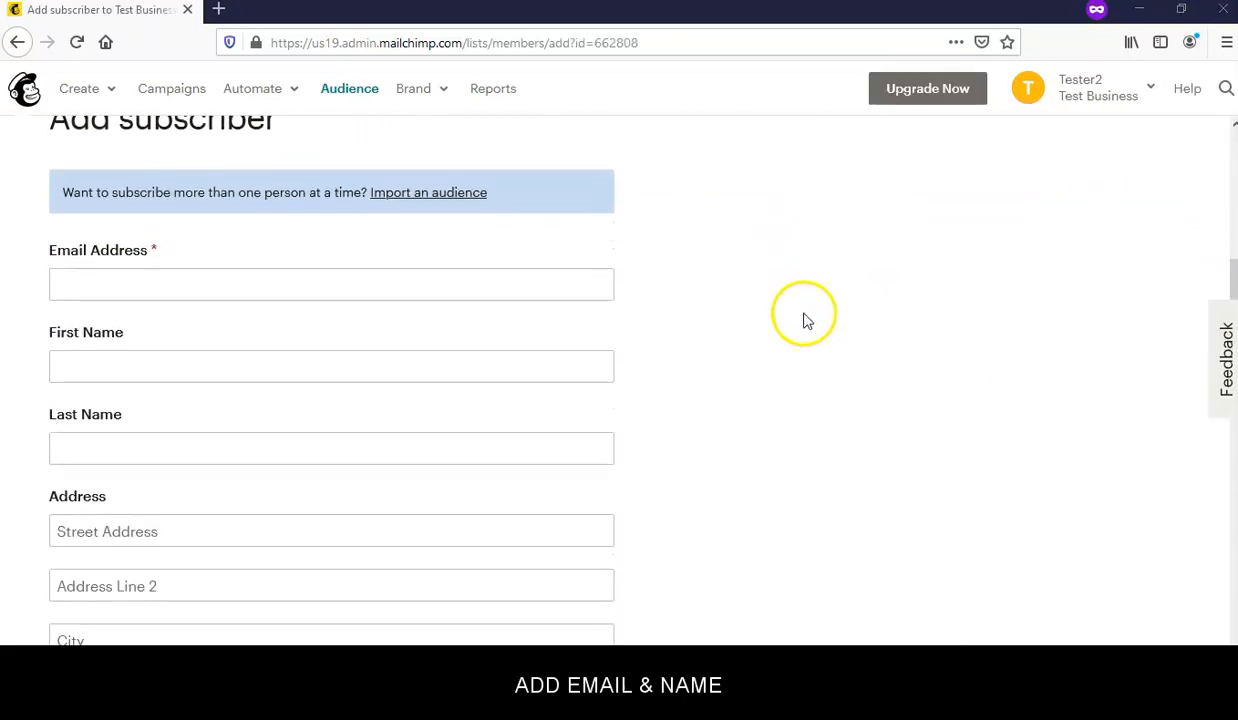
# - Subscribe a contact with their e-mail, first name and emailing permission, then view Campaigns
pyautogui.click(169, 283)
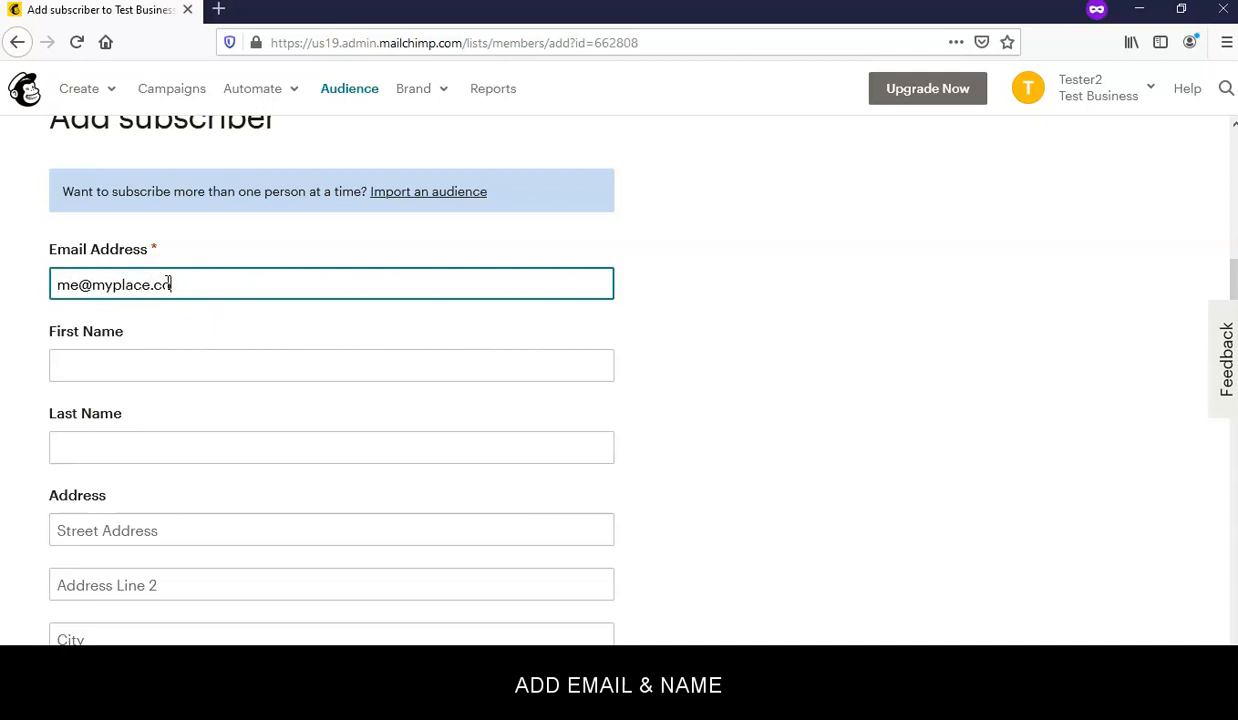
pyautogui.press('Tab')
pyautogui.write('Me')
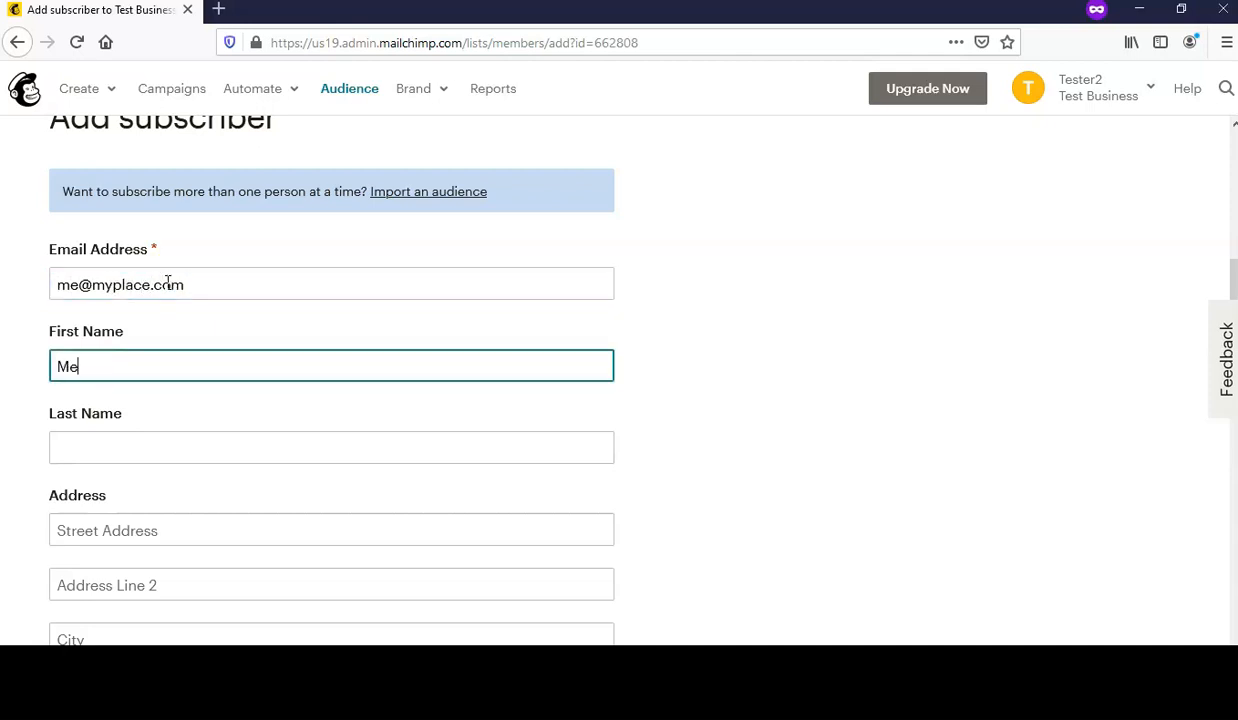
pyautogui.click(716, 334)
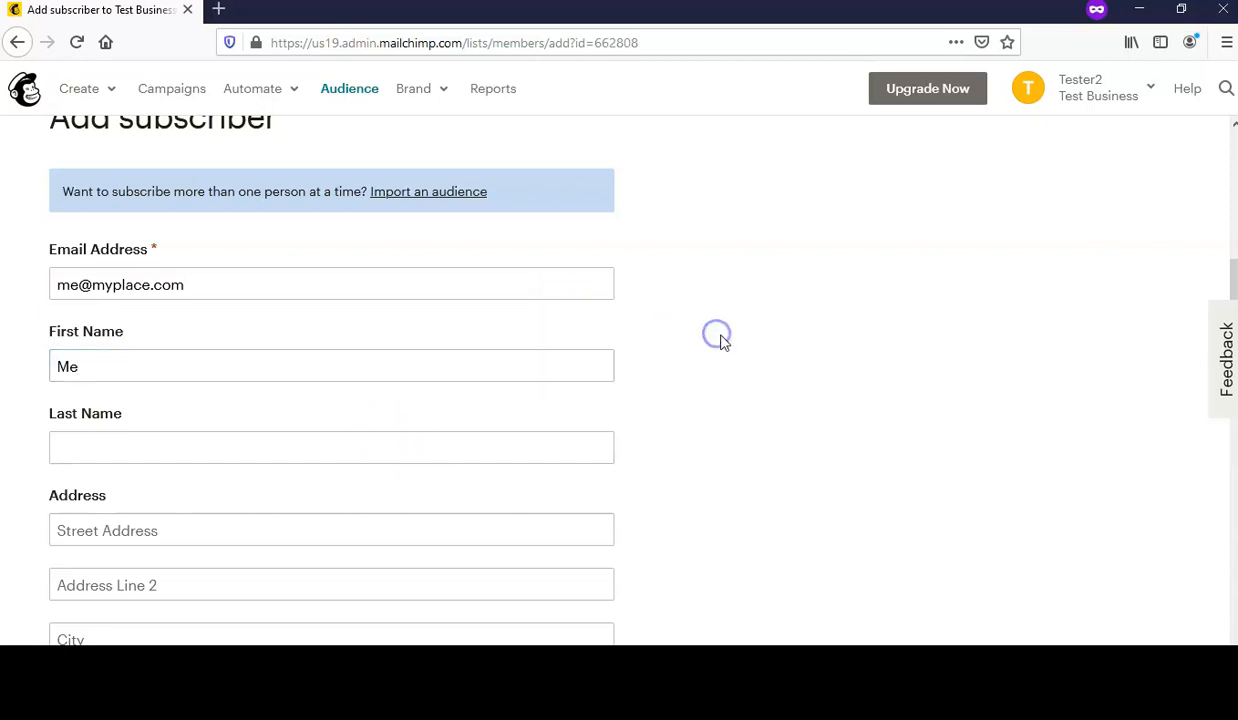
pyautogui.scroll(-5, 716, 359)
pyautogui.scroll(-3, 716, 365)
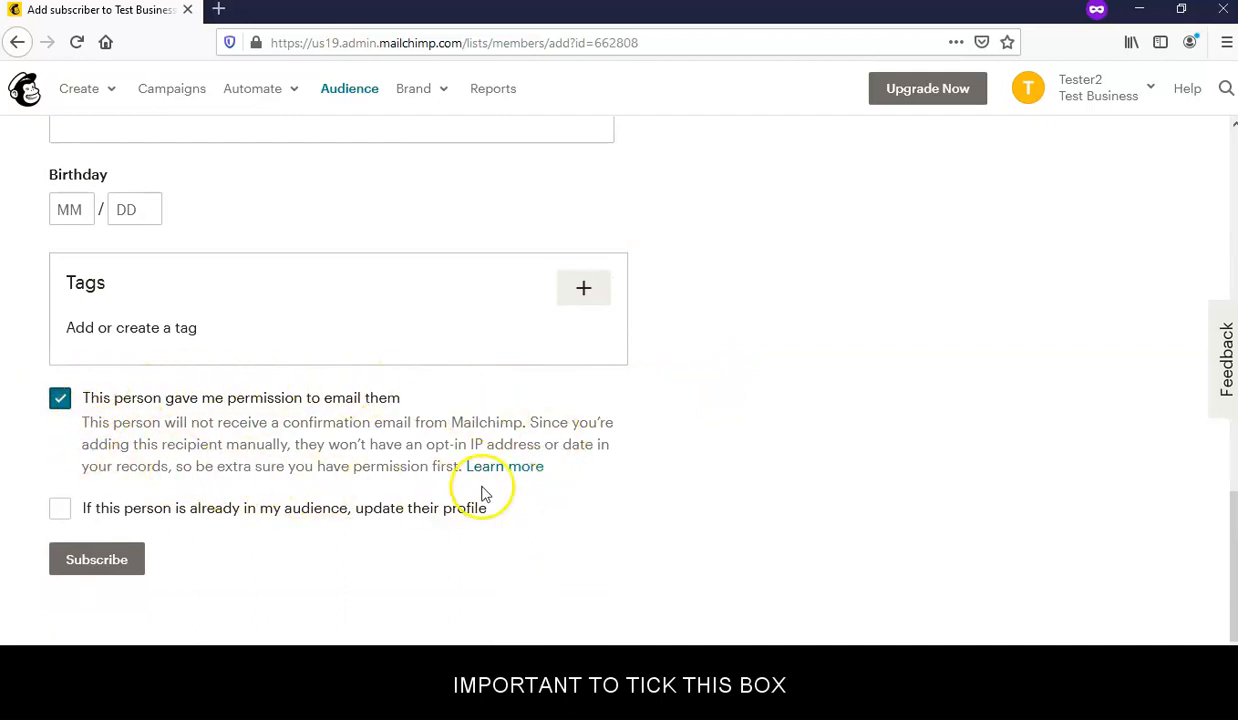
pyautogui.click(112, 563)
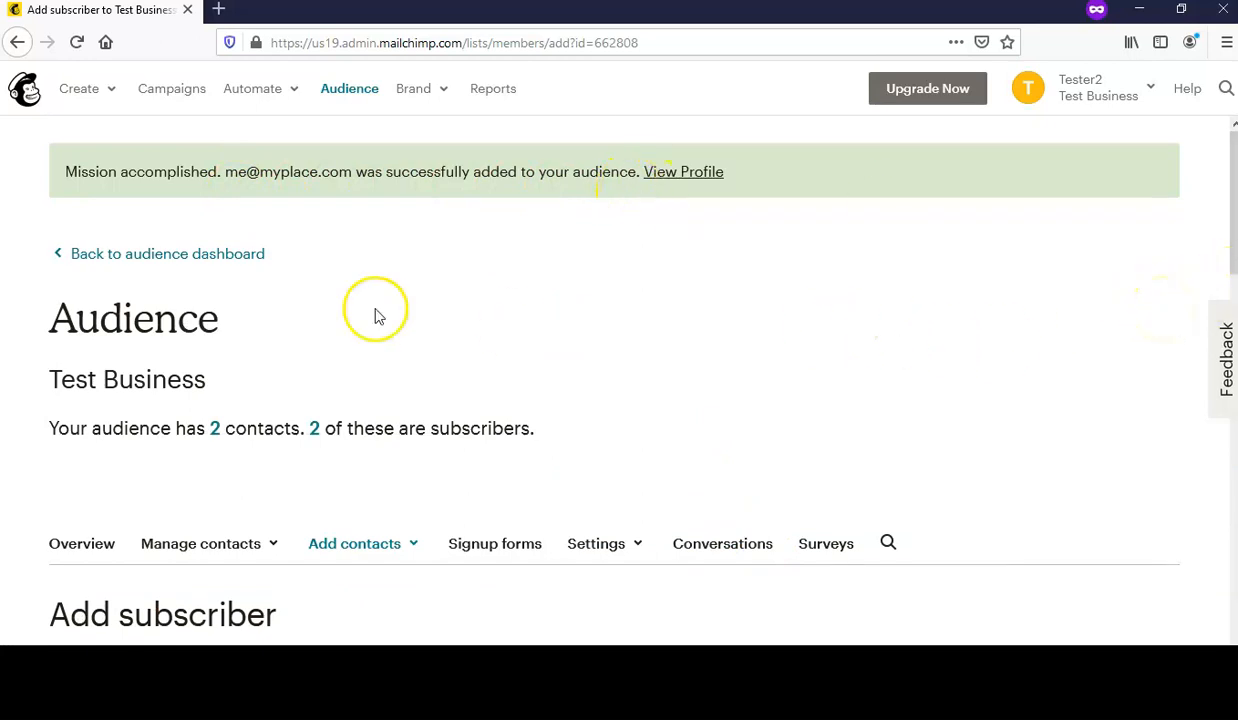
pyautogui.click(170, 92)
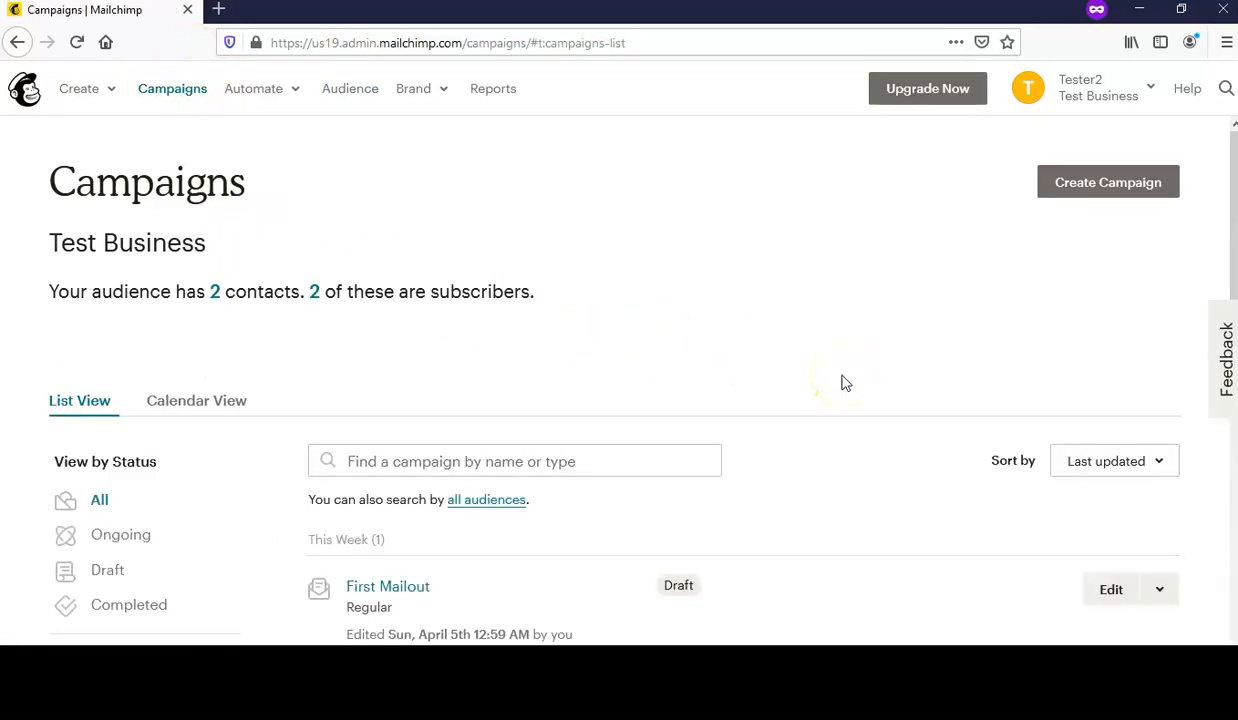
# - Open the First Mailout draft and review its checklist addressed to 2 Test Business subscribers
pyautogui.scroll(-4, 826, 362)
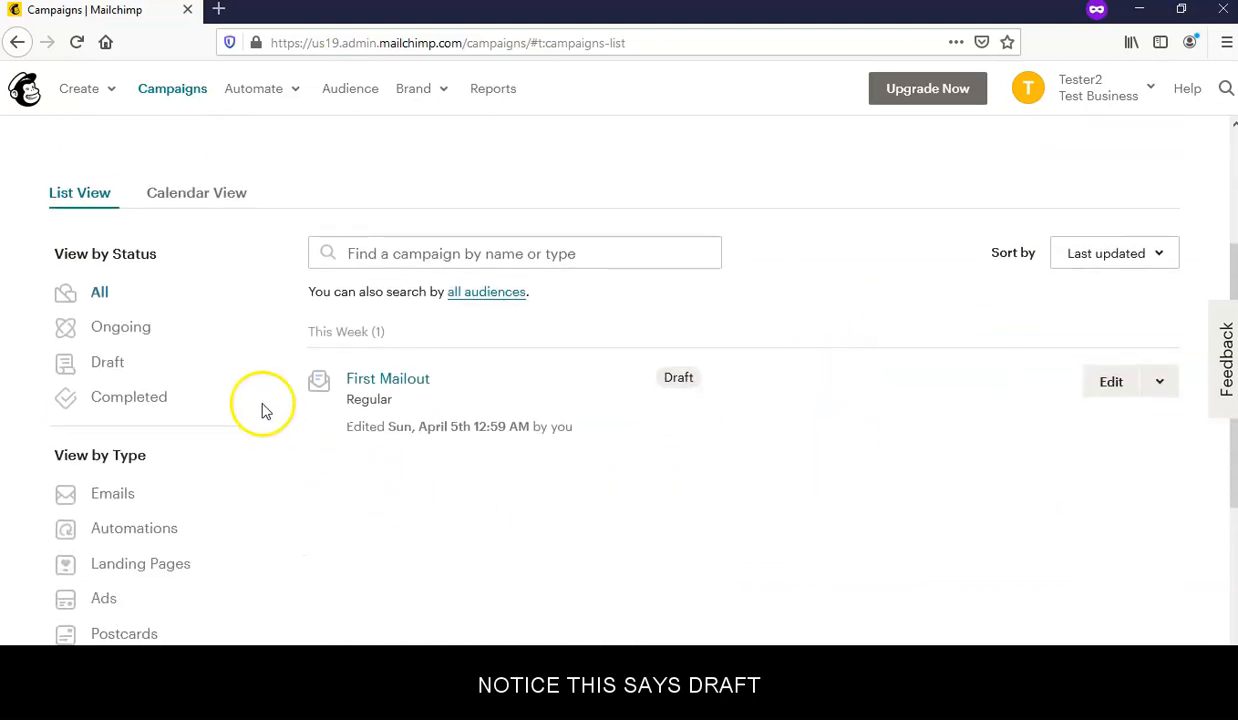
pyautogui.click(395, 385)
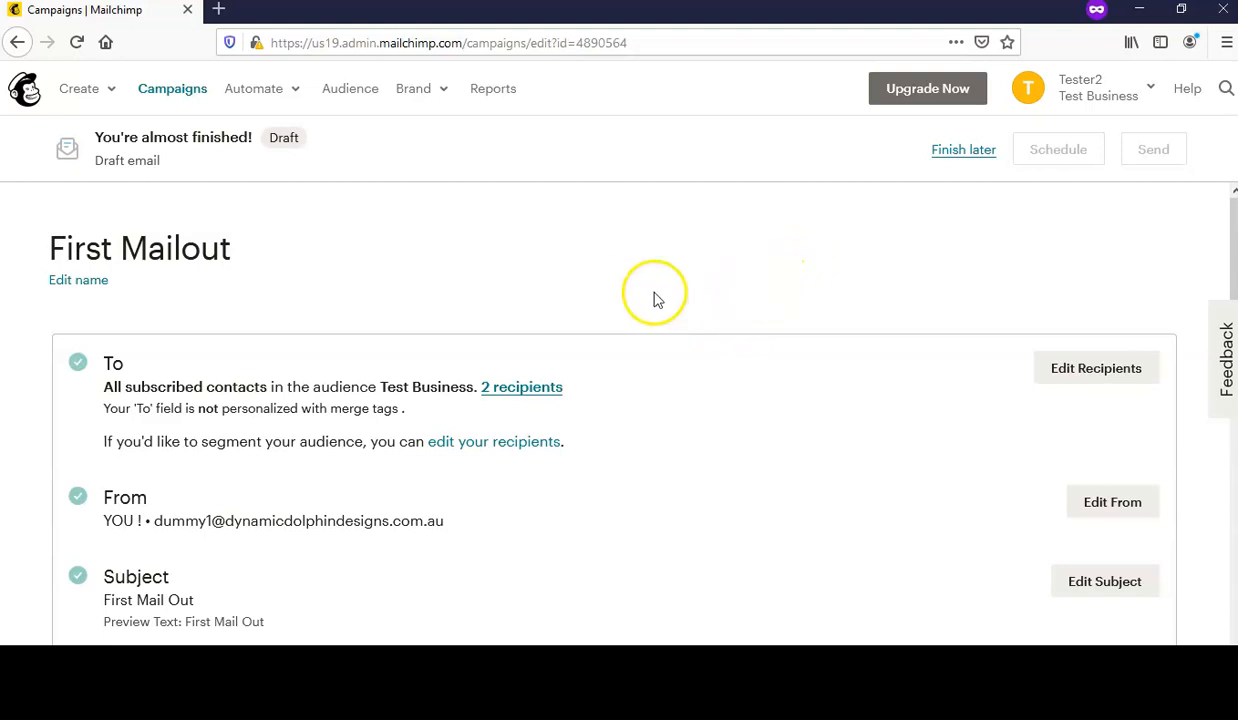
pyautogui.scroll(-3, 632, 298)
pyautogui.scroll(-10, 628, 305)
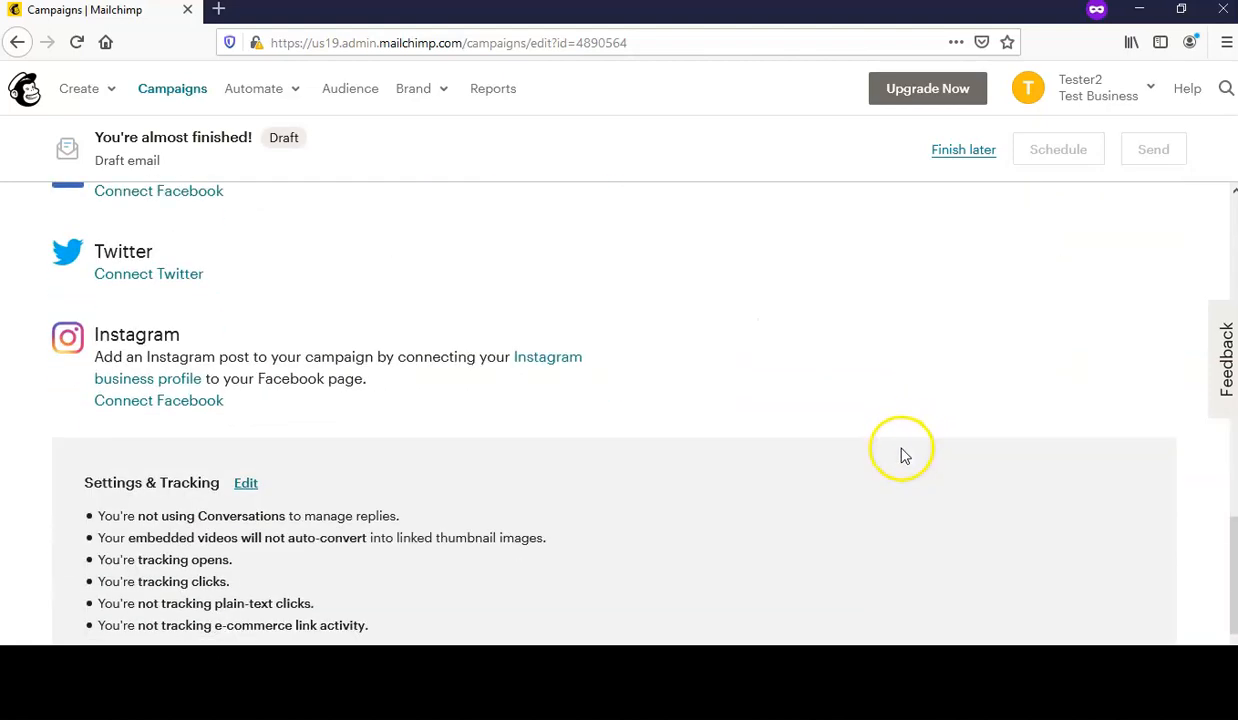
pyautogui.scroll(4, 903, 458)
pyautogui.scroll(12, 900, 459)
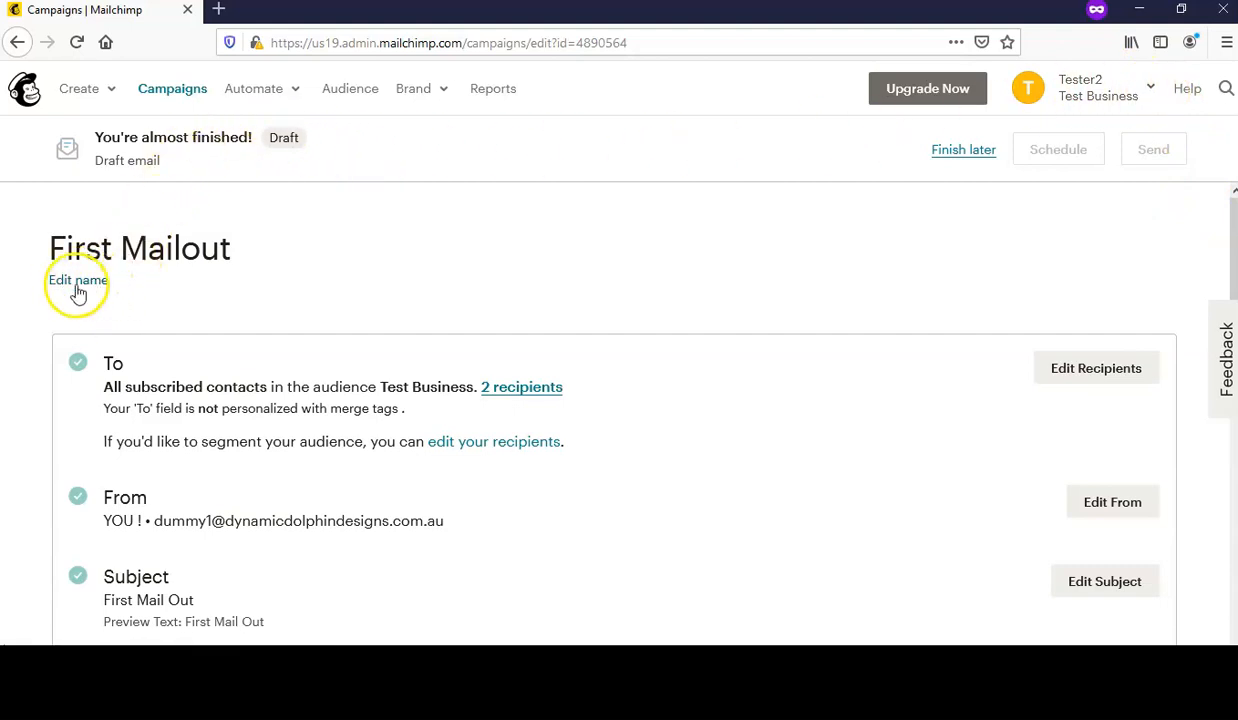
pyautogui.scroll(-2, 535, 362)
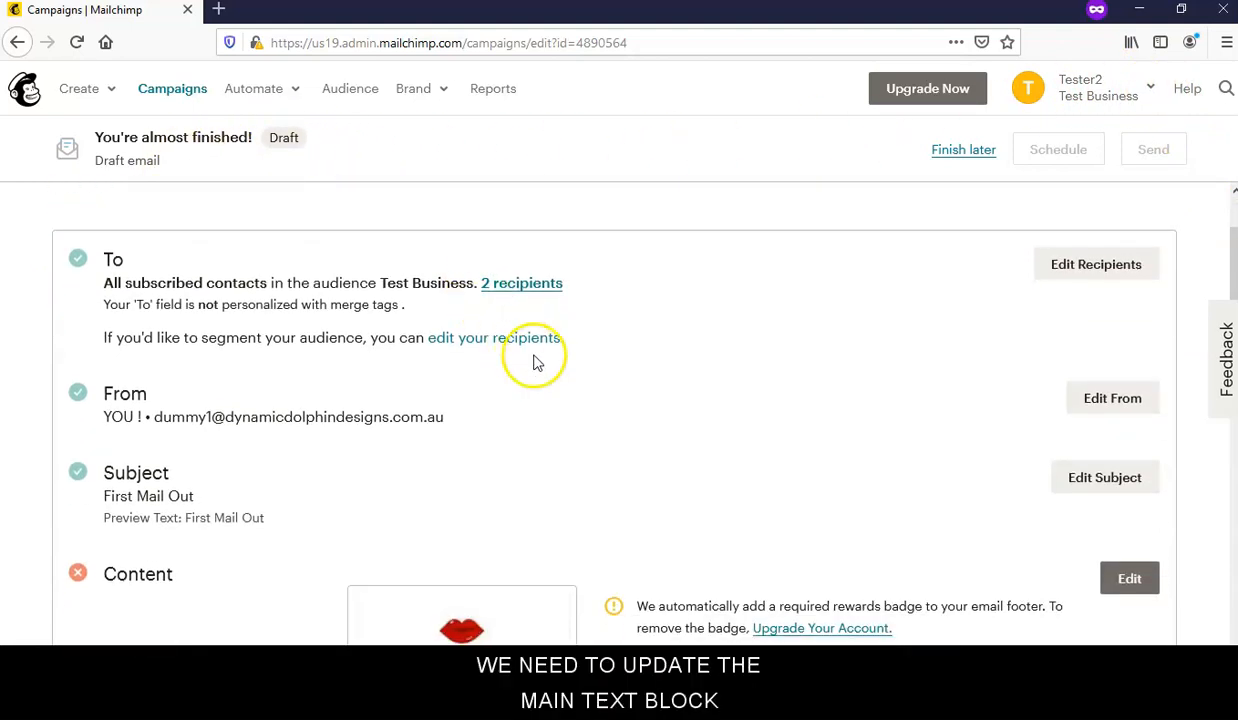
pyautogui.scroll(-4, 838, 378)
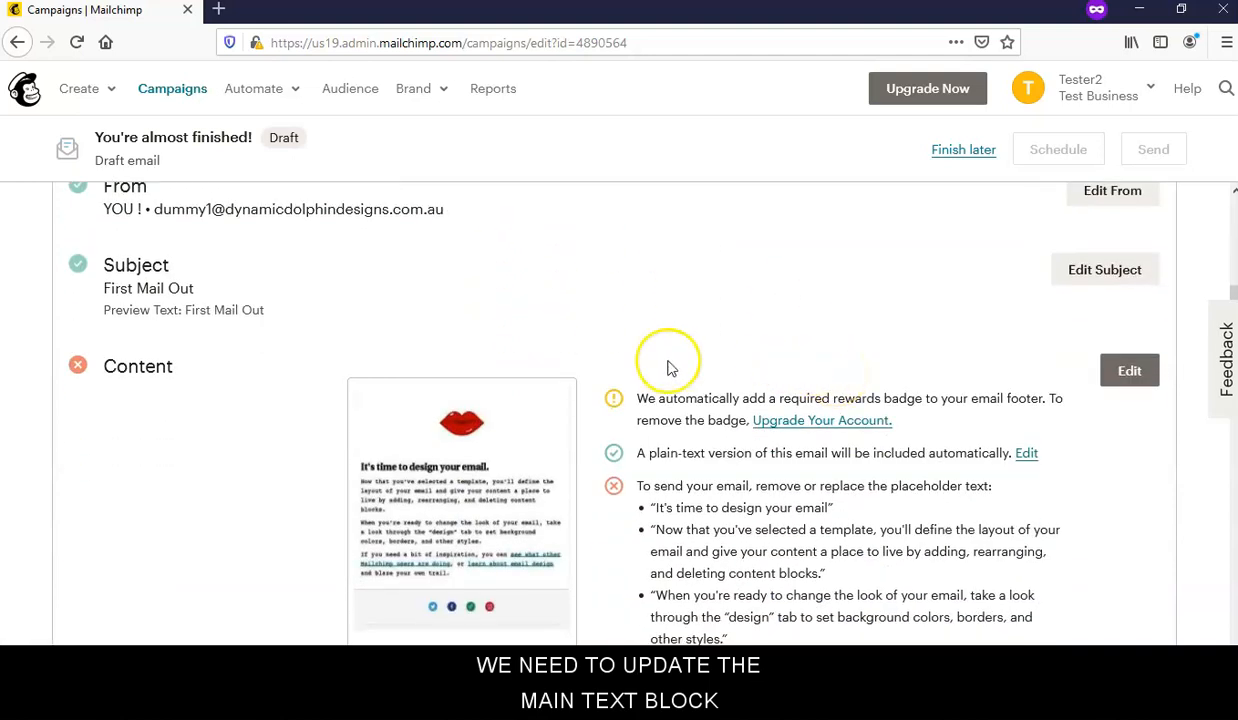
pyautogui.scroll(-6, 671, 369)
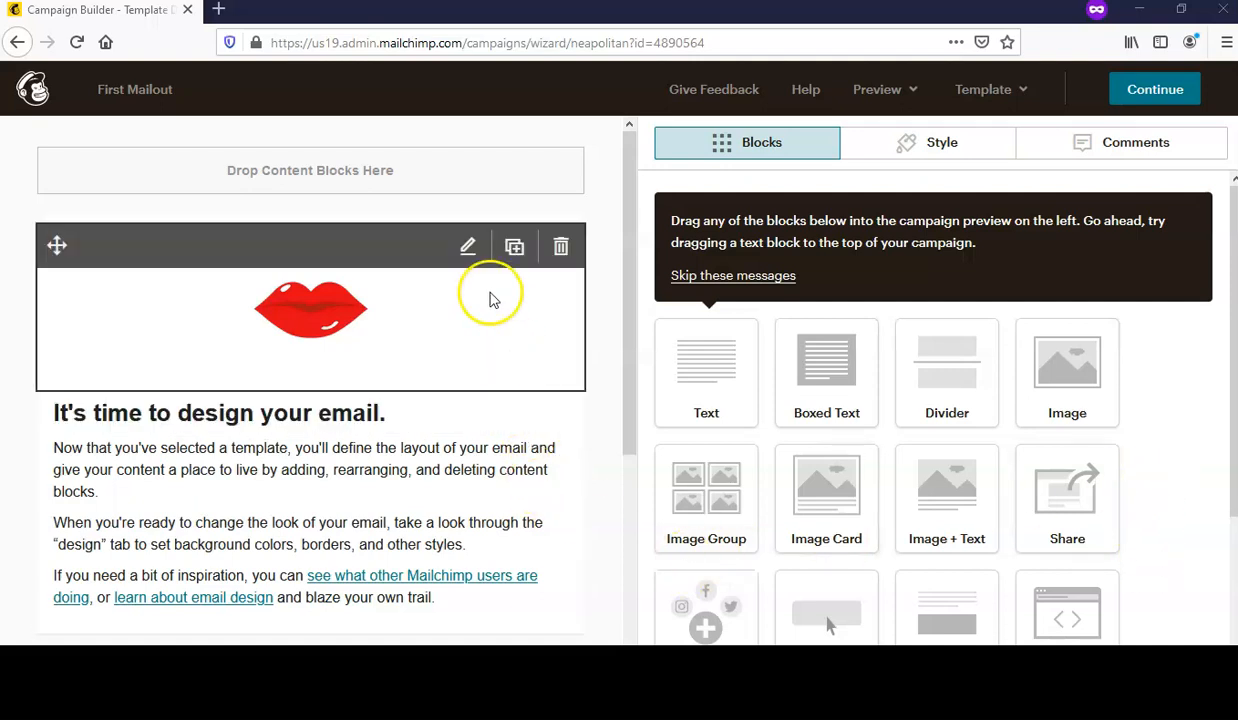
# - Replace the main text block's placeholder paragraphs with just 'WHATS NEW'
pyautogui.moveTo(456, 455)
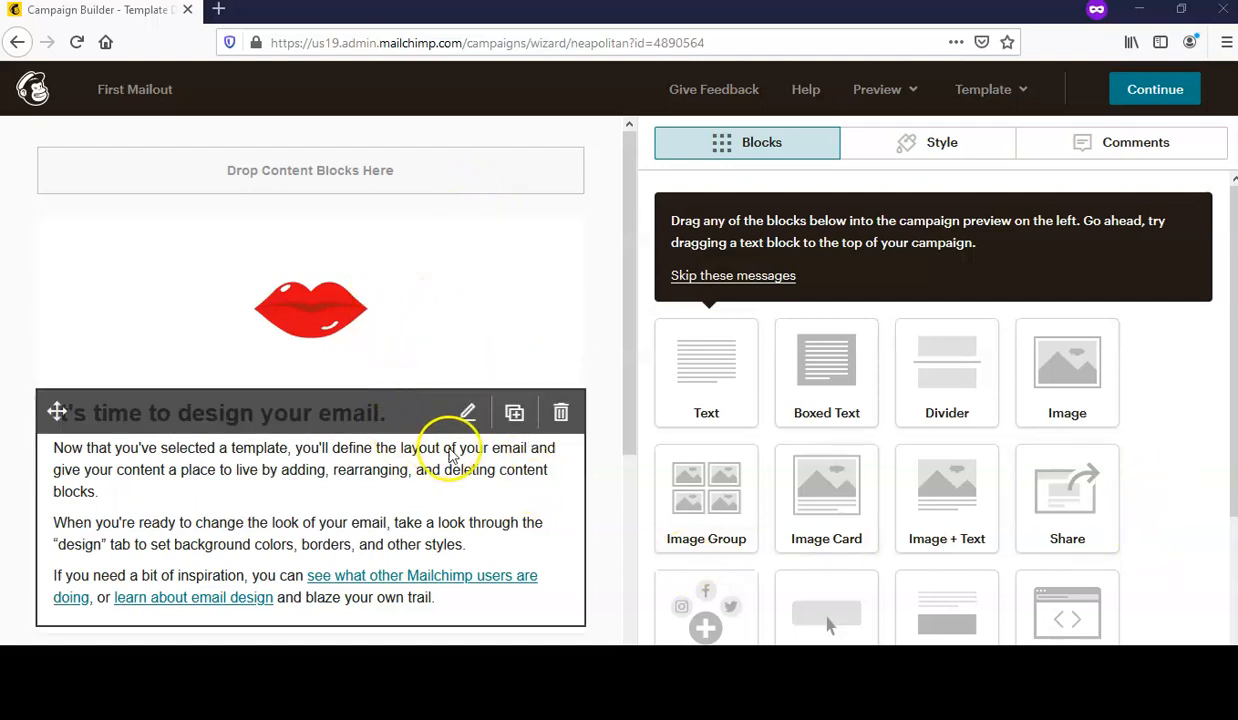
pyautogui.click(472, 416)
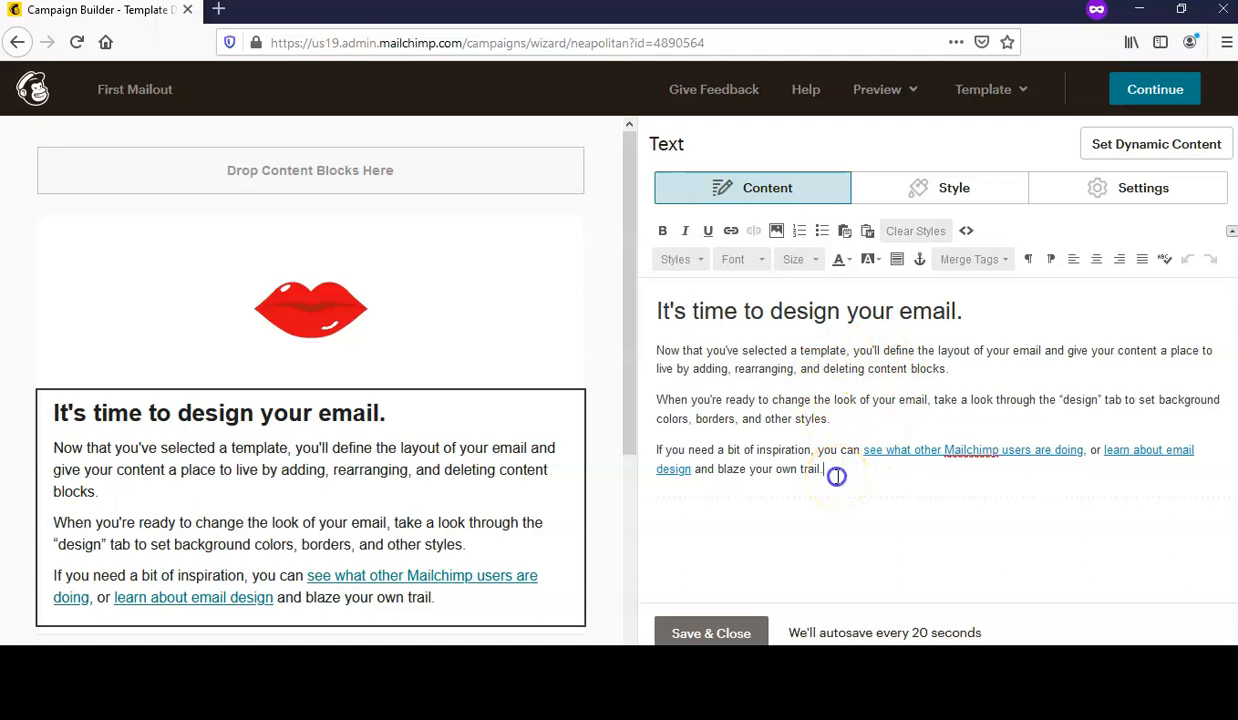
pyautogui.moveTo(862, 480); pyautogui.dragTo(657, 313)
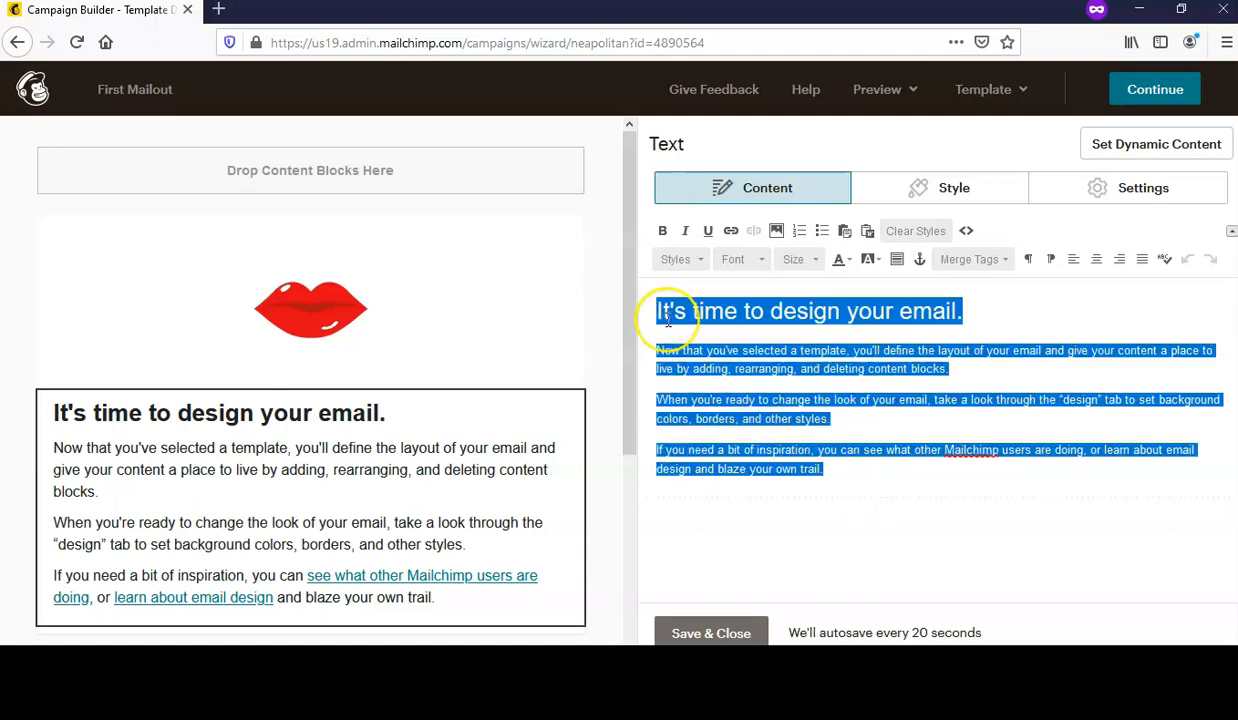
pyautogui.press('Delete')
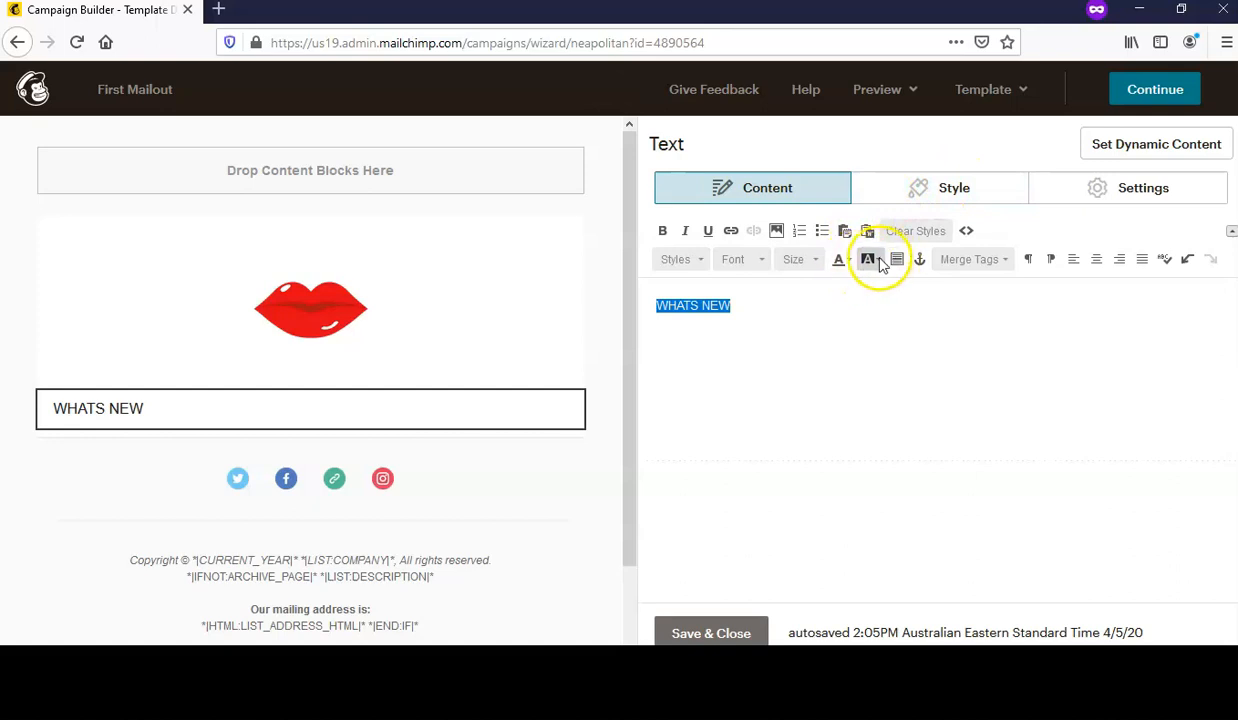
# - Make the WHATS NEW heading Arial size 24, centred, with a blank line beneath it
pyautogui.click(757, 264)
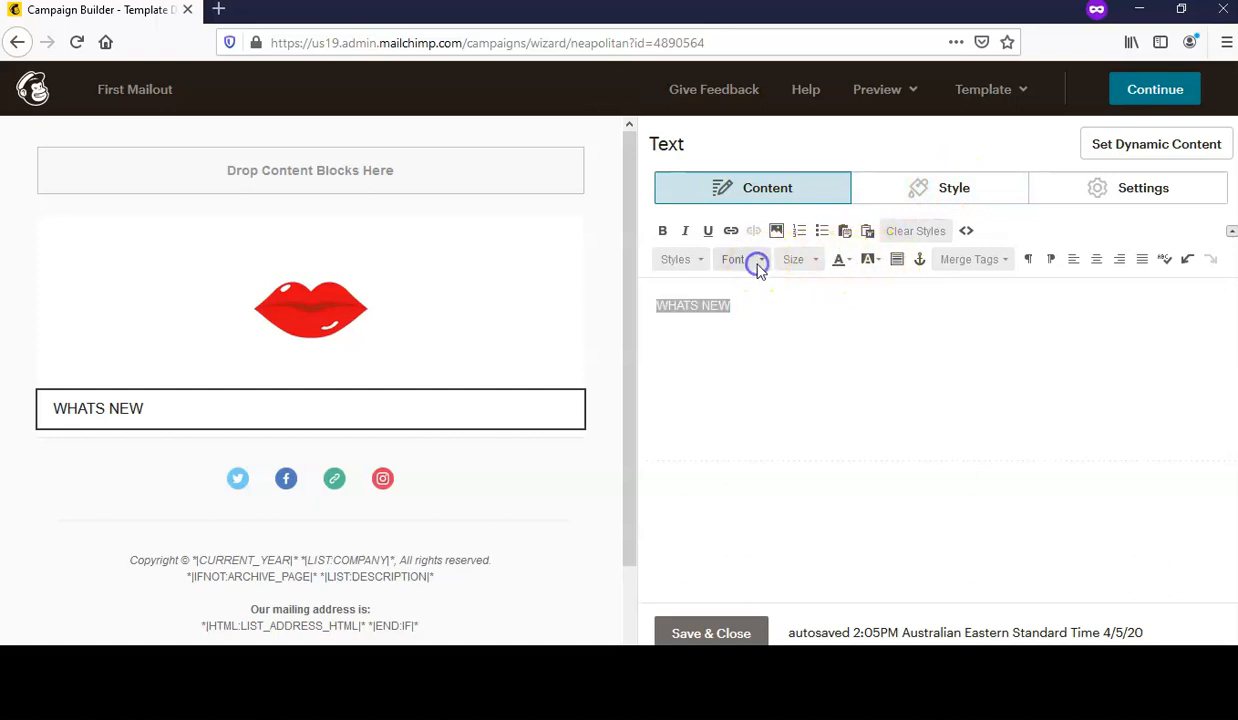
pyautogui.click(757, 311)
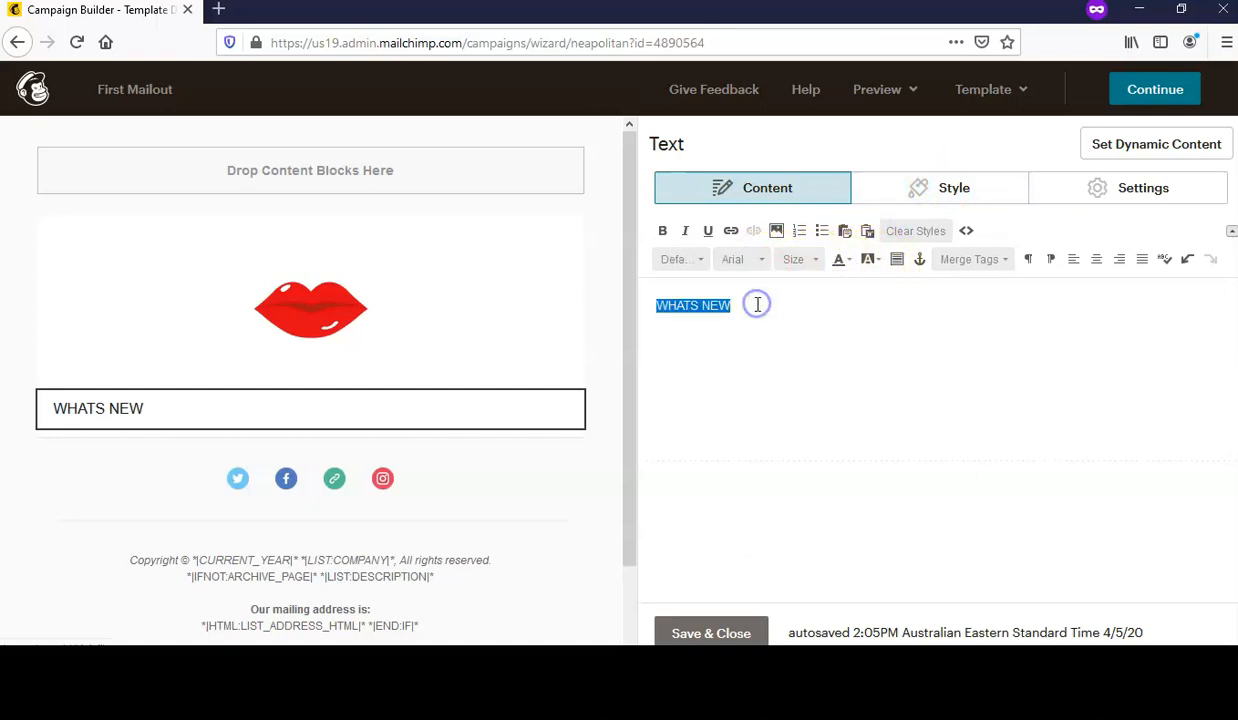
pyautogui.click(814, 259)
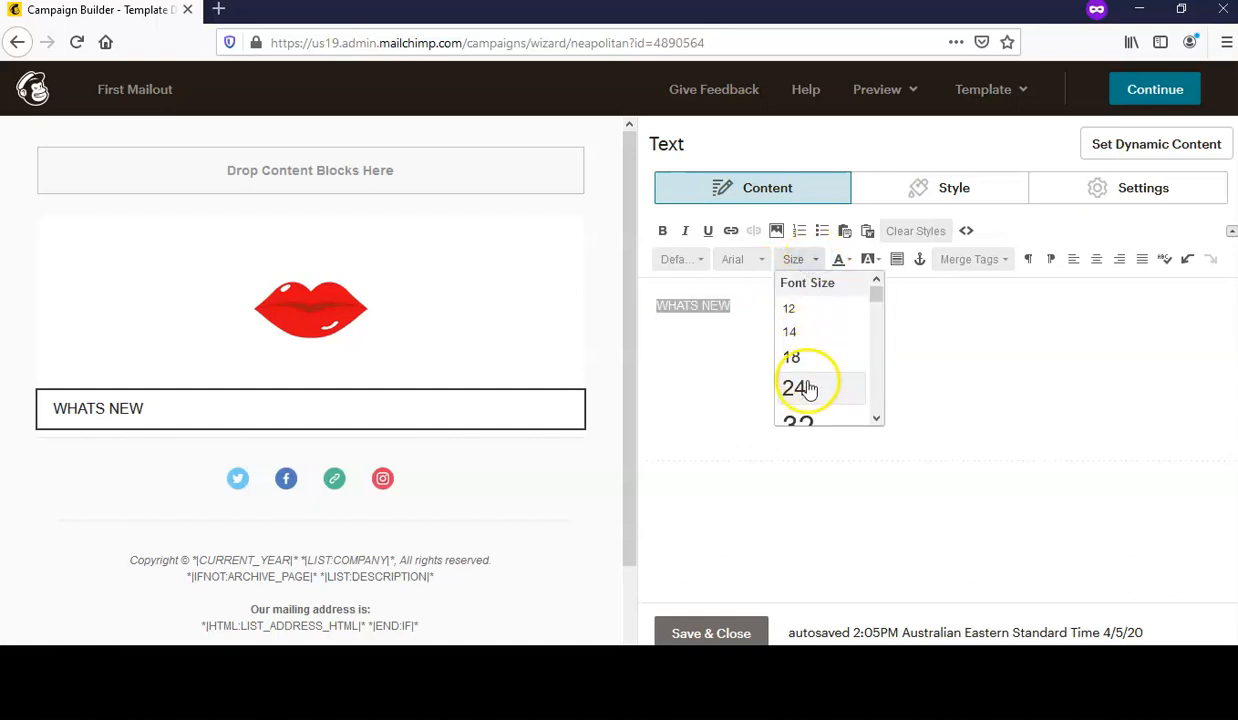
pyautogui.click(800, 386)
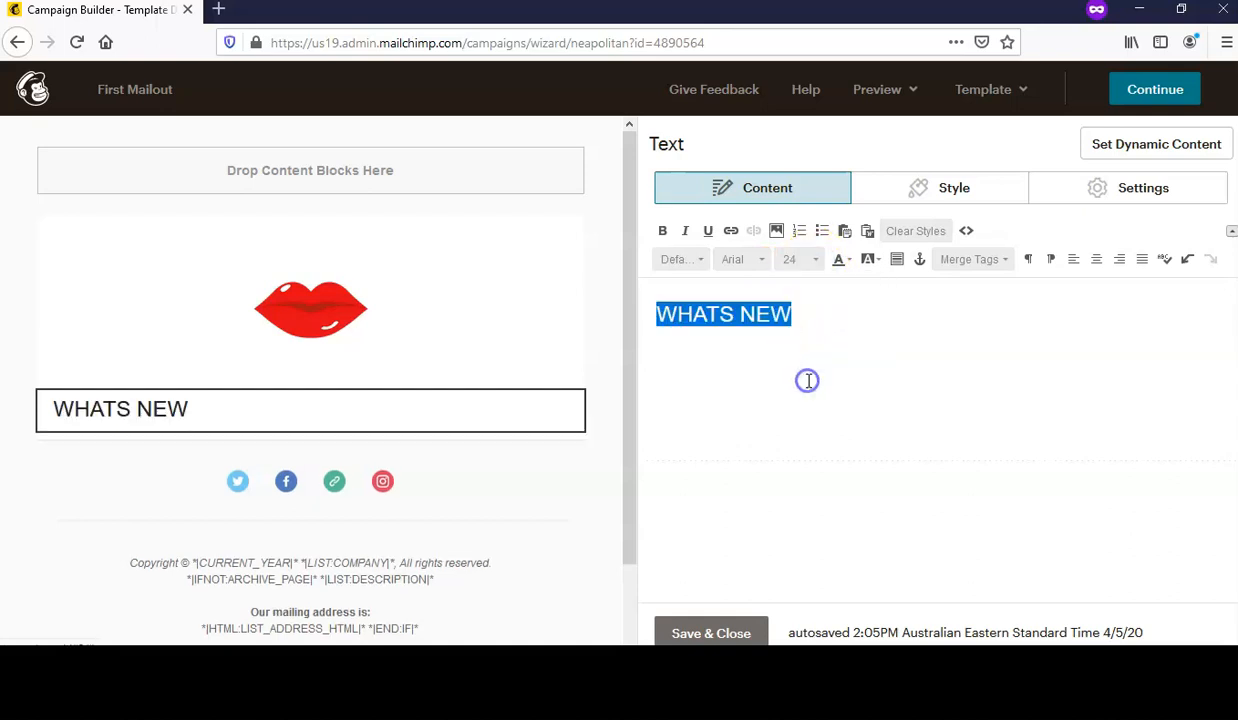
pyautogui.click(1097, 259)
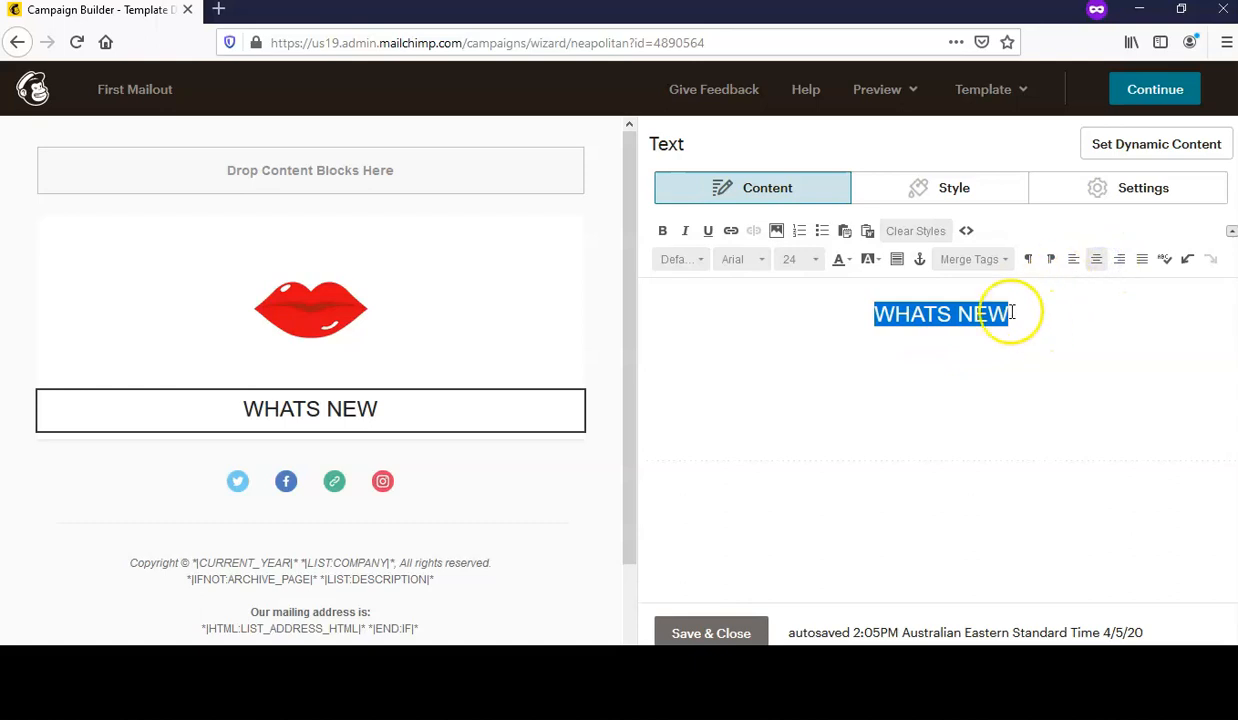
pyautogui.click(1048, 322)
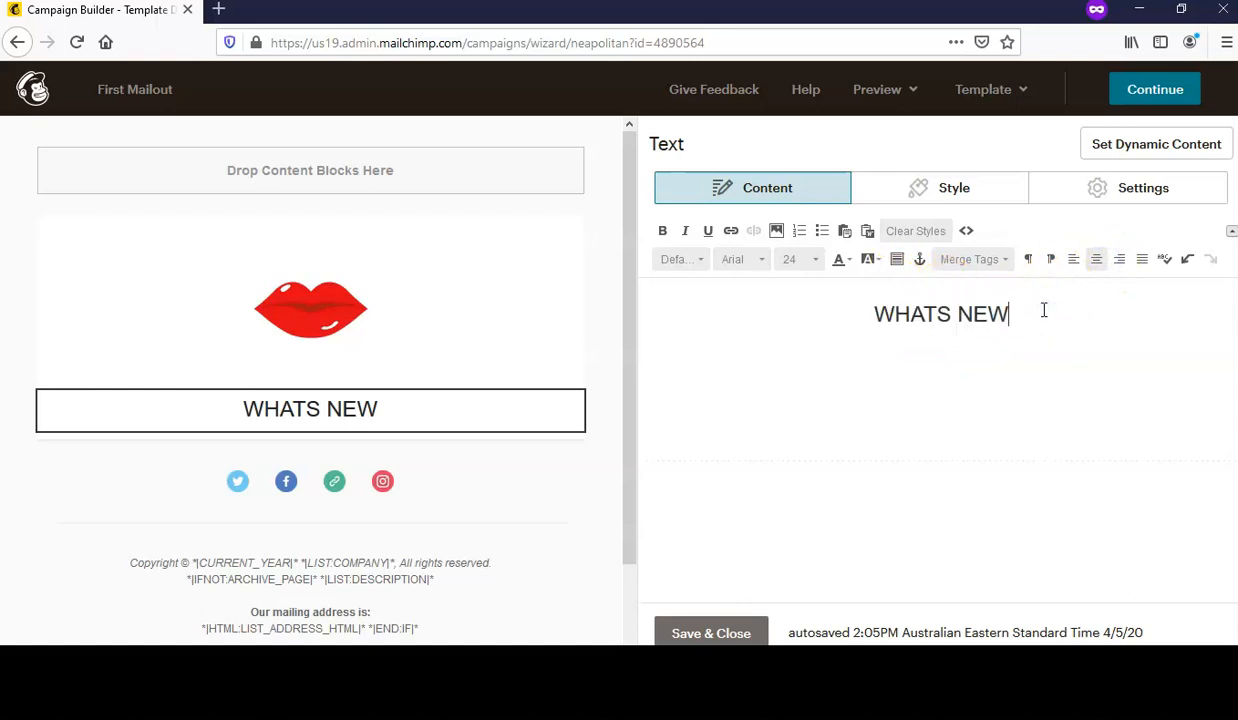
pyautogui.press('Return')
pyautogui.press('Return')
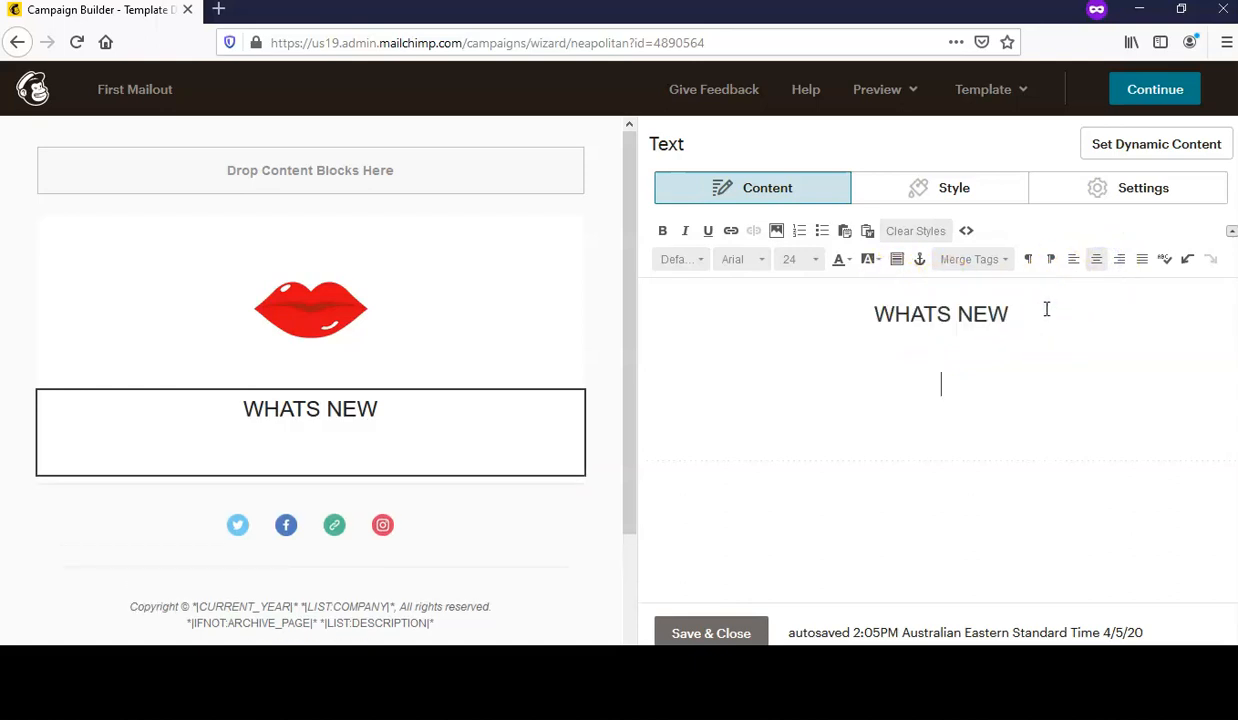
# - Insert the lips image from Content Studio below the WHATS NEW heading
pyautogui.click(777, 232)
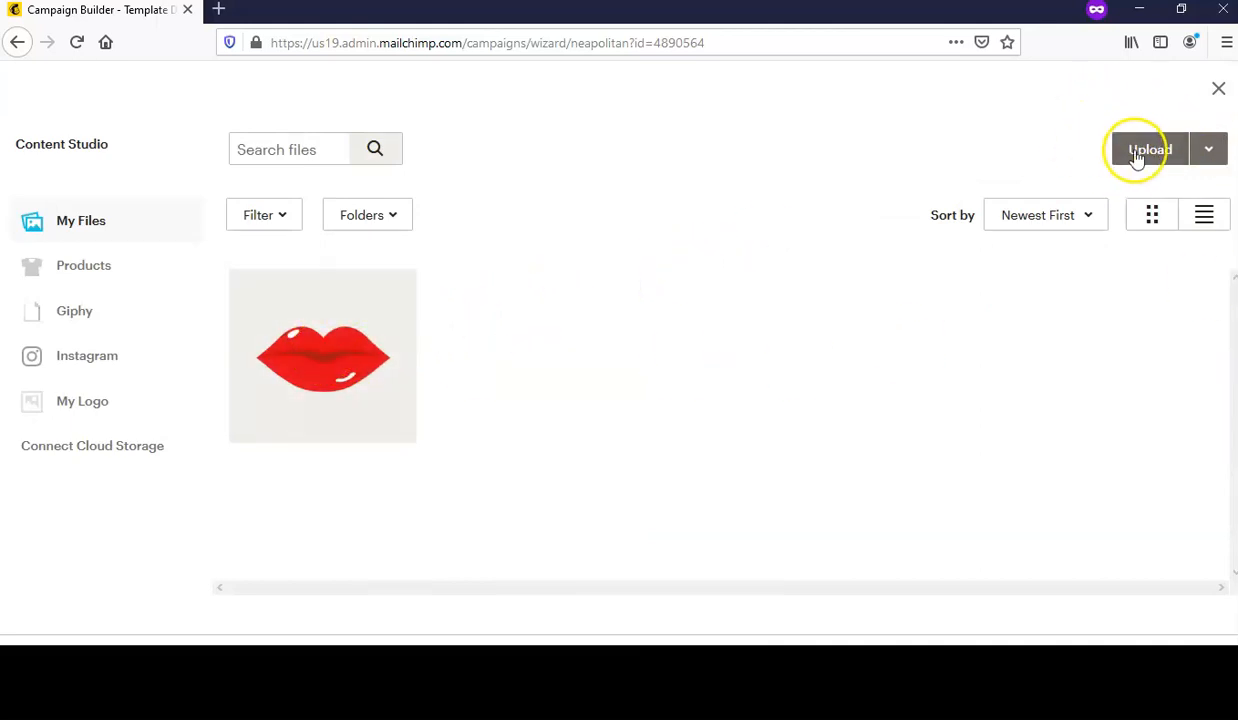
pyautogui.click(333, 374)
pyautogui.click(1185, 152)
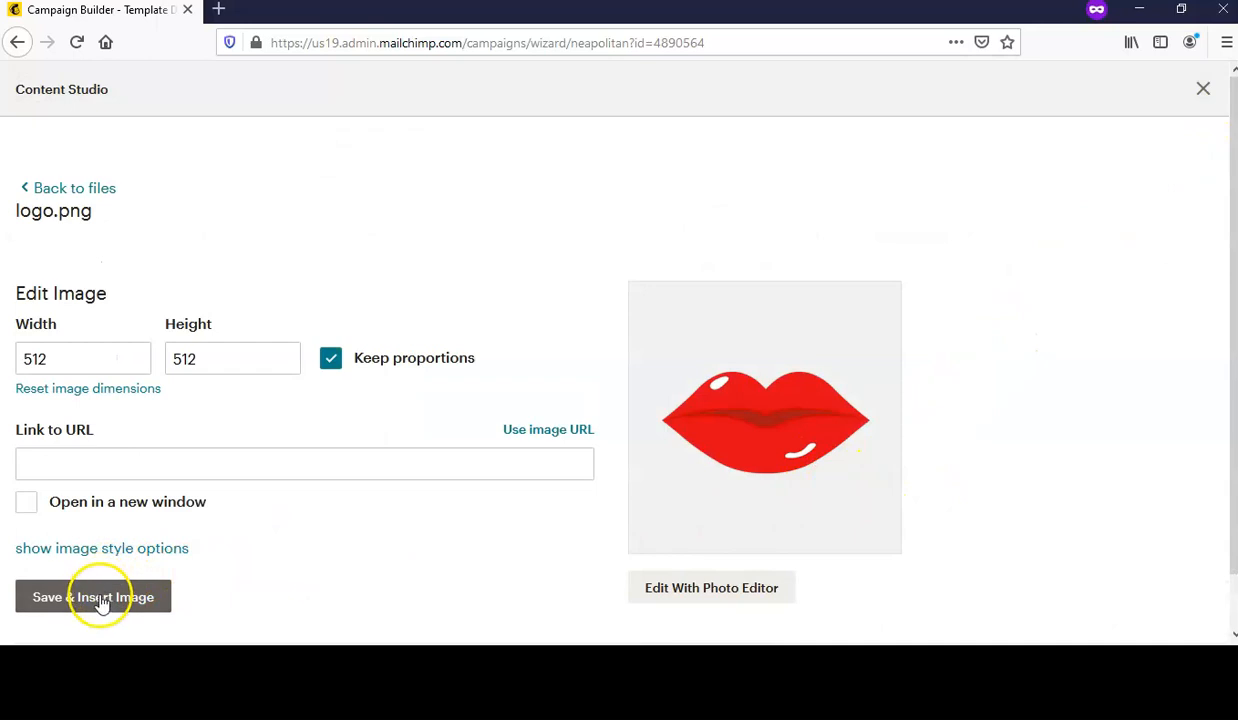
pyautogui.click(100, 598)
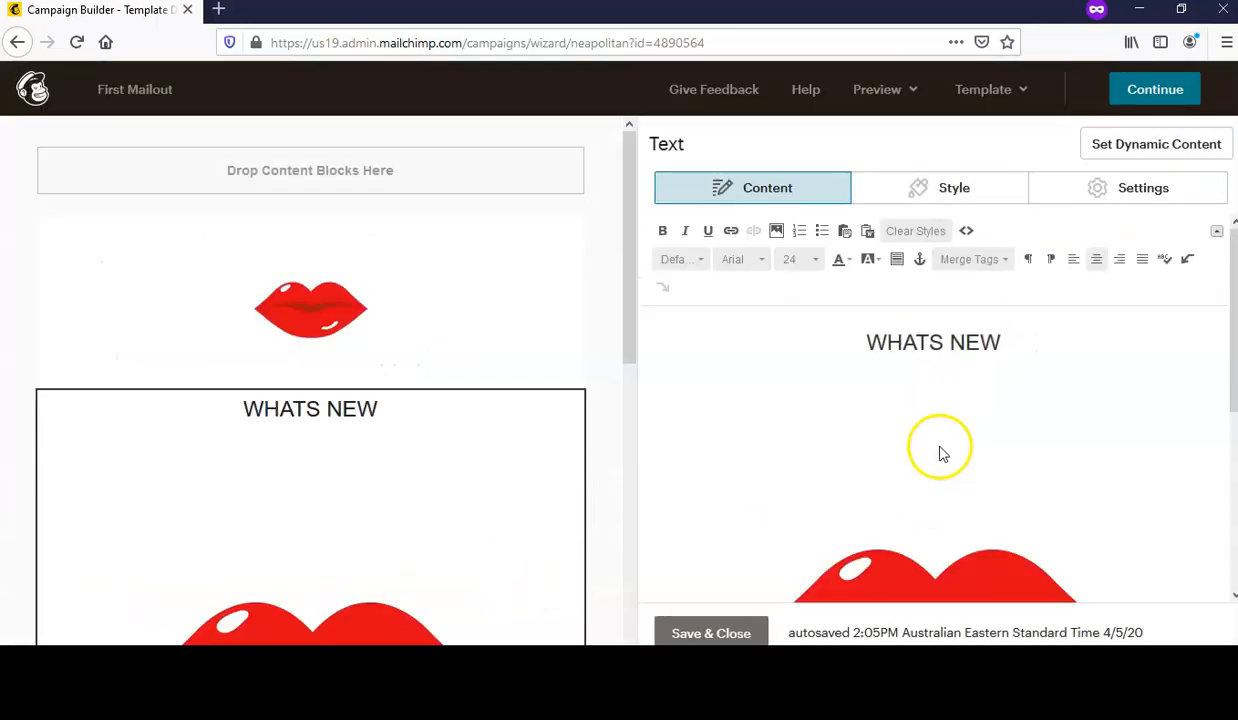
# - Resize the inserted lips image to 100 × 100 and save it
pyautogui.click(956, 409)
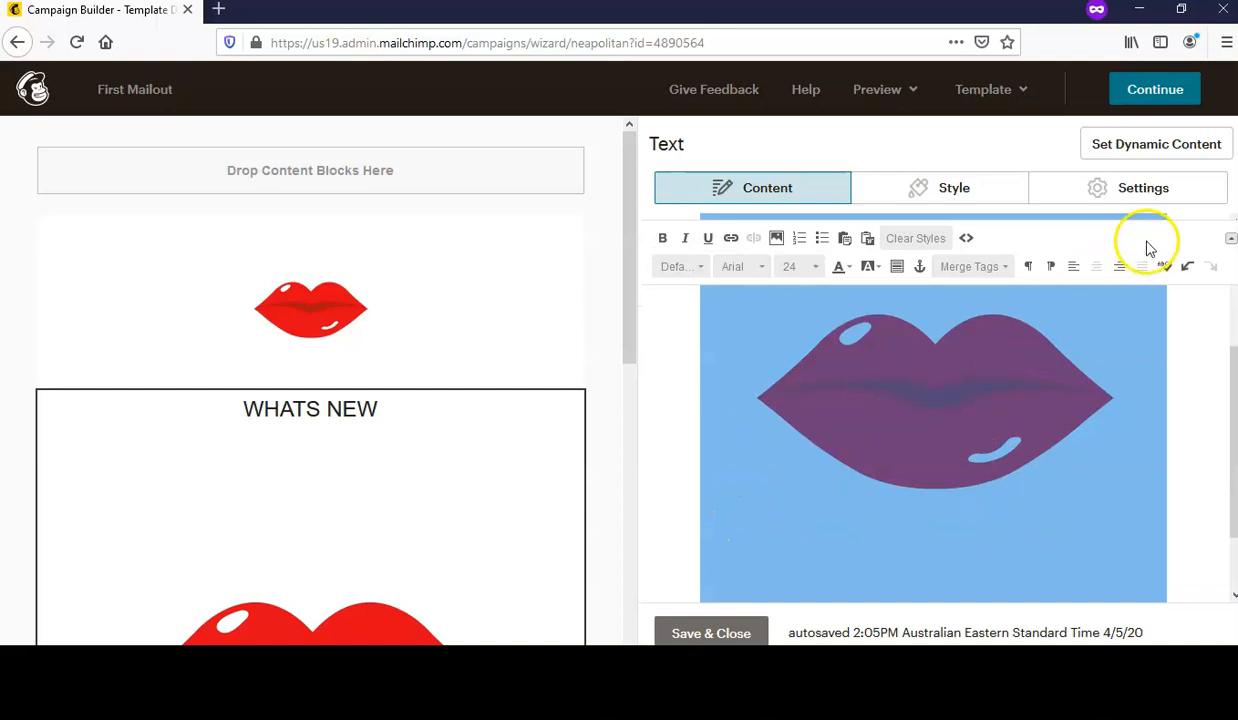
pyautogui.scroll(-1, 1158, 437)
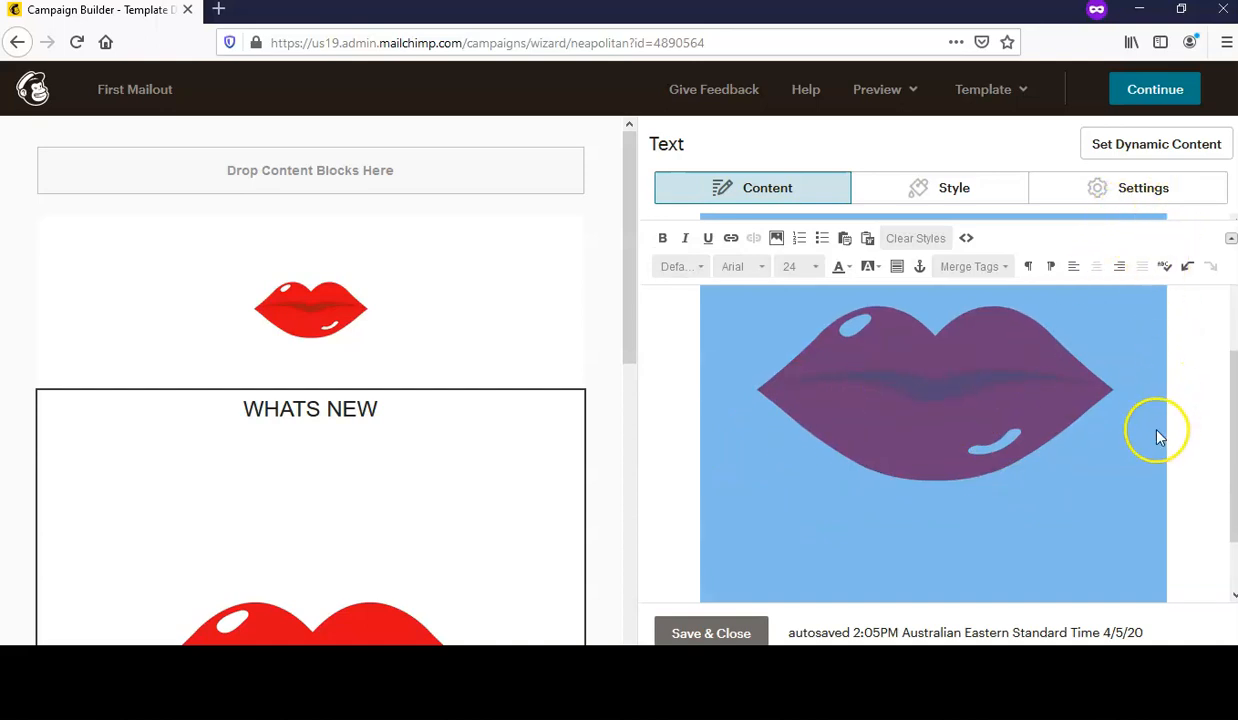
pyautogui.scroll(-2, 1158, 437)
pyautogui.scroll(2, 1145, 461)
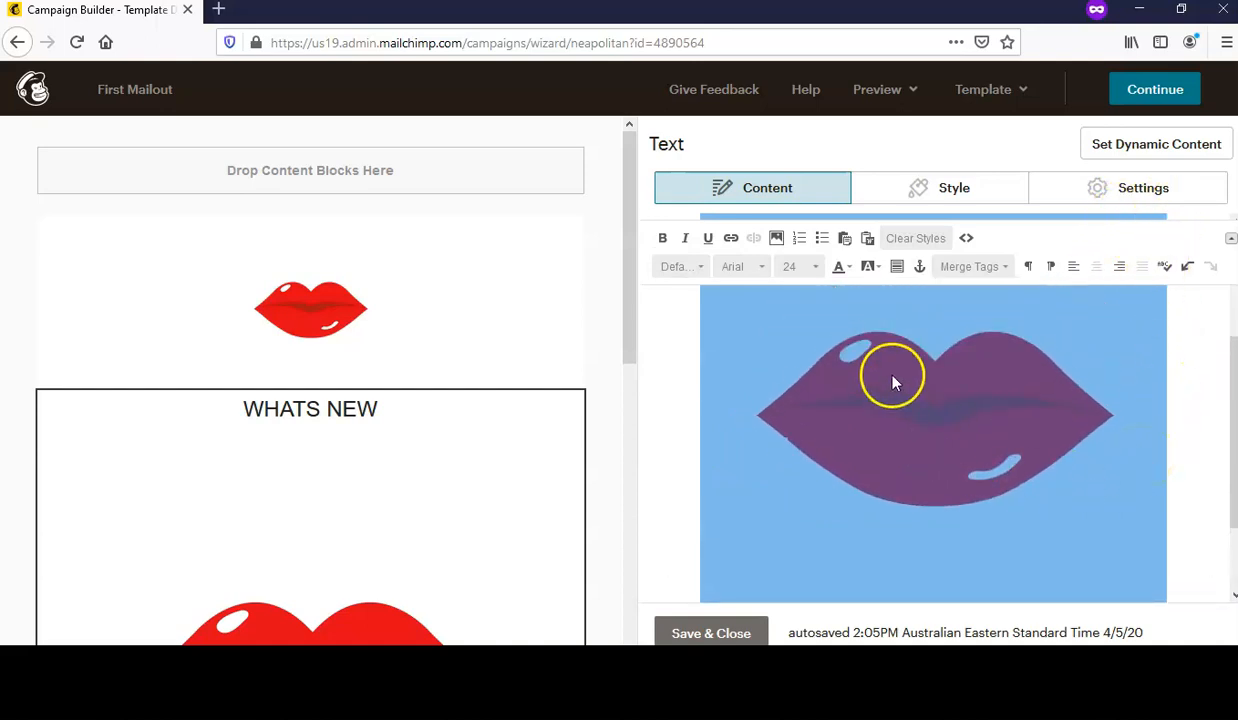
pyautogui.click(682, 397)
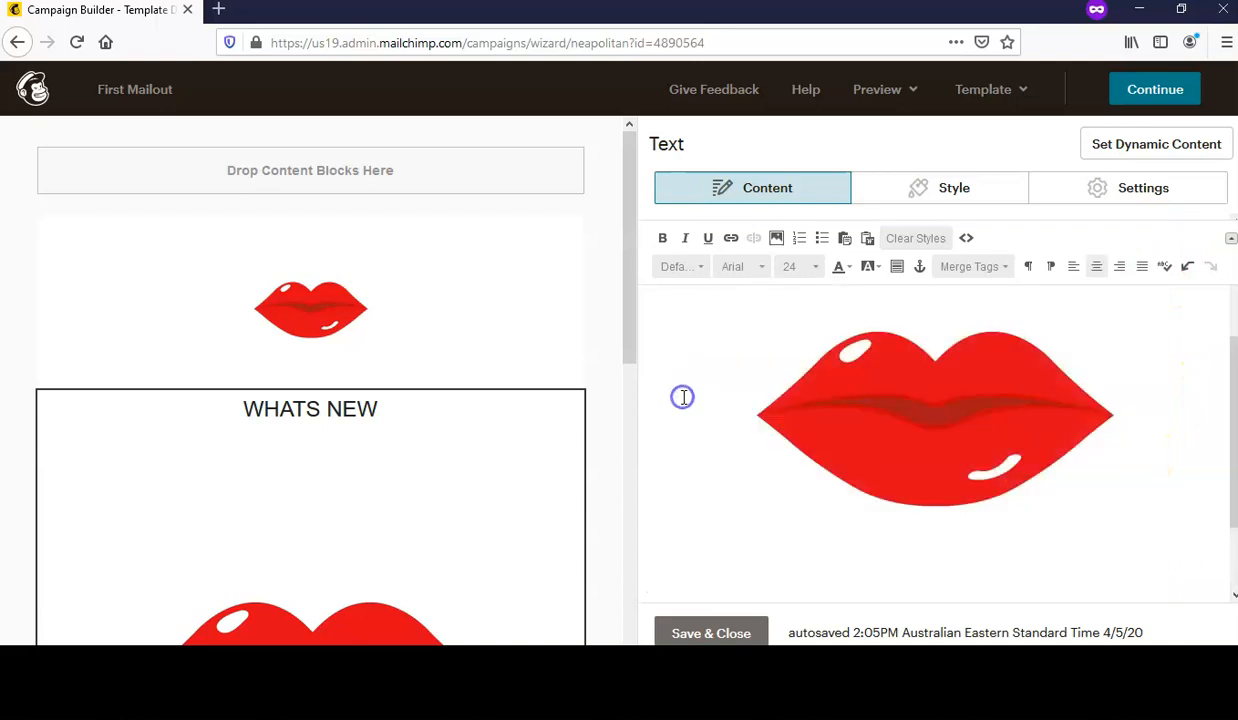
pyautogui.click(938, 385)
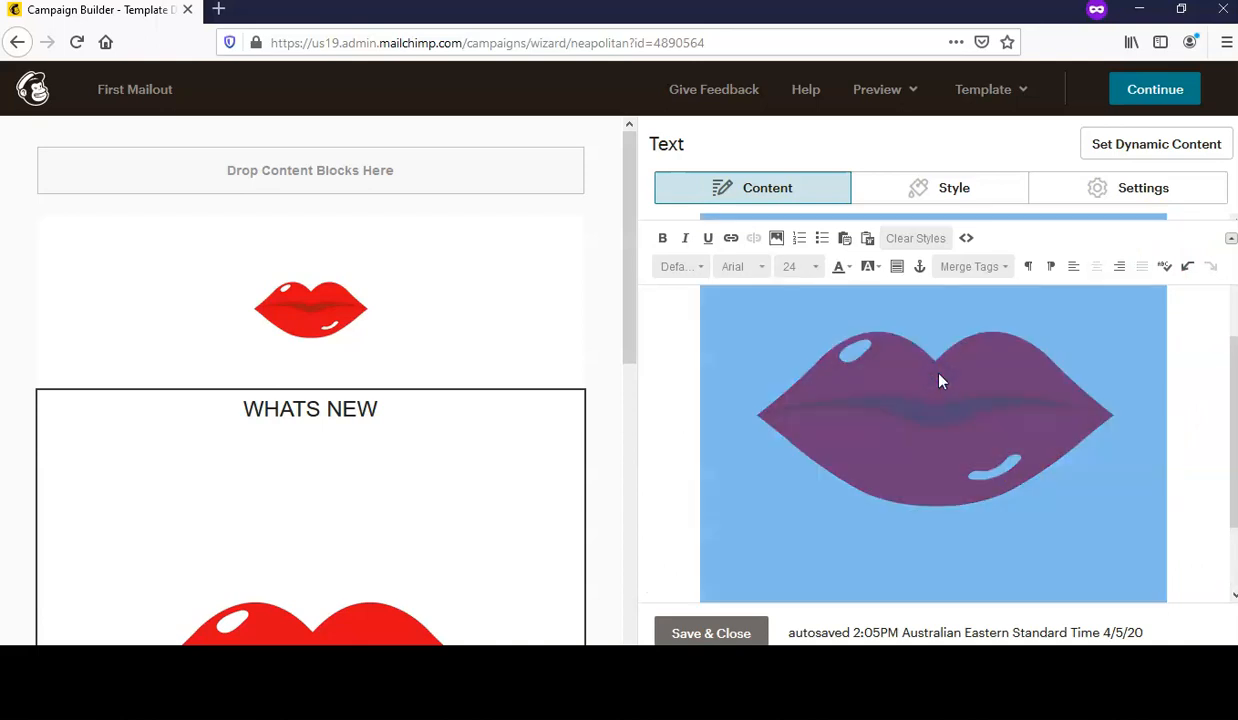
pyautogui.scroll(-3, 940, 380)
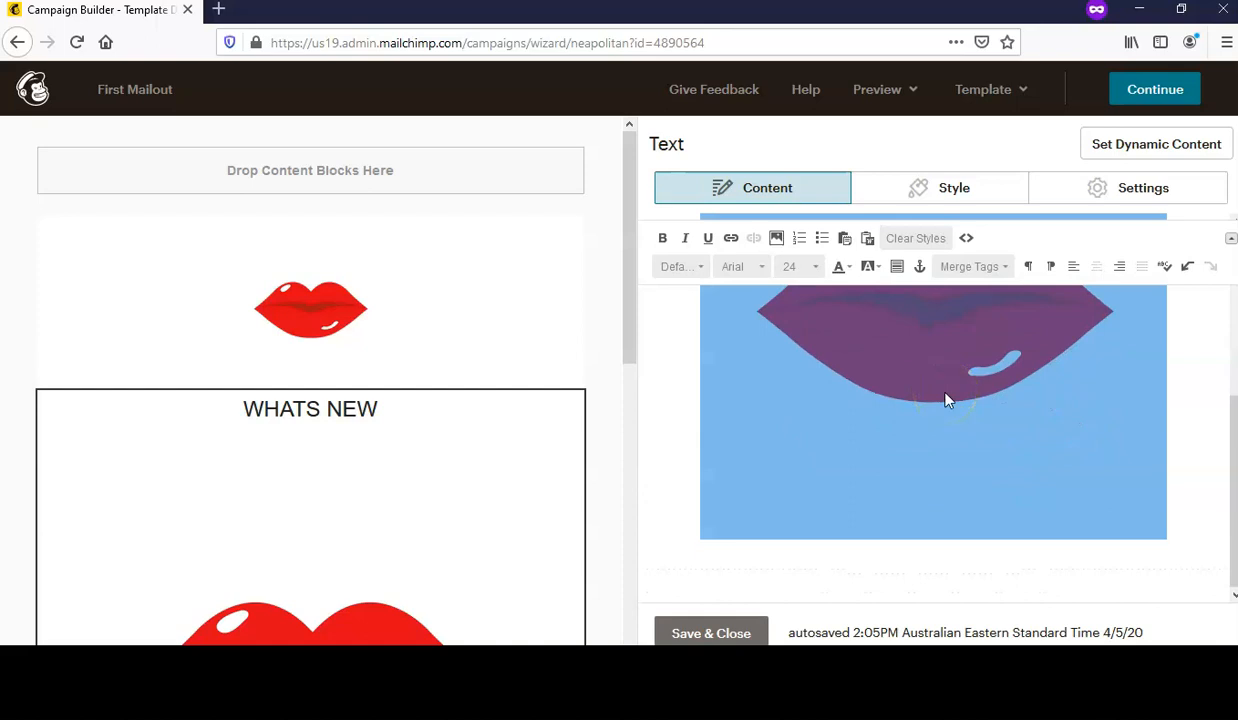
pyautogui.click(776, 238)
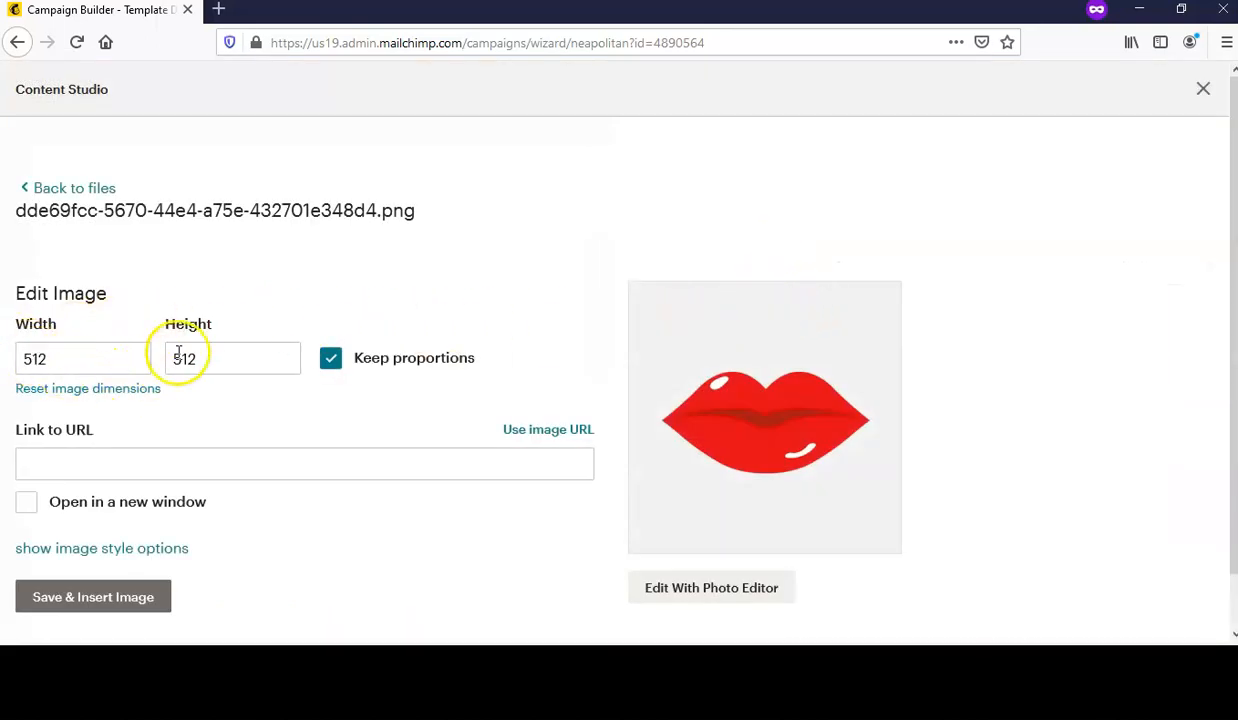
pyautogui.click(61, 359)
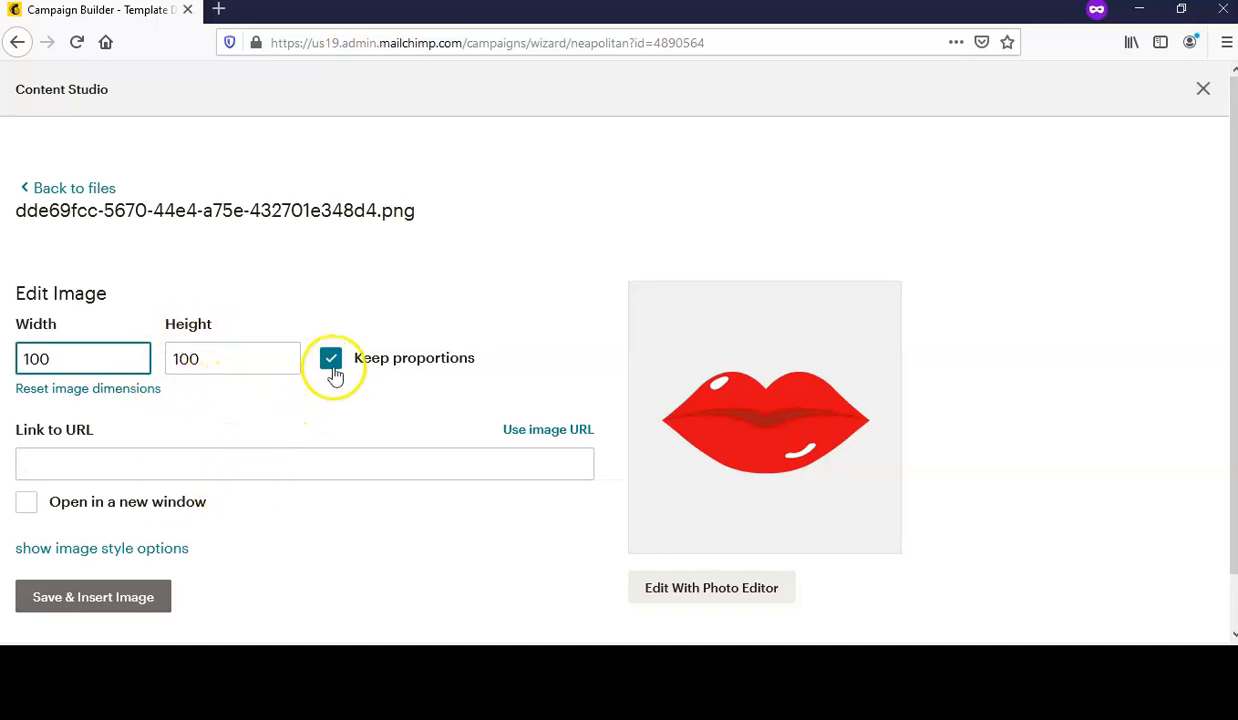
pyautogui.click(118, 607)
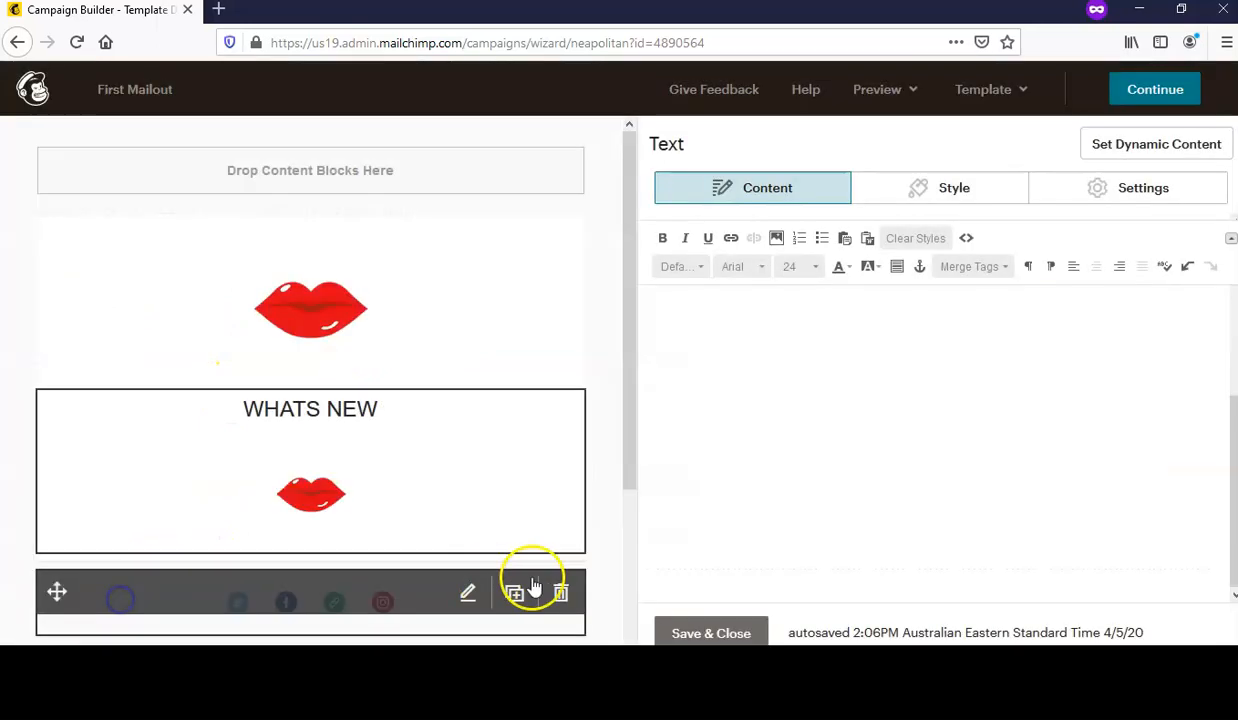
# - Save and close the text block, then dismiss the drag-blocks tip
pyautogui.click(1117, 473)
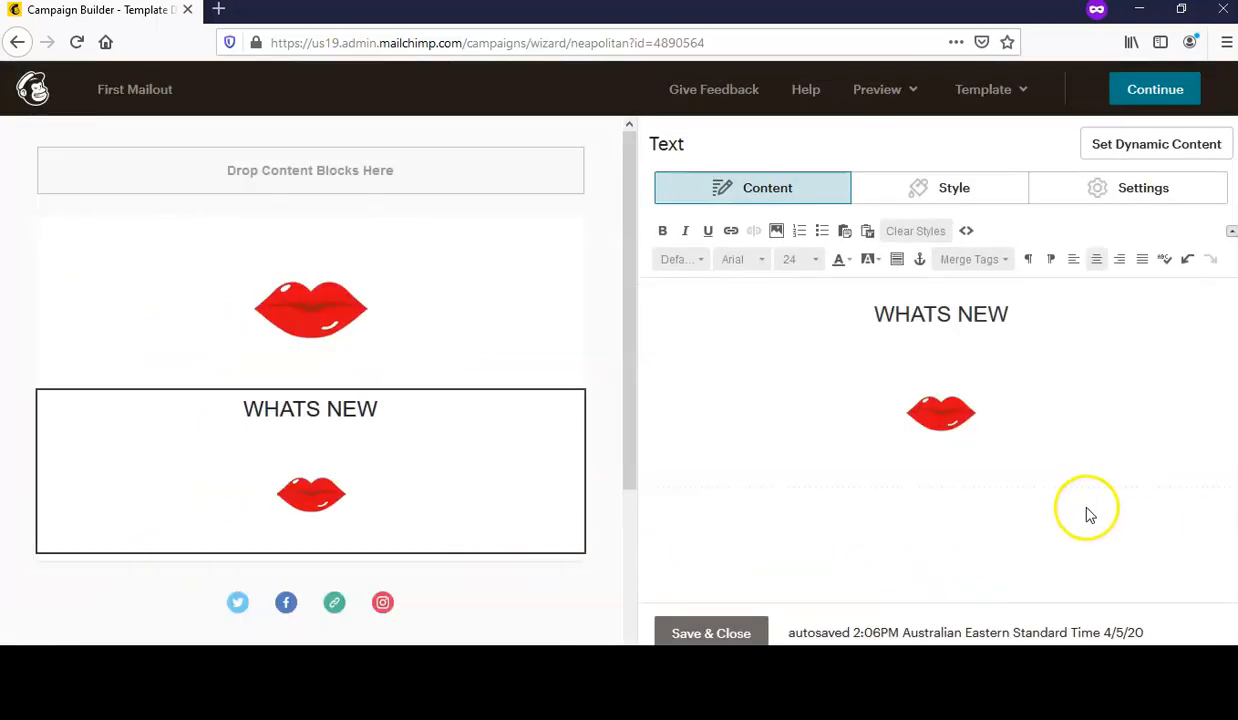
pyautogui.click(712, 634)
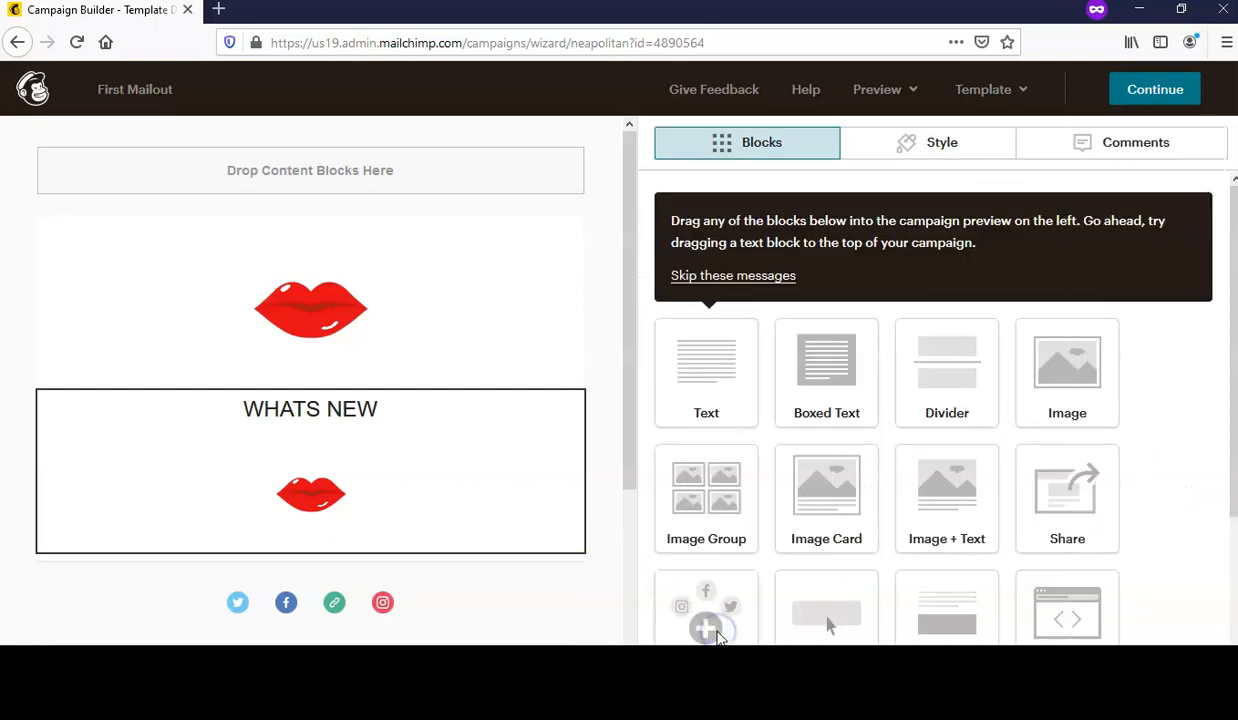
pyautogui.scroll(-3, 545, 545)
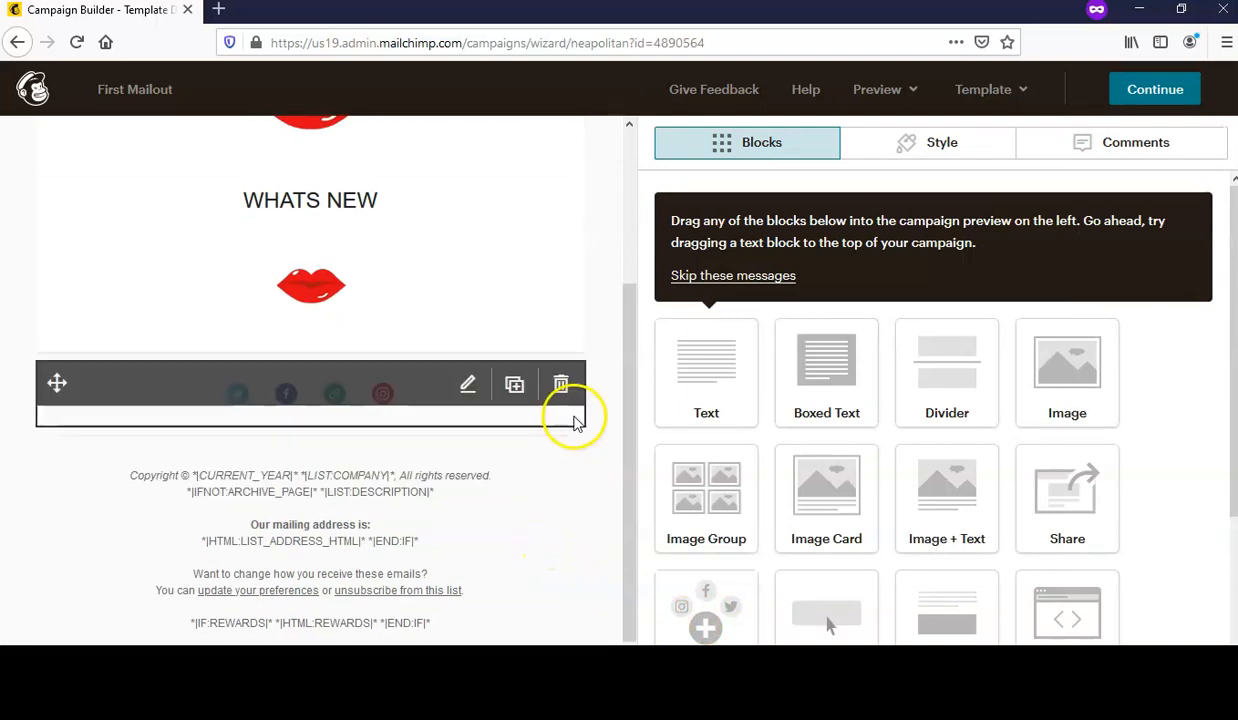
pyautogui.scroll(3, 575, 421)
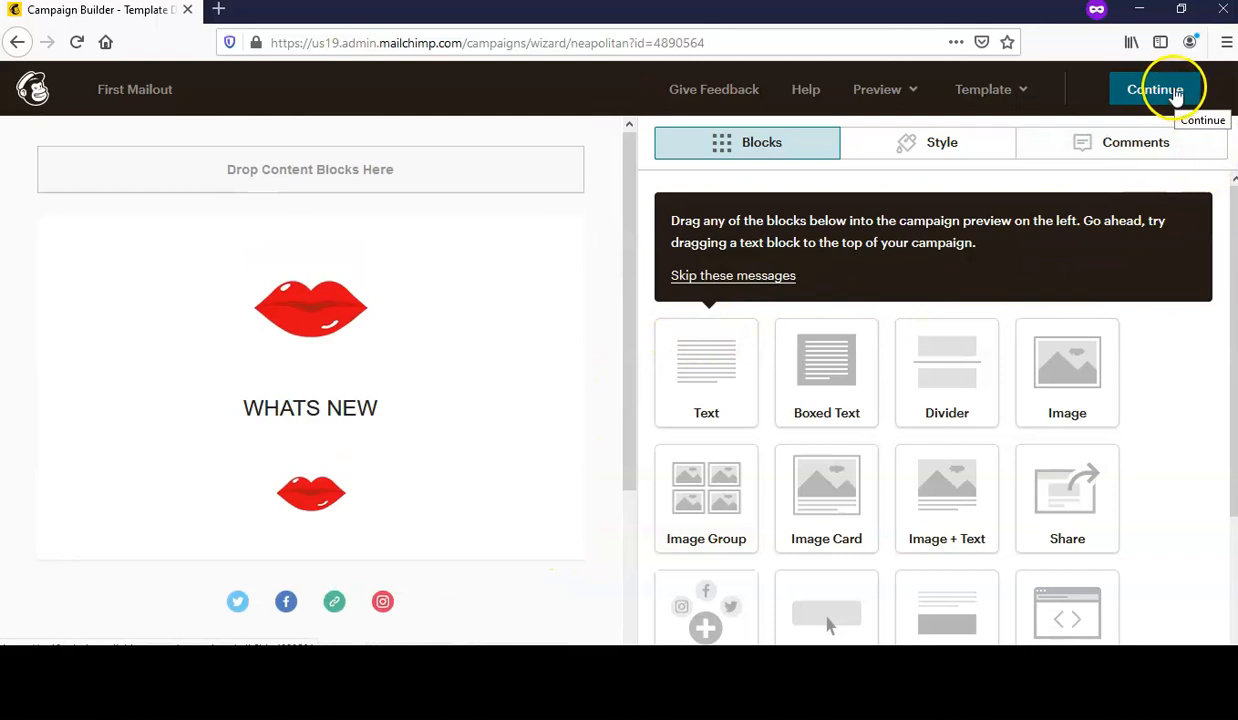
pyautogui.click(710, 276)
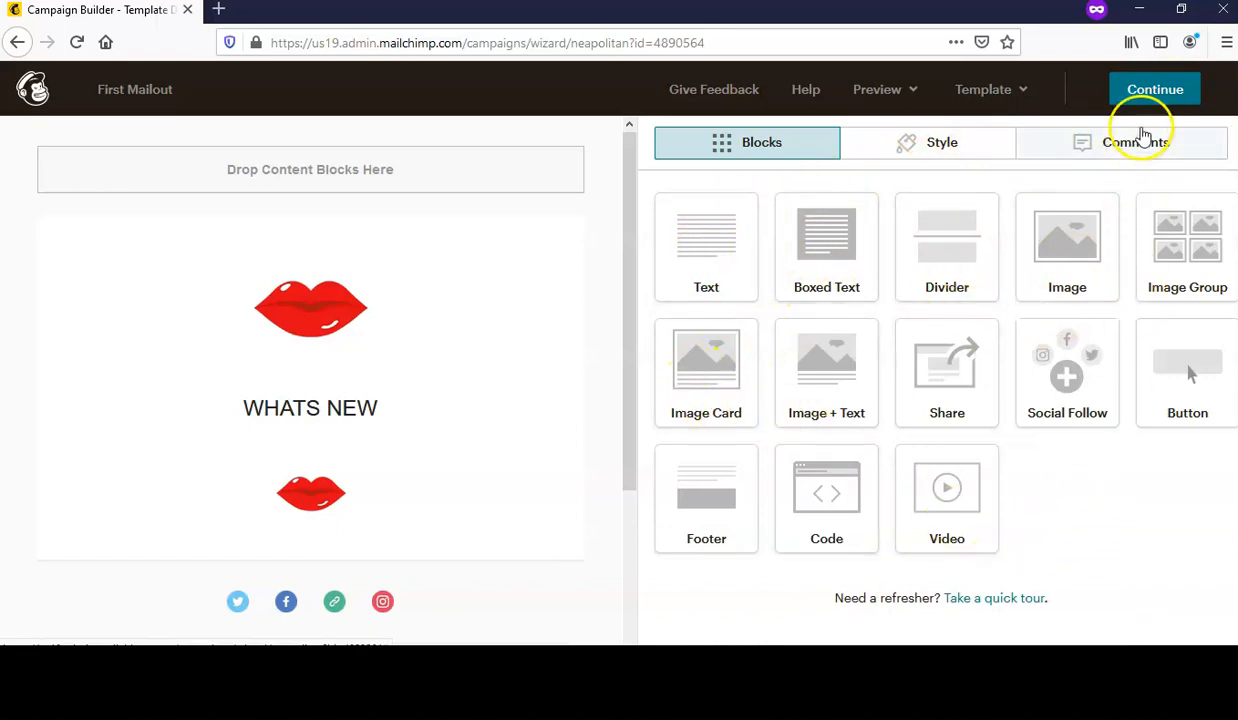
# - Finish the design, check the content preview and begin sending to the 2 subscribers
pyautogui.click(1160, 92)
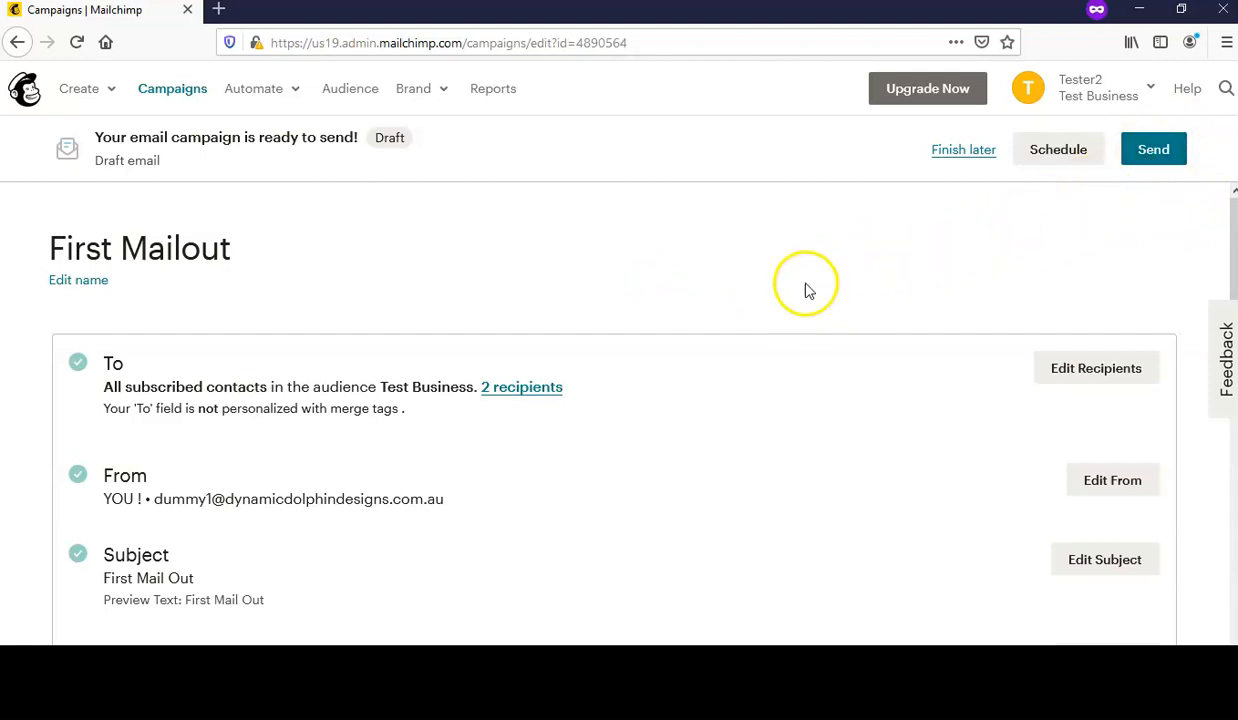
pyautogui.scroll(-3, 796, 276)
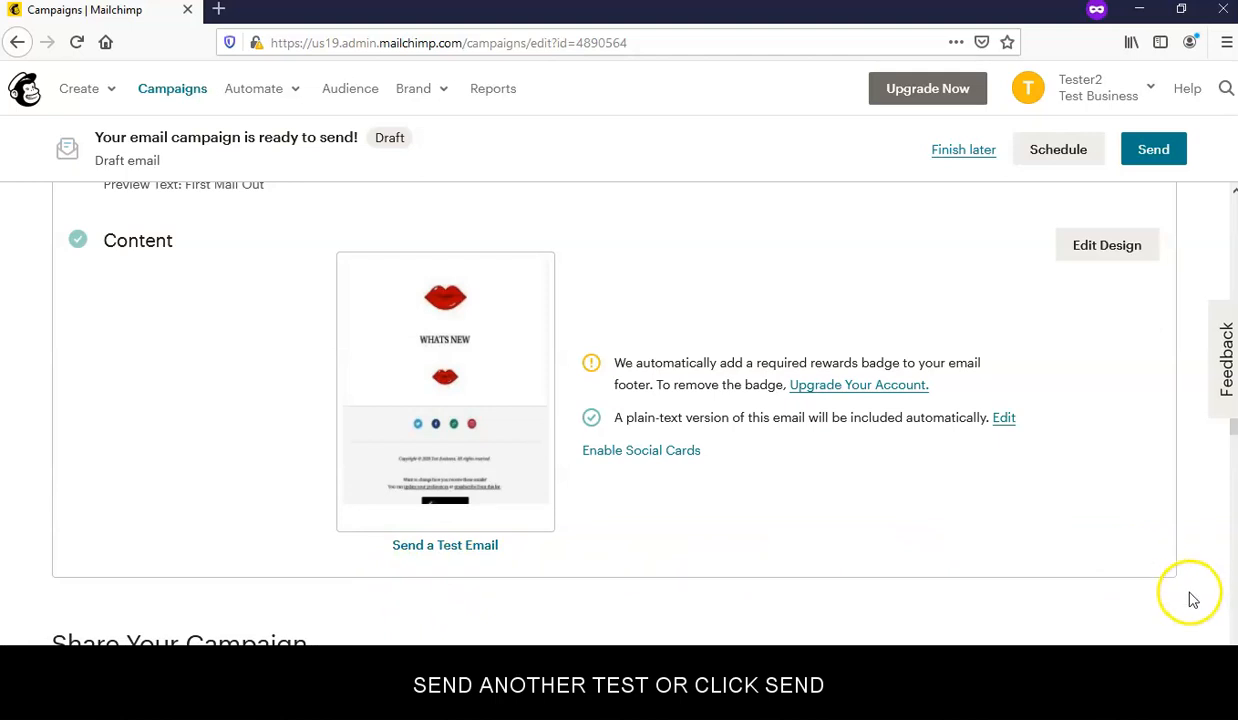
pyautogui.click(1155, 150)
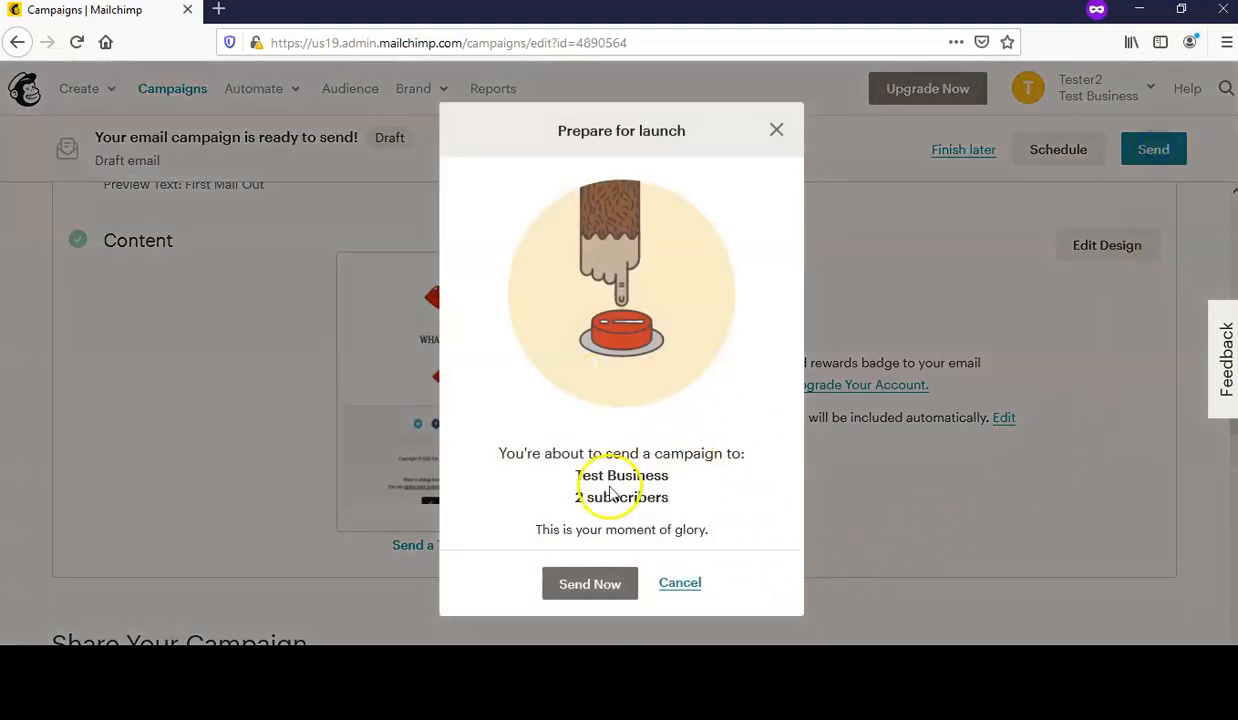